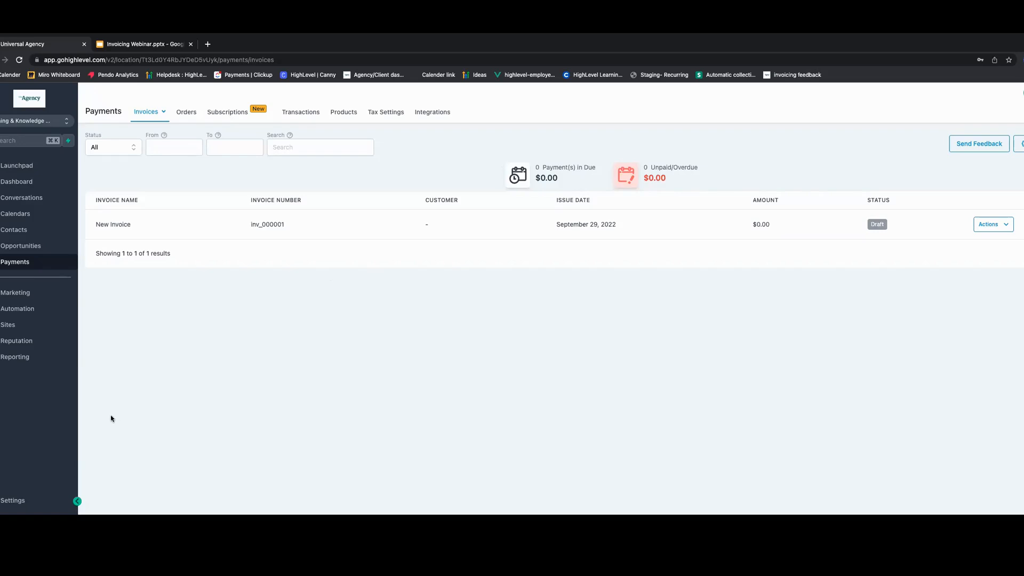
- Review the company's business info settings, then return to the payments invoices list
click(16, 501)
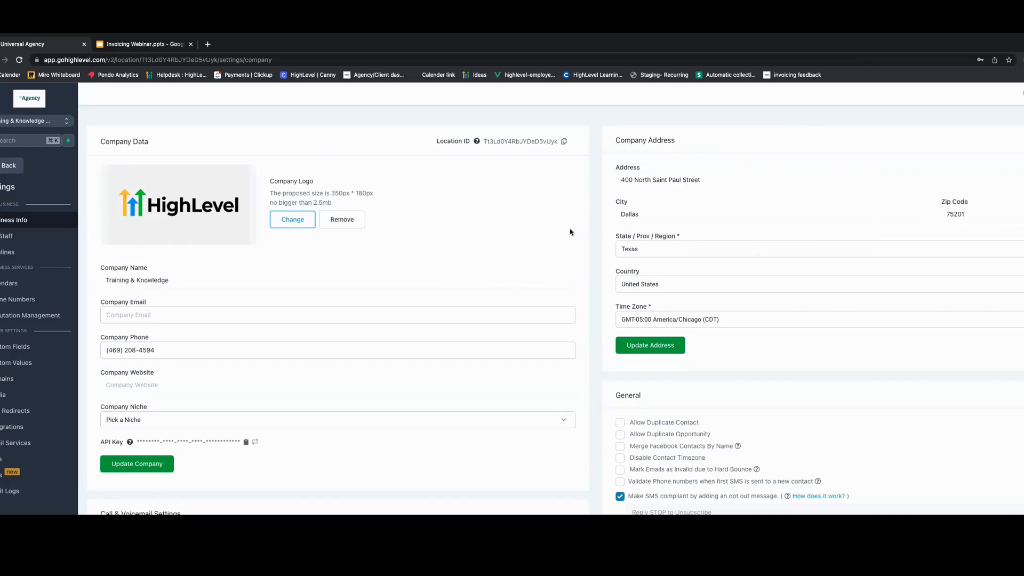
click(8, 167)
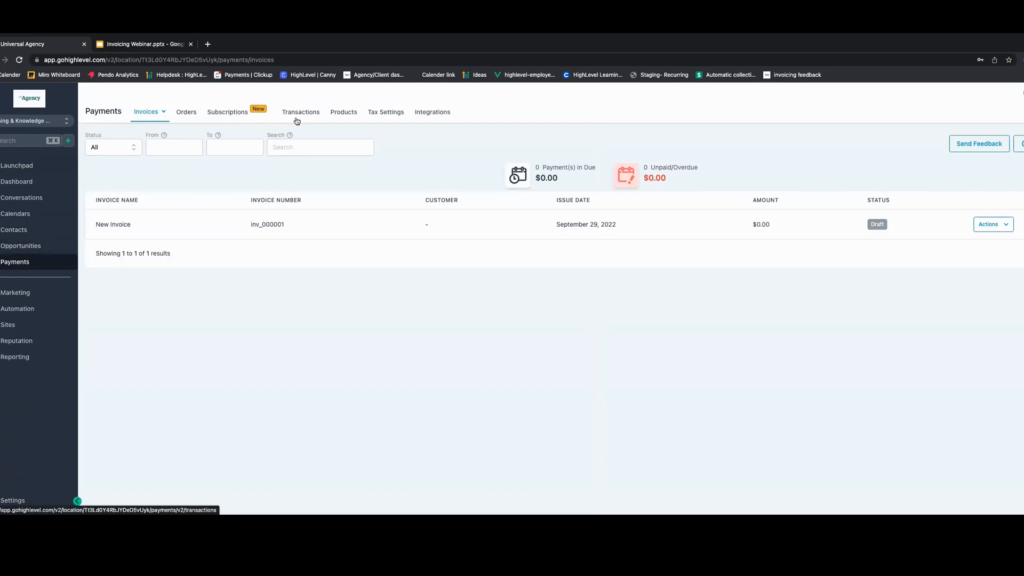
- Browse the product list and open the new-product form, then go back to products
click(352, 113)
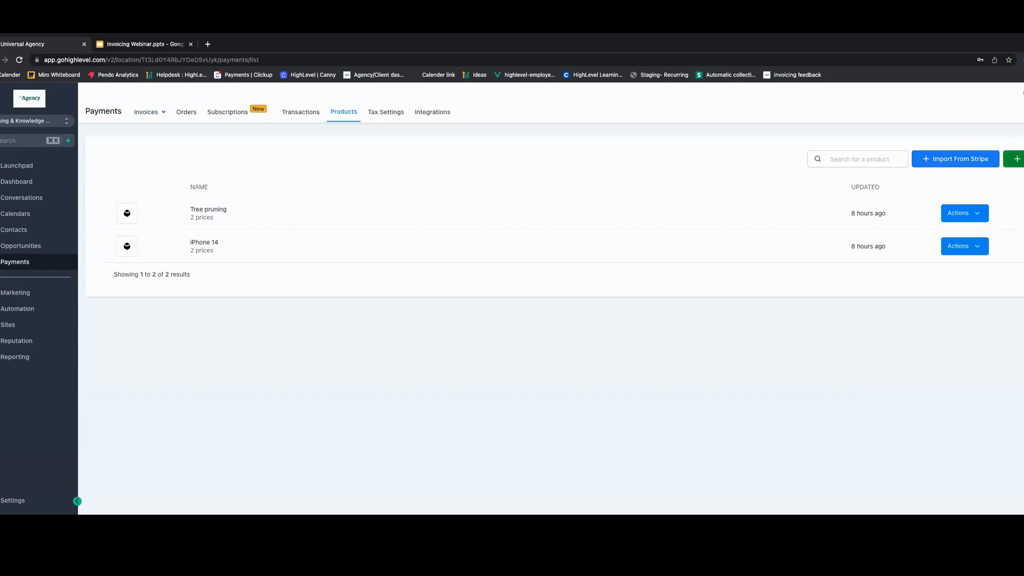
click(1016, 159)
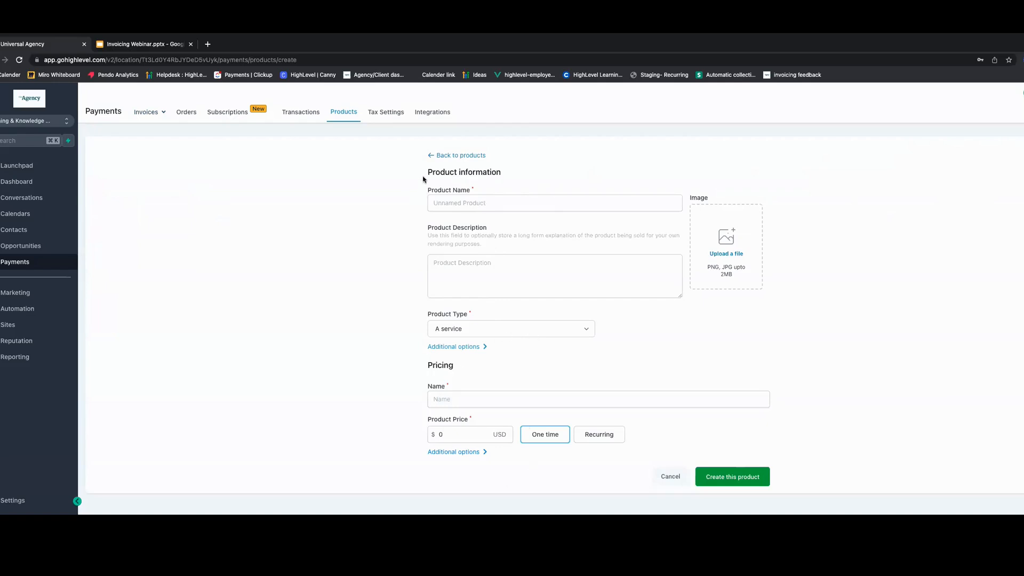
click(435, 155)
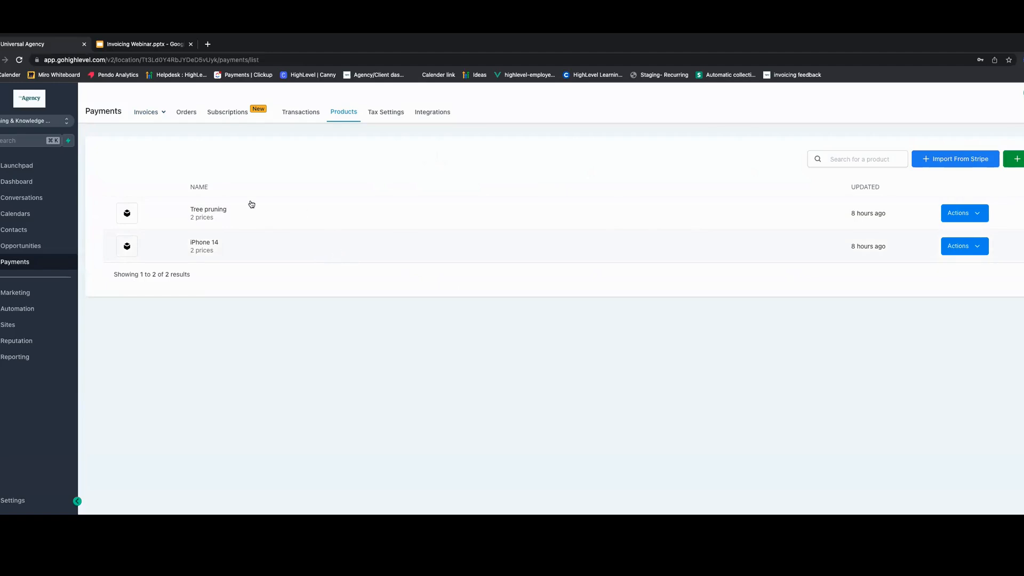
- Review the tax settings and open the add-tax form, then cancel it
click(384, 111)
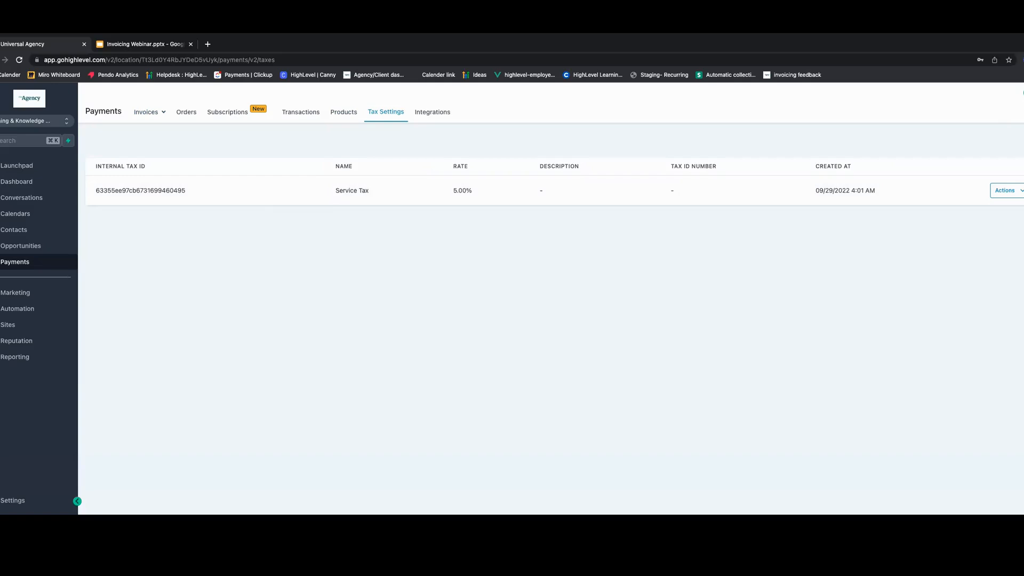
click(1023, 140)
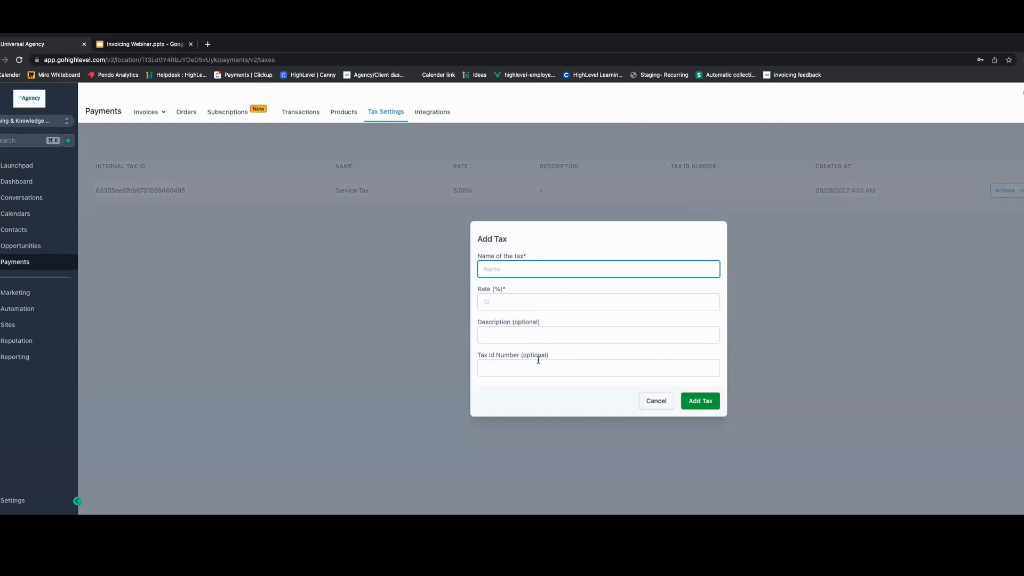
click(657, 408)
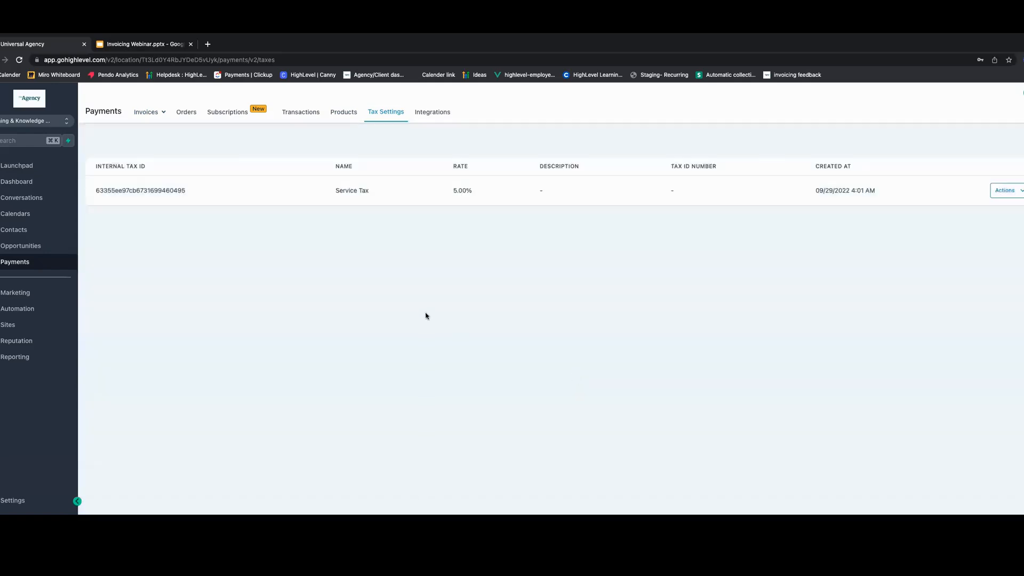
- View the payment integrations, then return to the invoices section
click(431, 114)
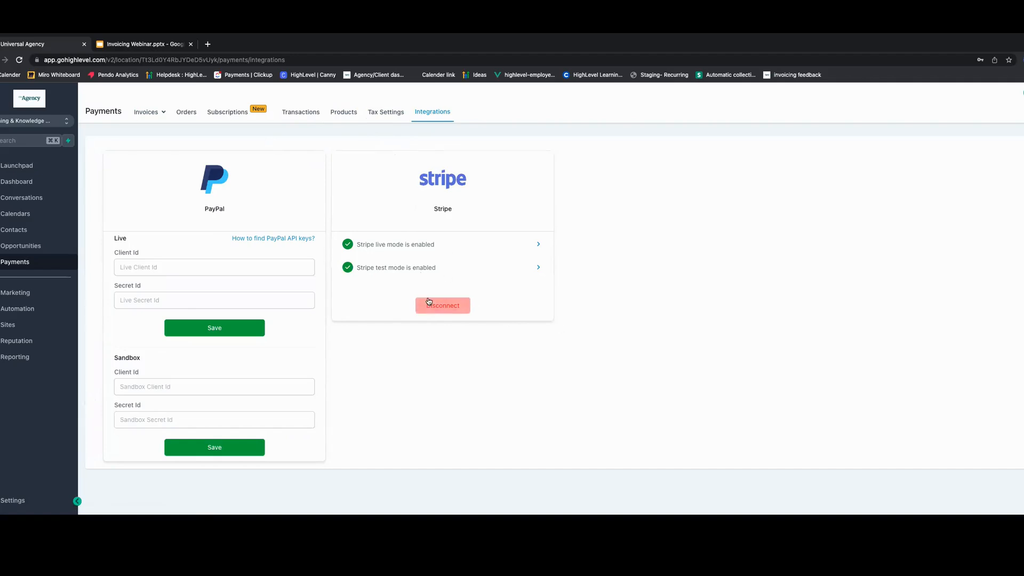
click(140, 112)
- Set the default invoice Terms/Notes to "These are my default terms" in invoice preferences and save
click(1020, 146)
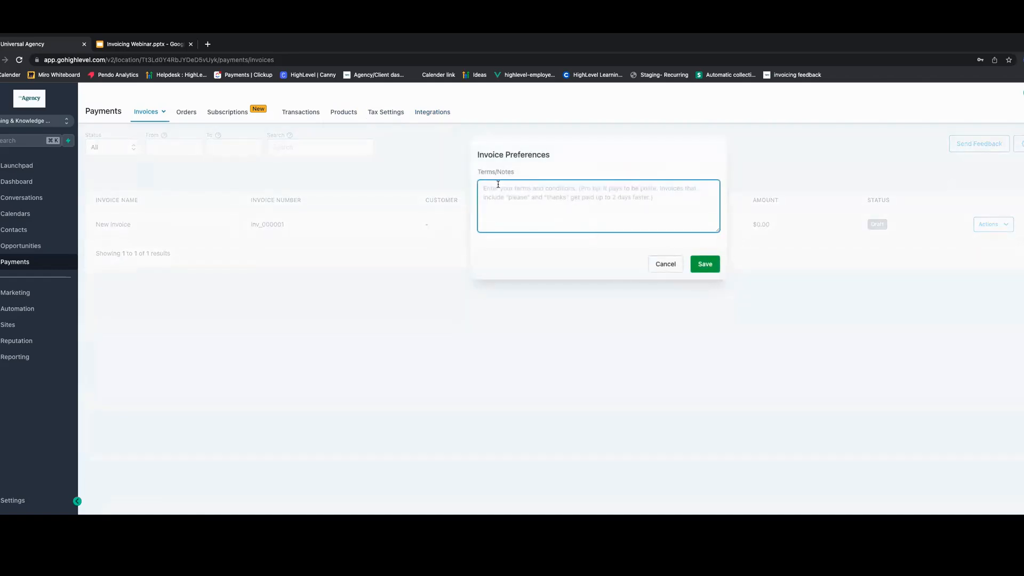
text(TH)
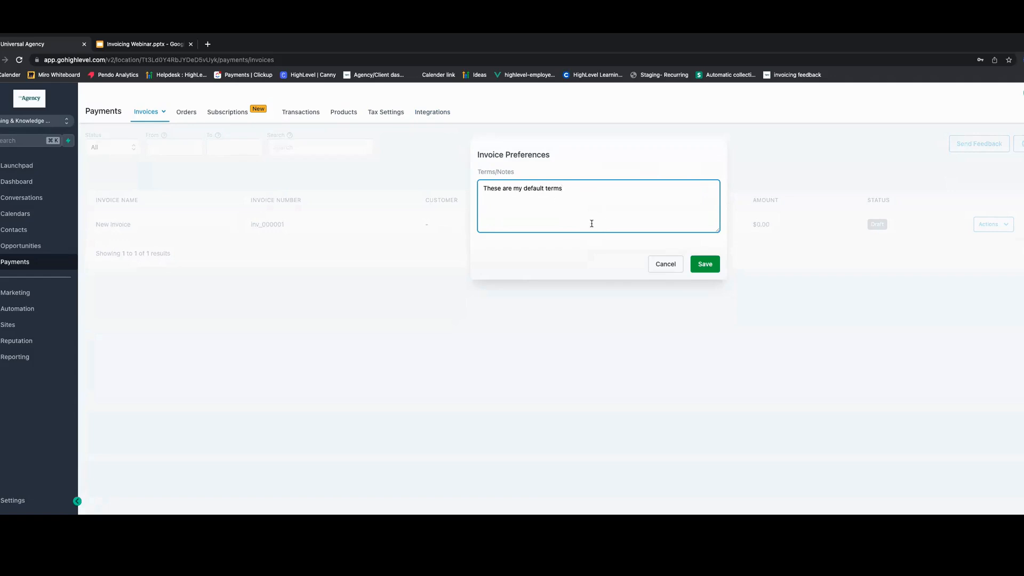
click(705, 264)
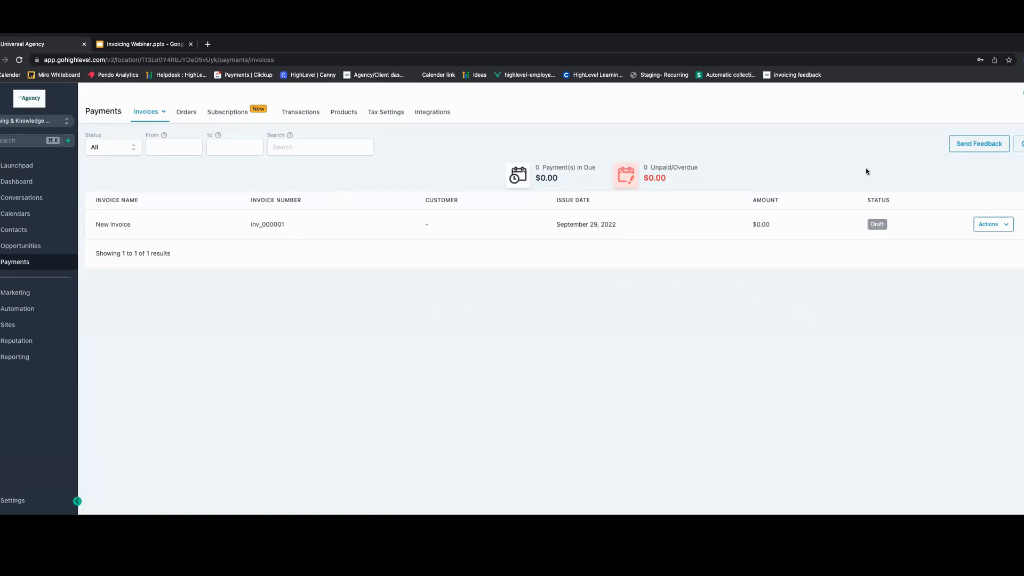
- Create a new one-time invoice and look over its layout
click(1023, 144)
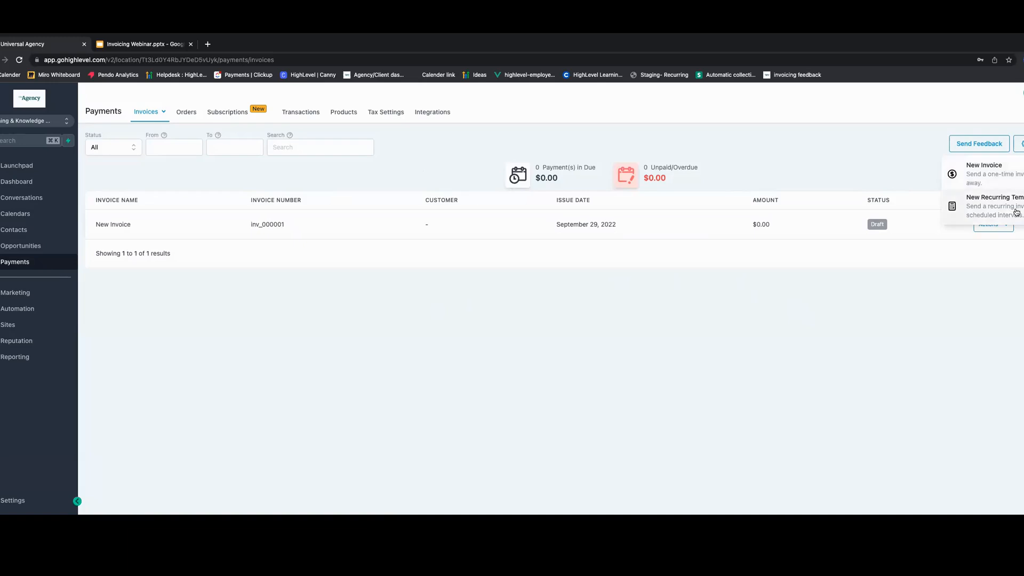
click(1003, 176)
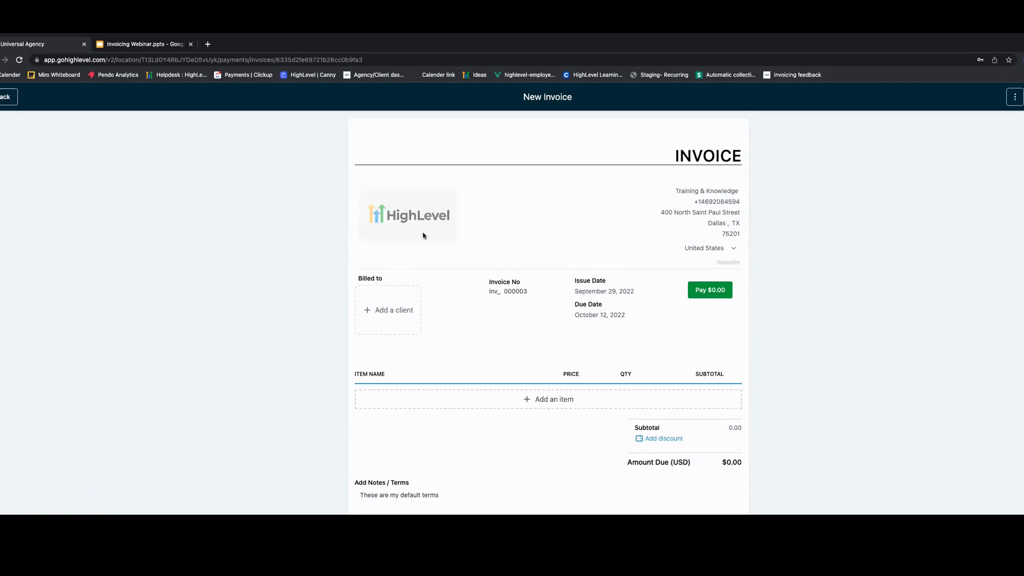
scroll(464, 315, down, 3)
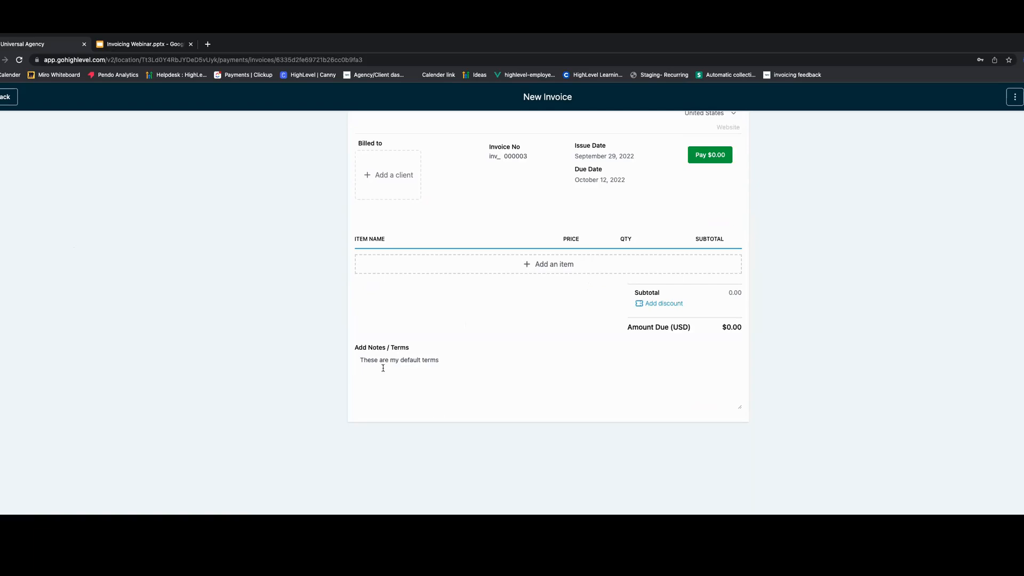
scroll(410, 366, up, 3)
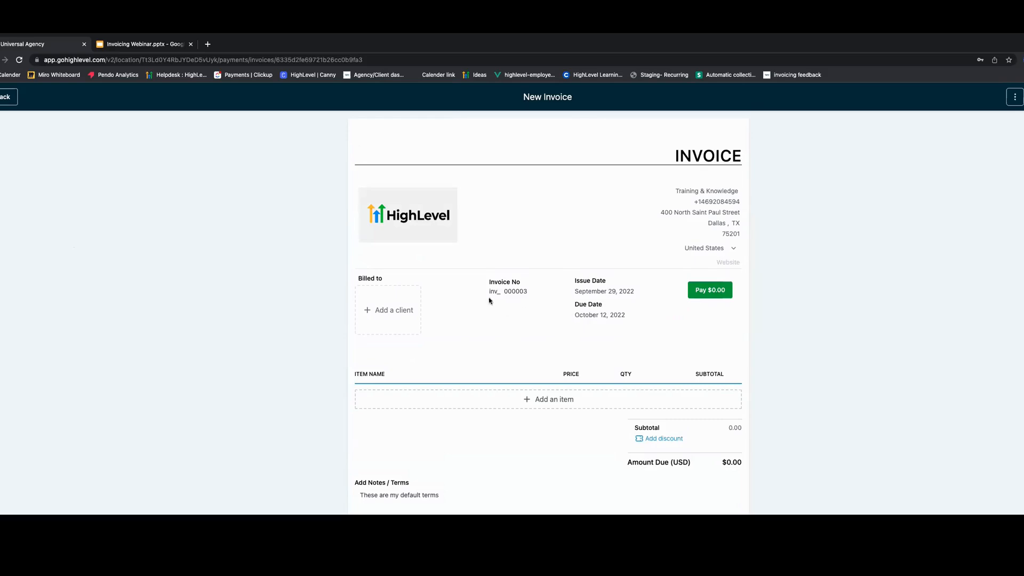
- Open the due date calendar and close it without changing the date
click(590, 319)
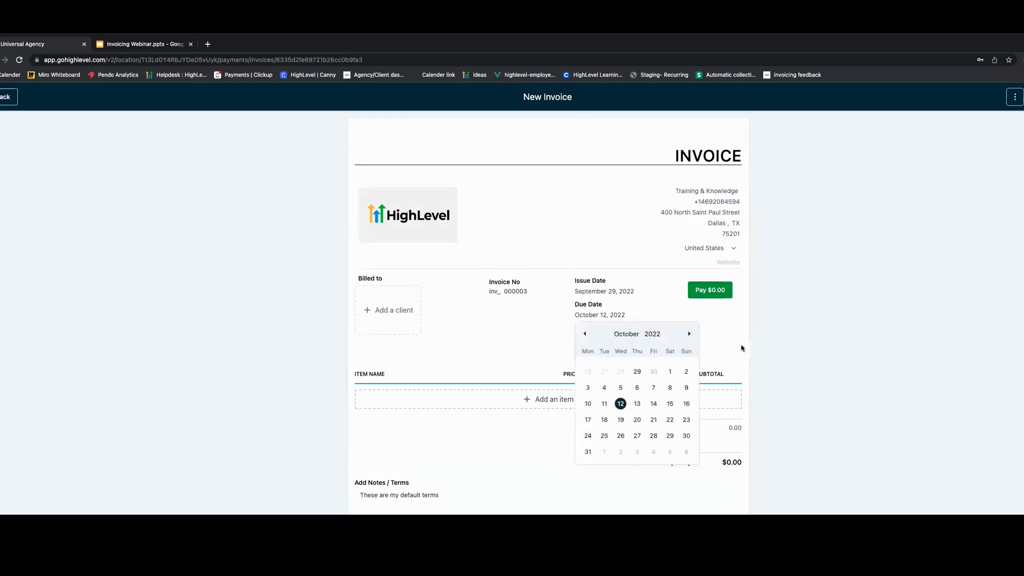
click(791, 319)
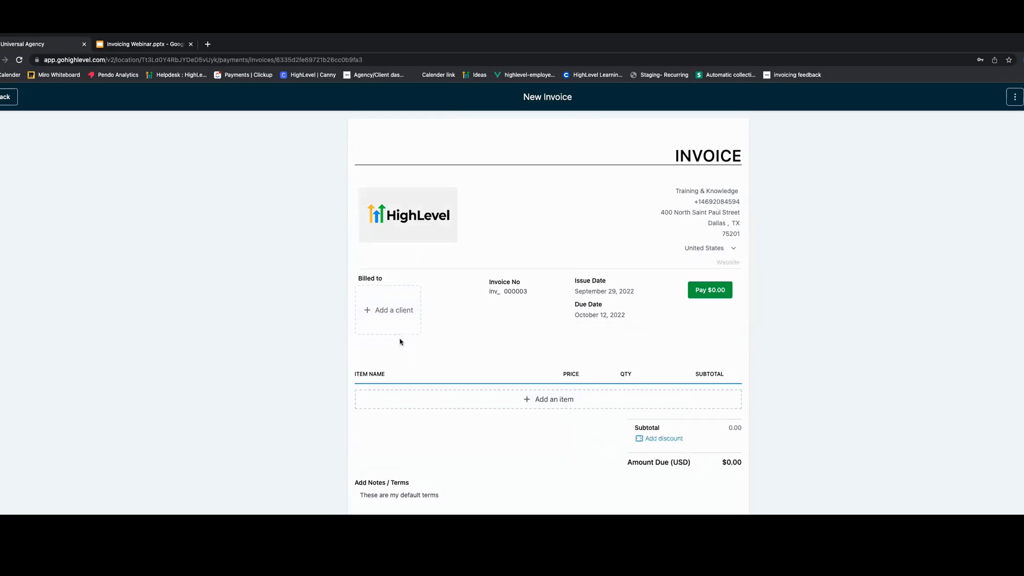
scroll(422, 343, down, 1)
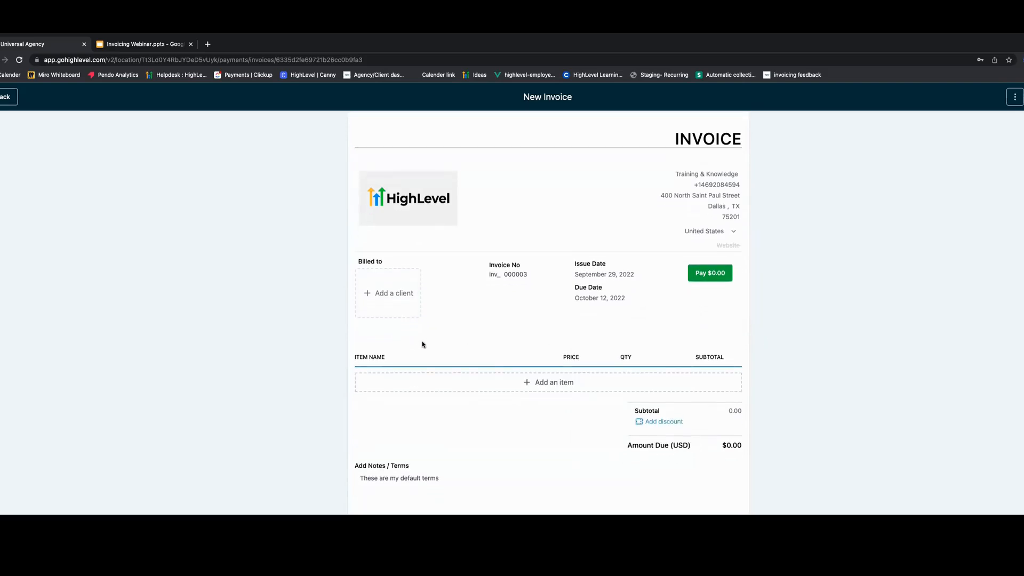
- Bill the invoice to an existing client chosen from the full client list
click(396, 293)
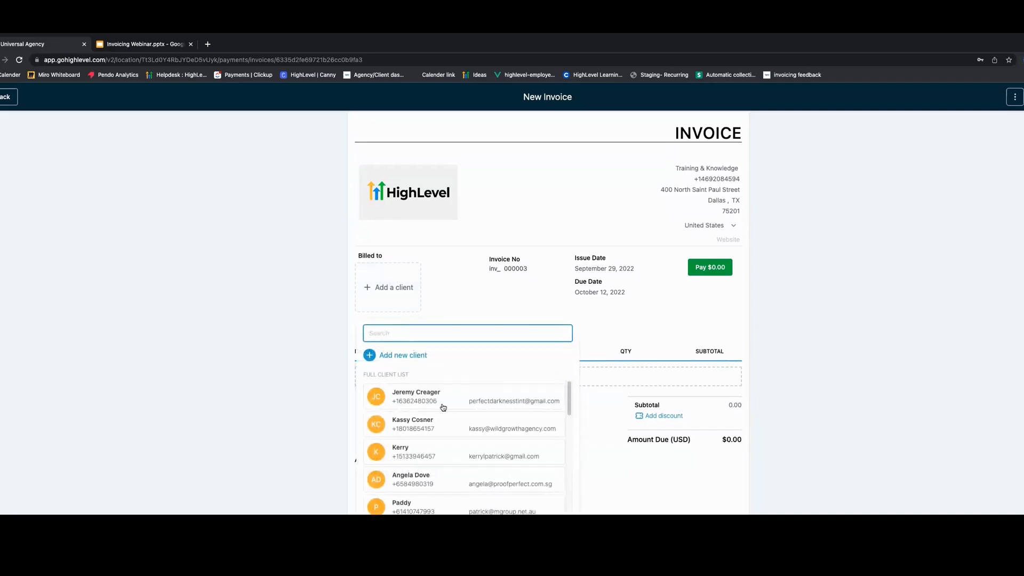
click(423, 400)
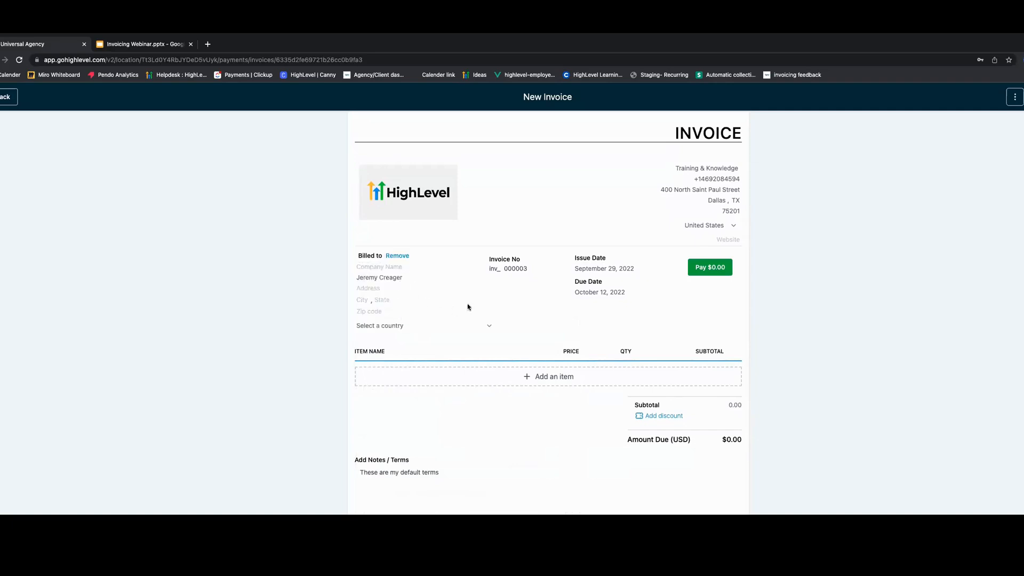
- Add the iPhone 14 product with its 64 GB price as an invoice line item
scroll(469, 307, down, 1)
scroll(547, 400, down, 1)
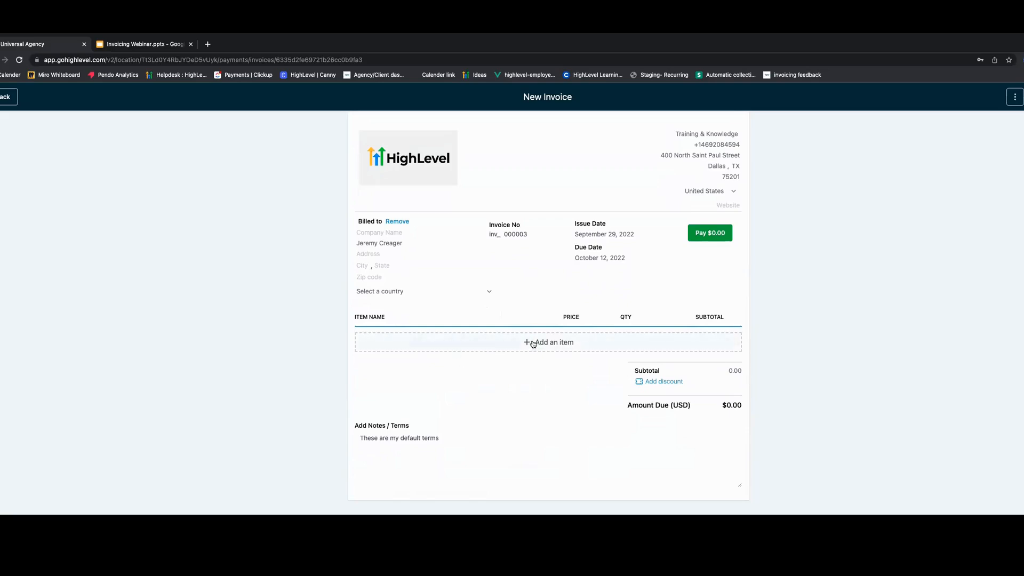
scroll(459, 290, up, 1)
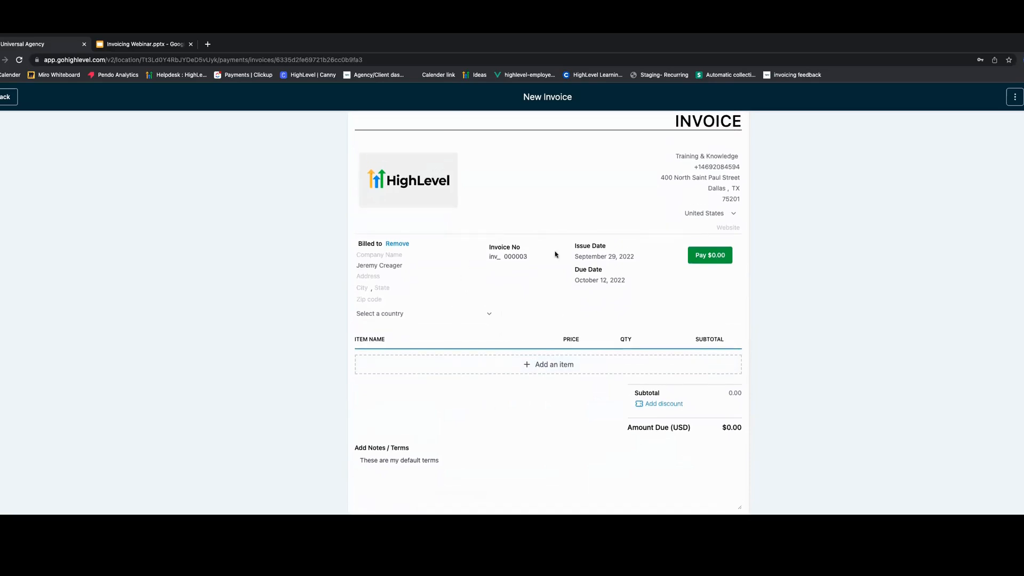
scroll(530, 345, up, 2)
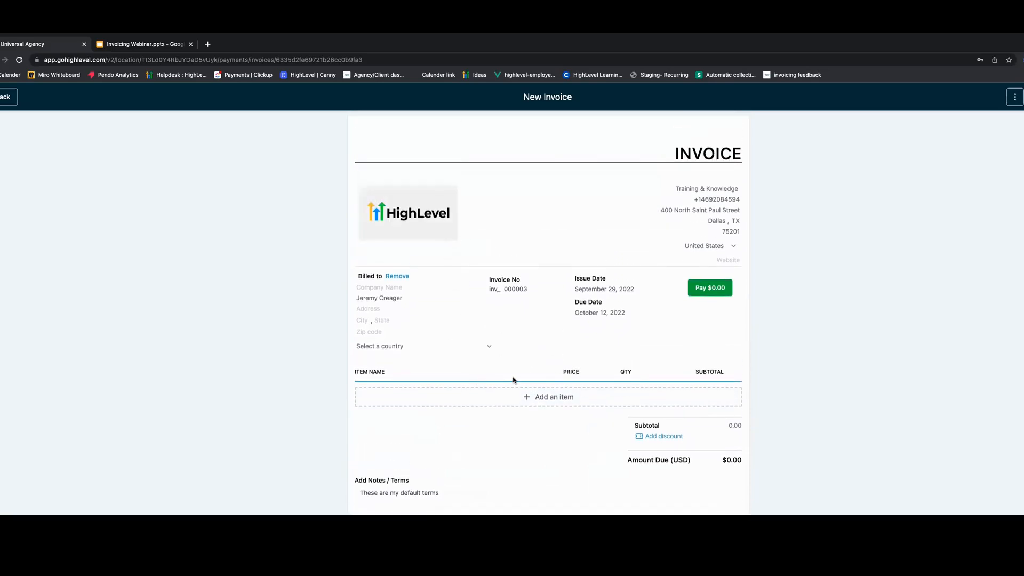
scroll(522, 377, down, 1)
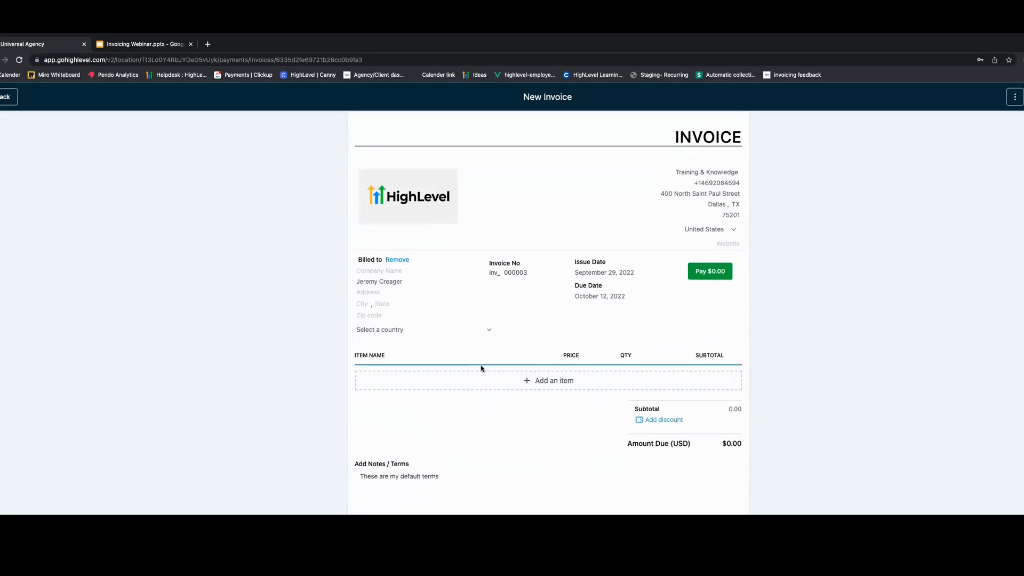
scroll(553, 347, down, 1)
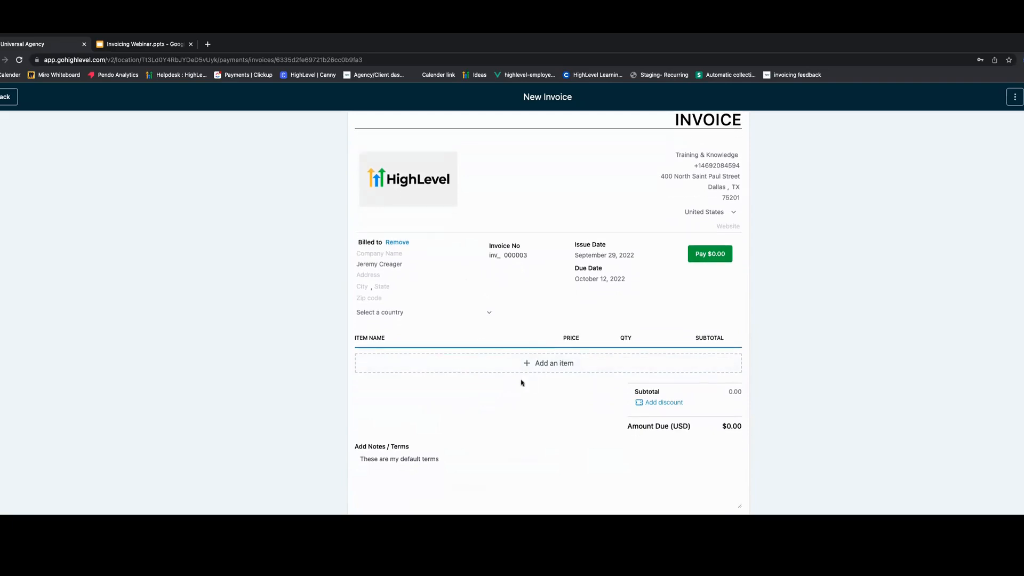
click(539, 369)
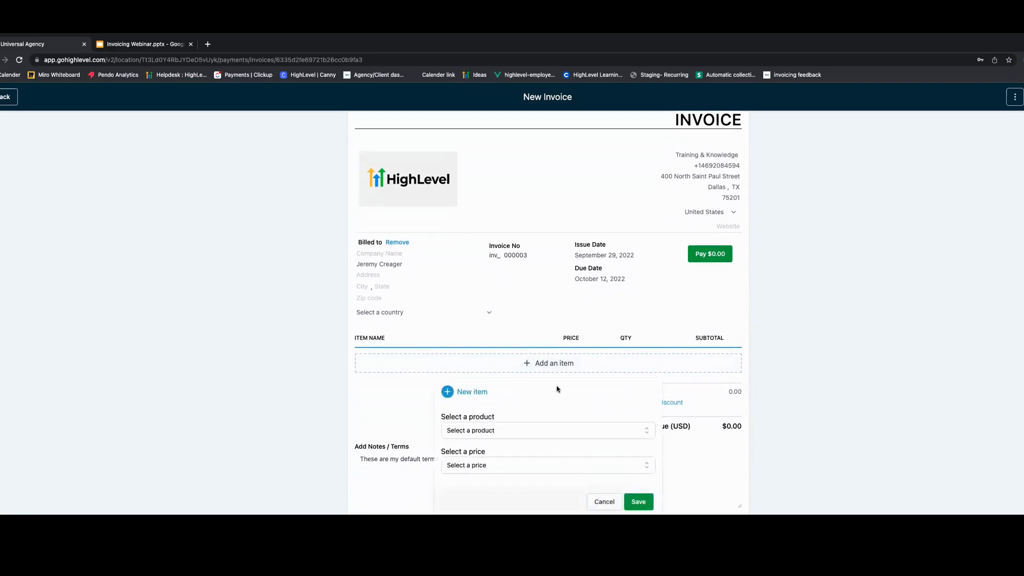
scroll(558, 388, down, 1)
click(490, 407)
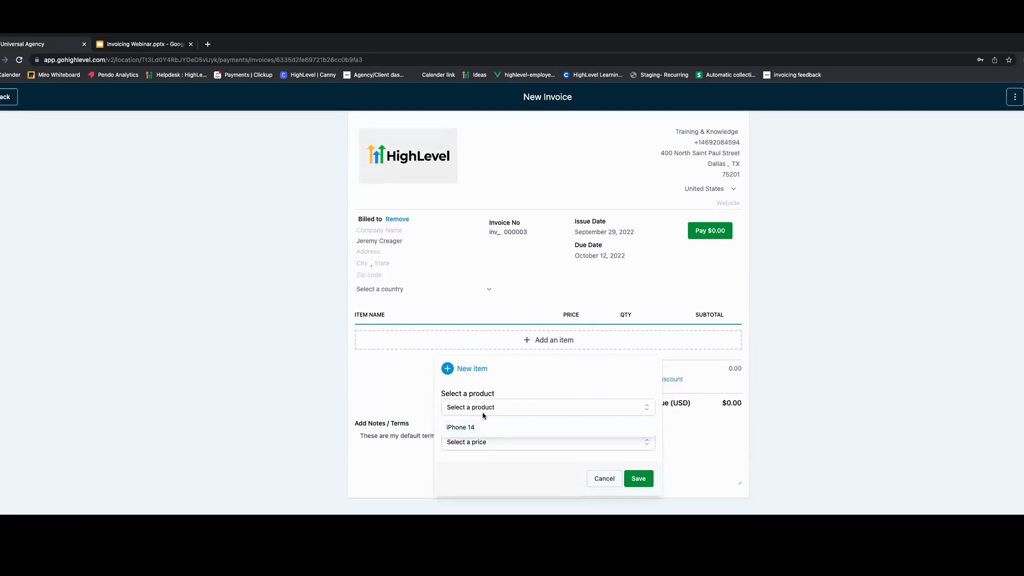
click(473, 428)
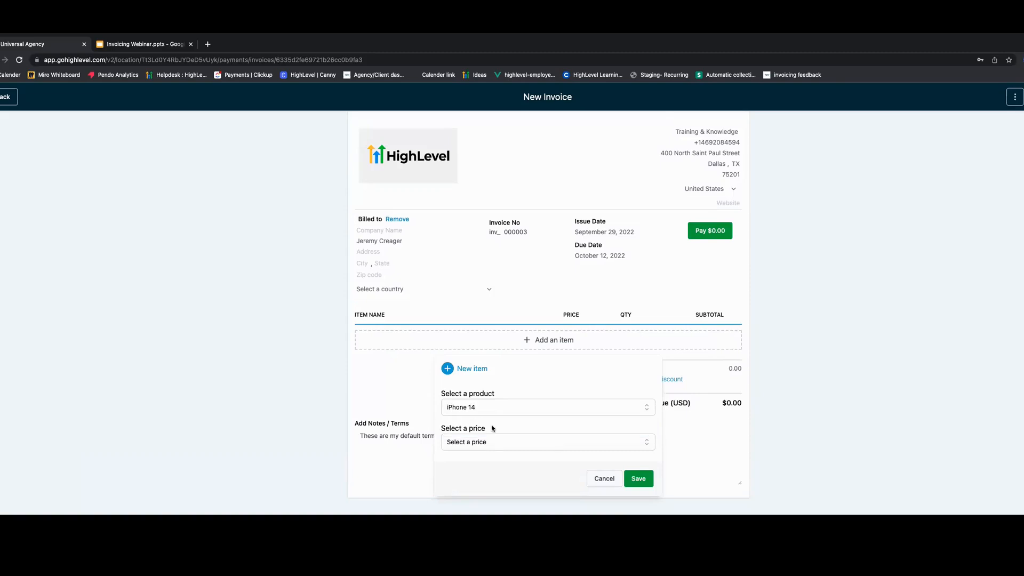
click(498, 442)
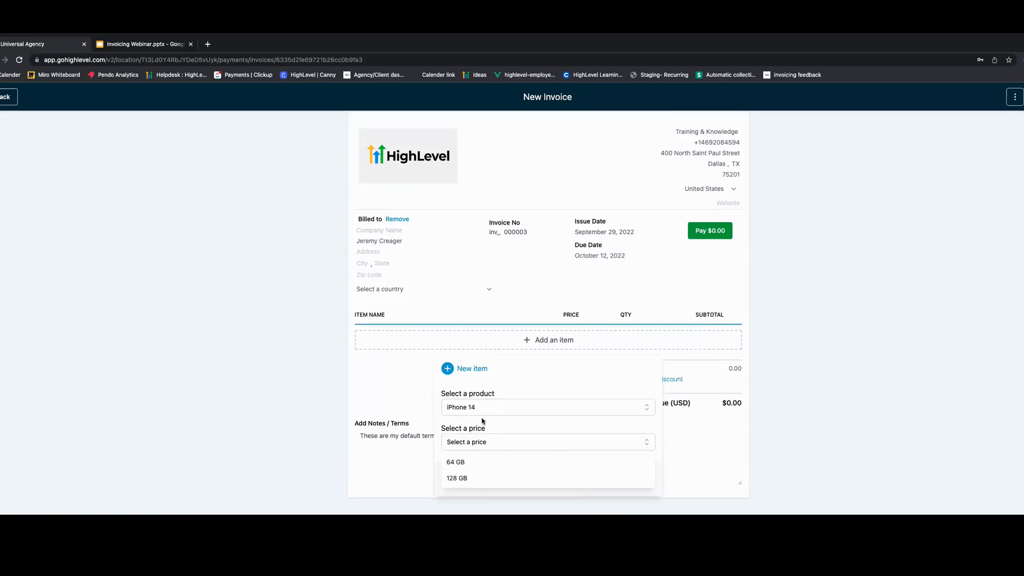
click(465, 463)
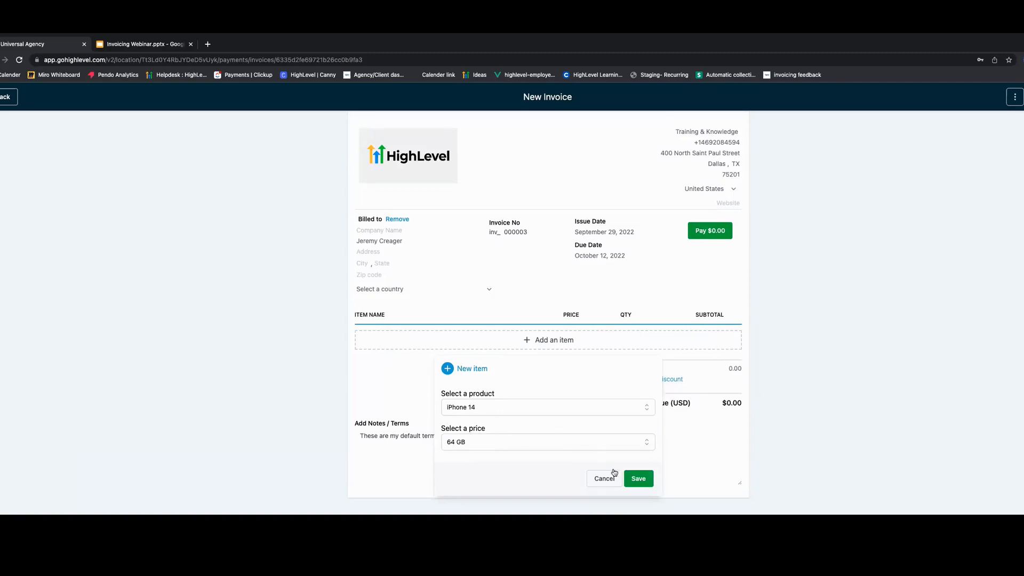
click(638, 479)
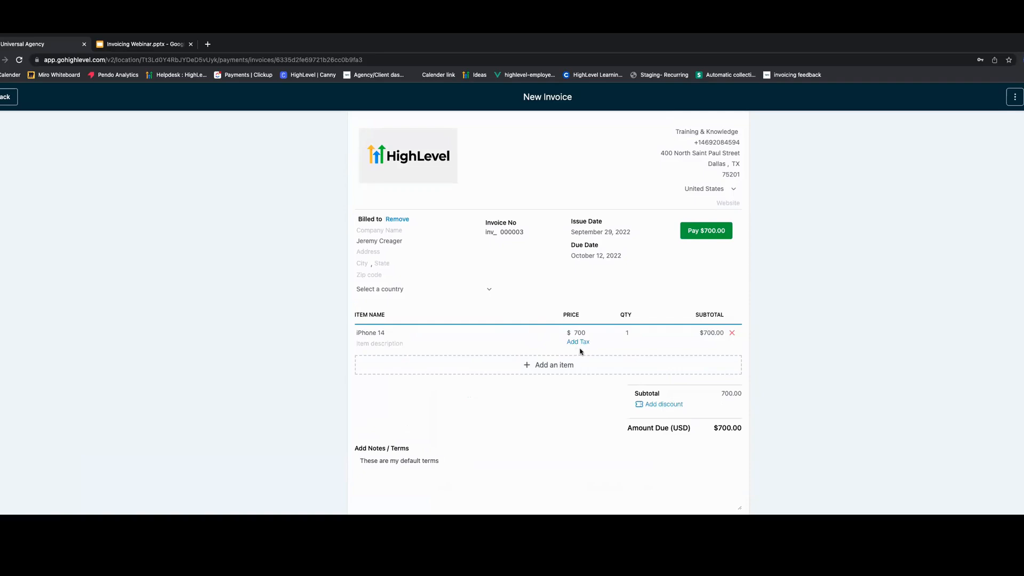
- Apply the 5% Service Tax to the iPhone 14 line item
click(542, 366)
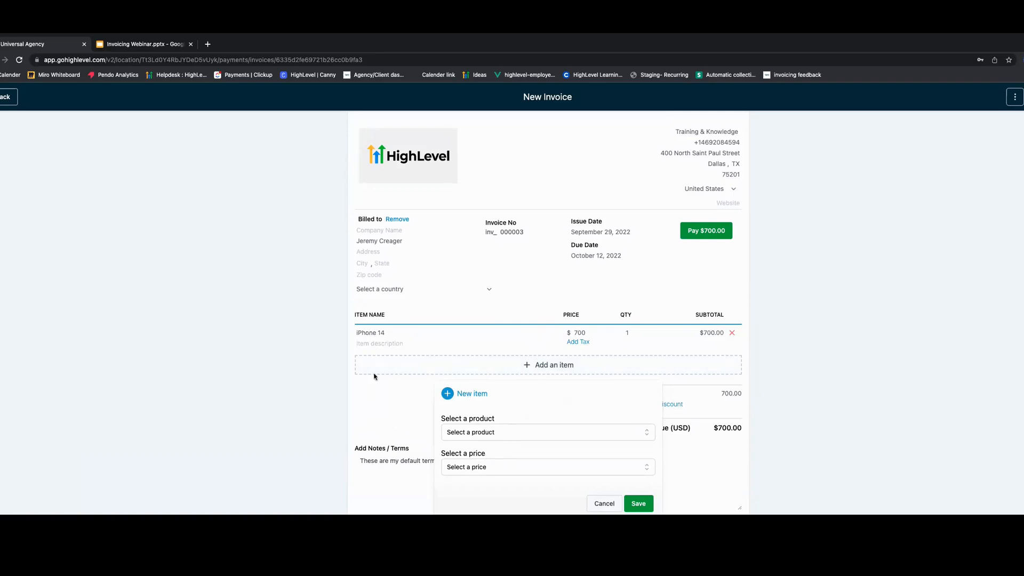
click(820, 340)
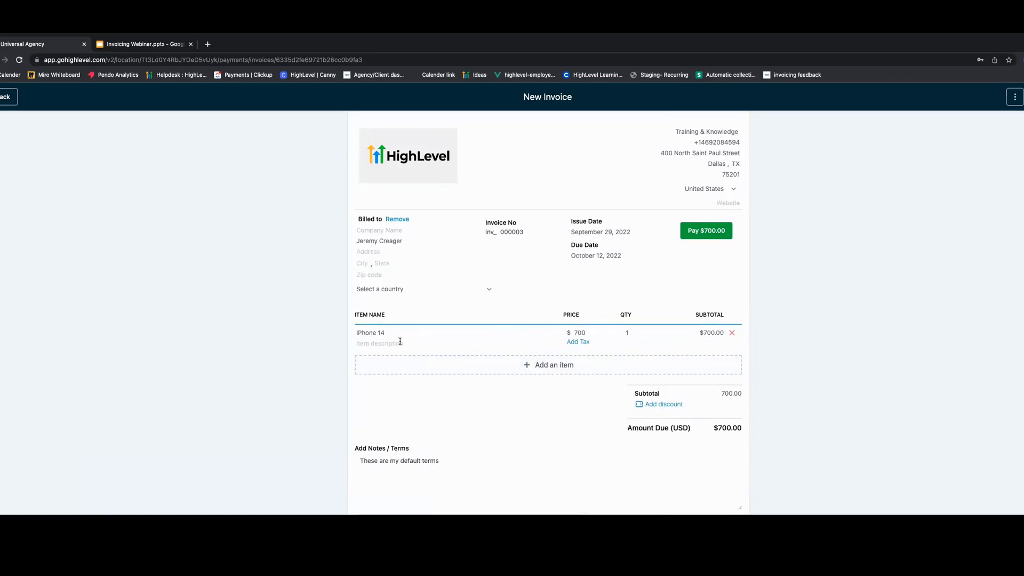
click(576, 342)
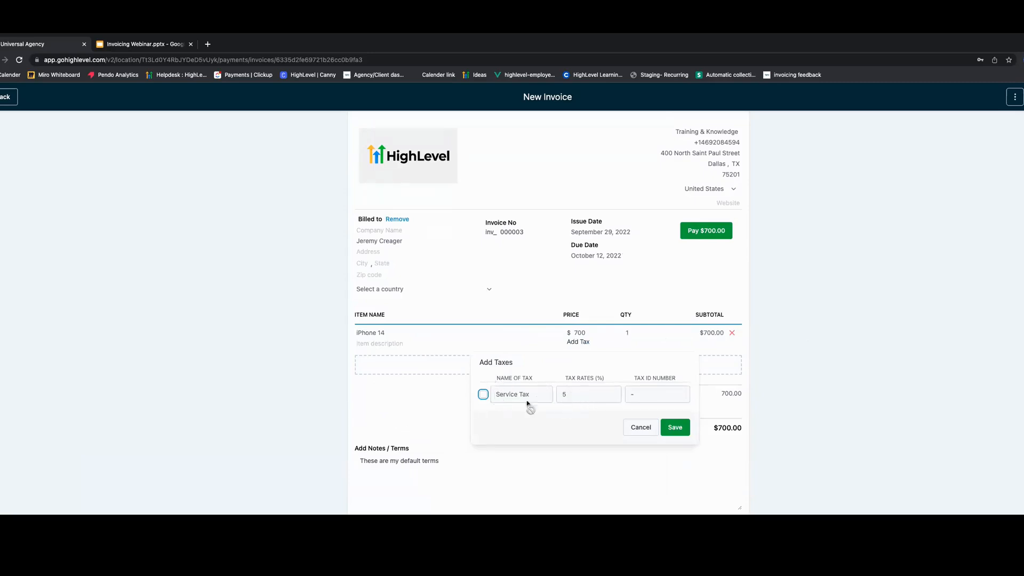
click(483, 394)
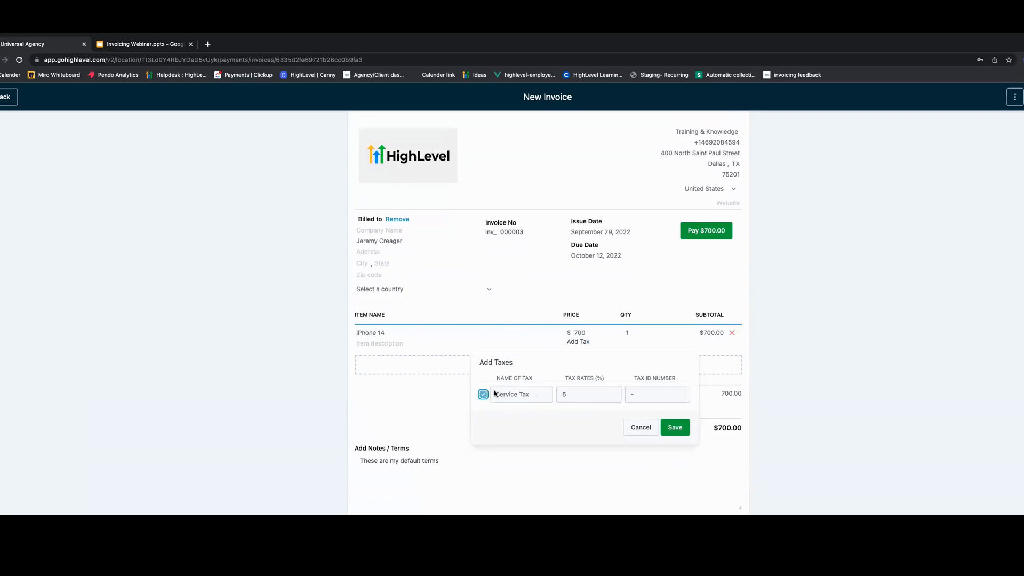
click(675, 428)
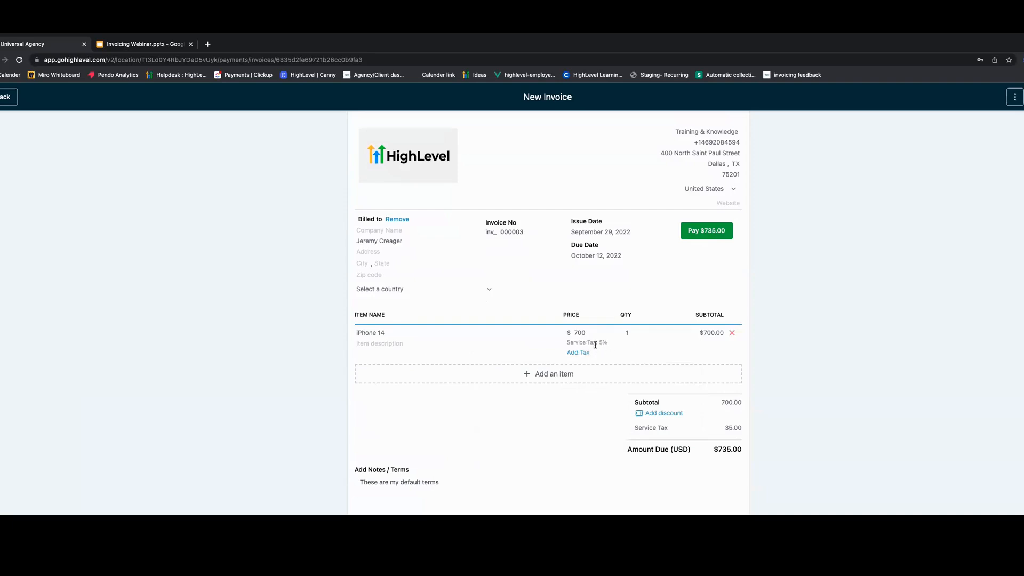
- Add a 5% discount to the invoice total
scroll(611, 430, down, 1)
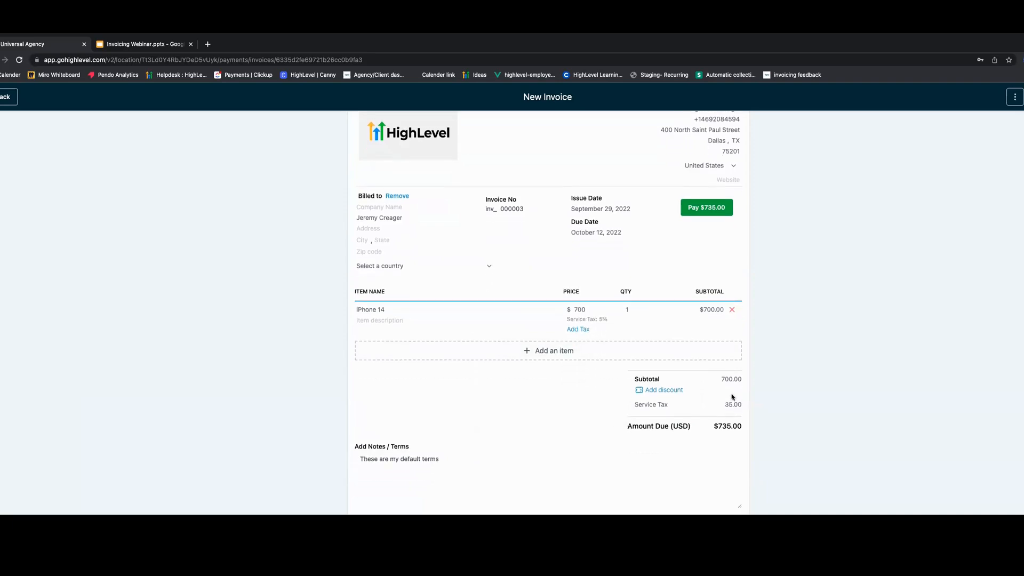
click(664, 391)
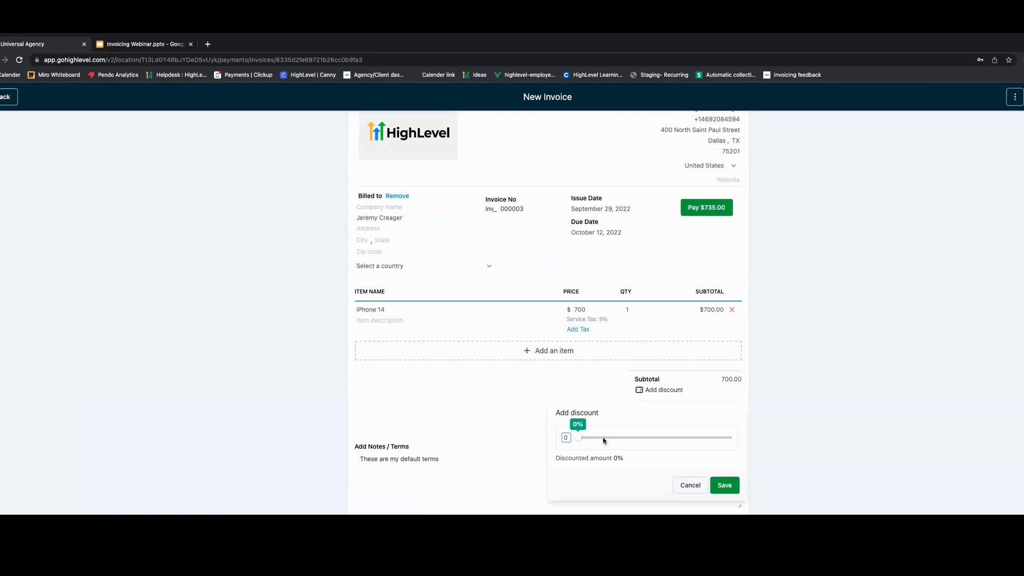
mouse_move(580, 437)
mouse_down()
mouse_move(635, 438)
mouse_move(586, 439)
mouse_up()
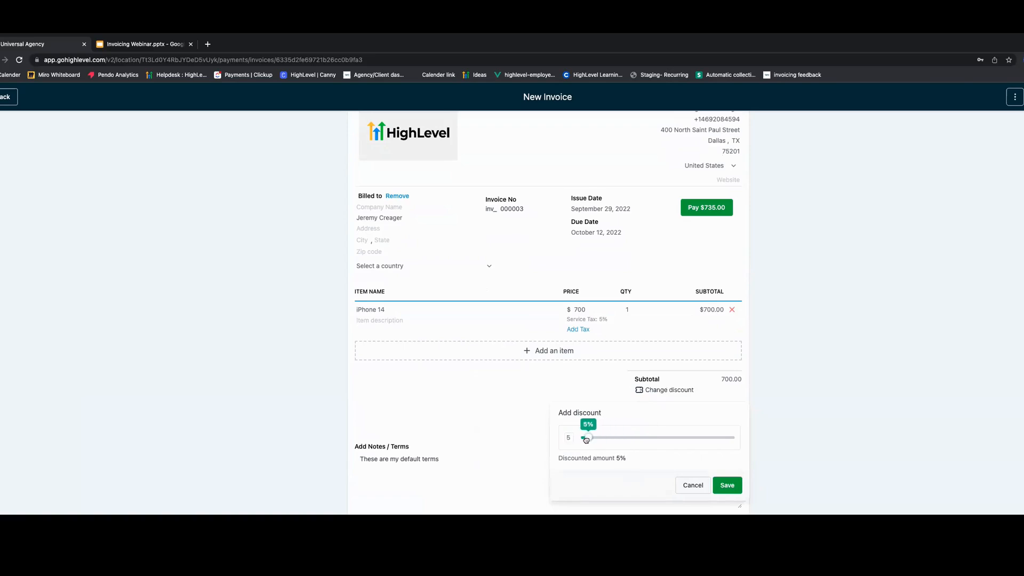
click(727, 485)
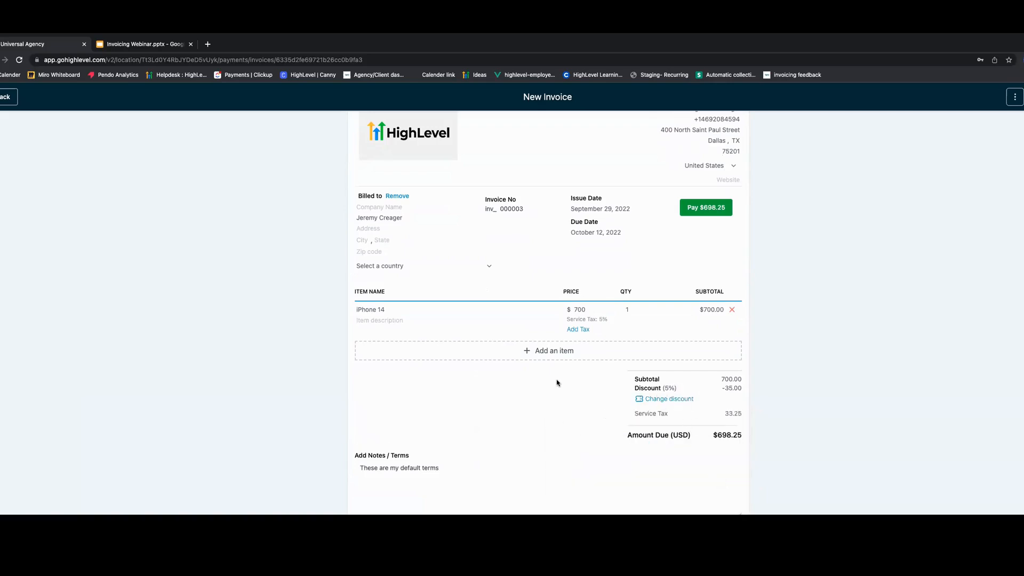
- Rename the invoice as Demo invoice
scroll(557, 419, up, 1)
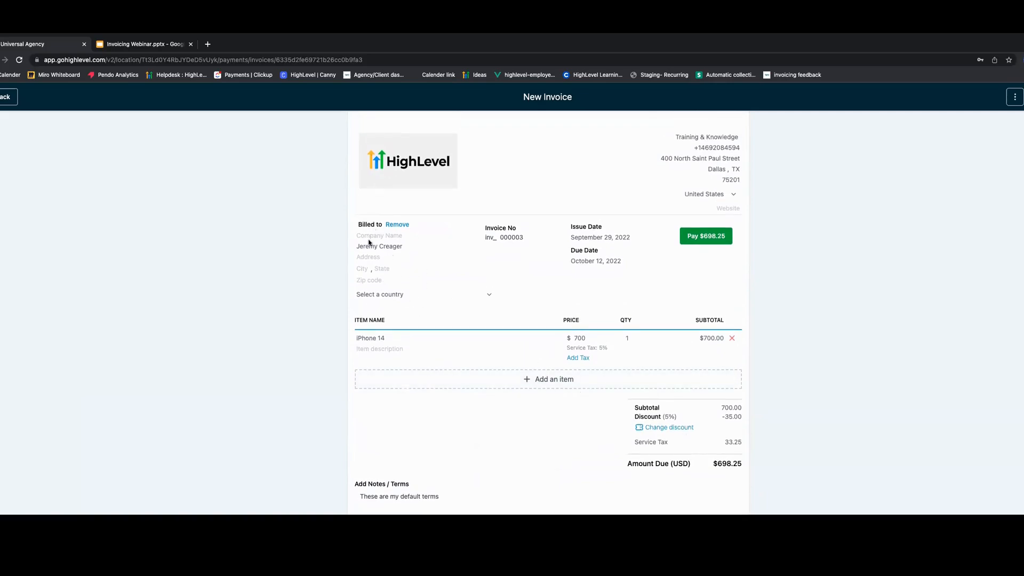
scroll(473, 360, down, 1)
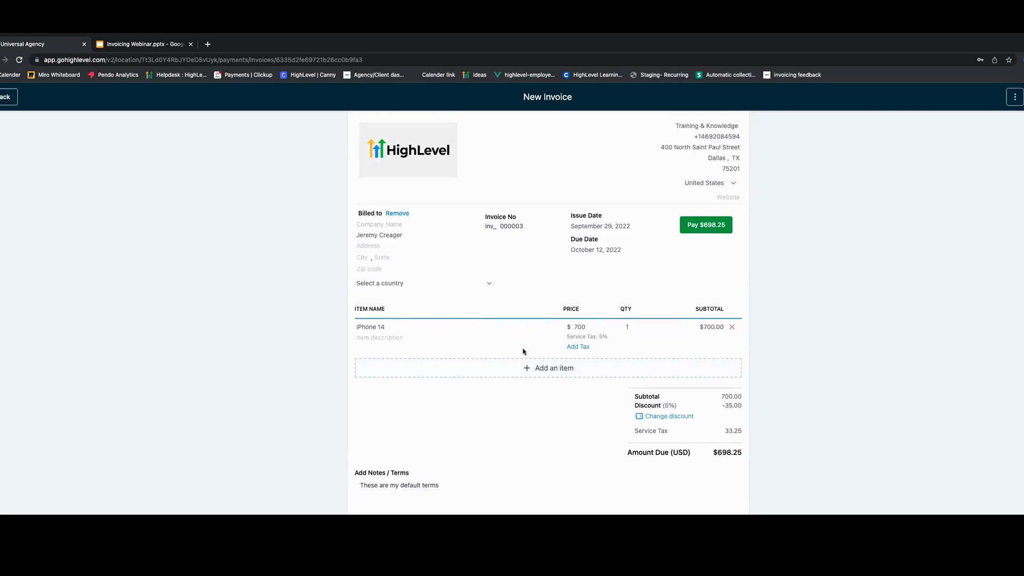
scroll(664, 393, down, 1)
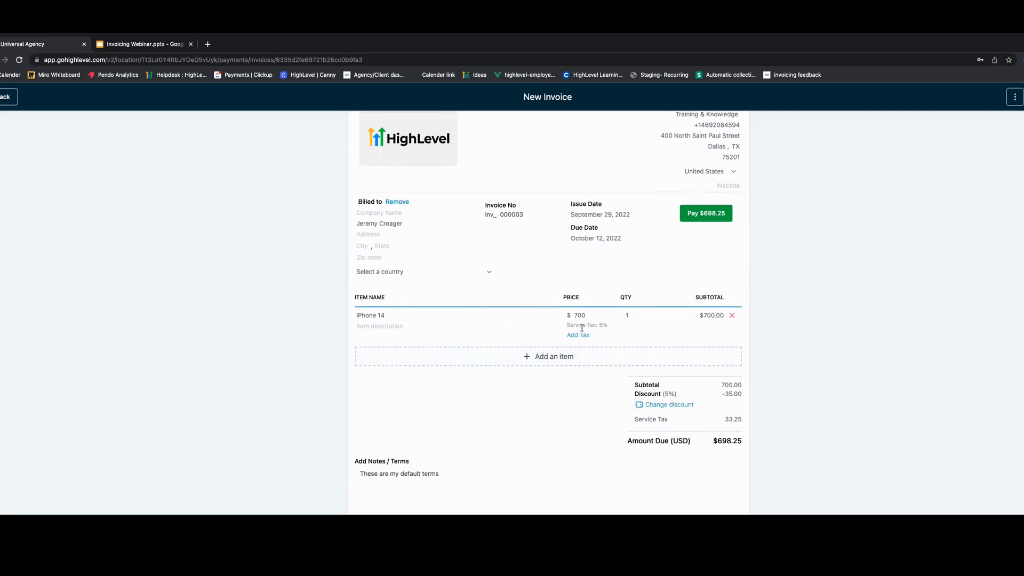
scroll(601, 422, down, 1)
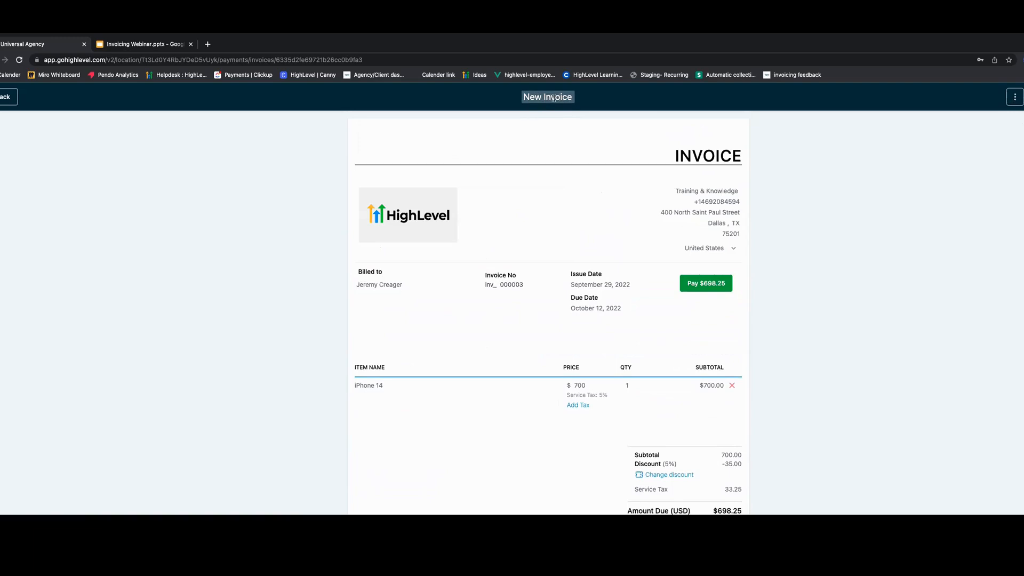
click(554, 98)
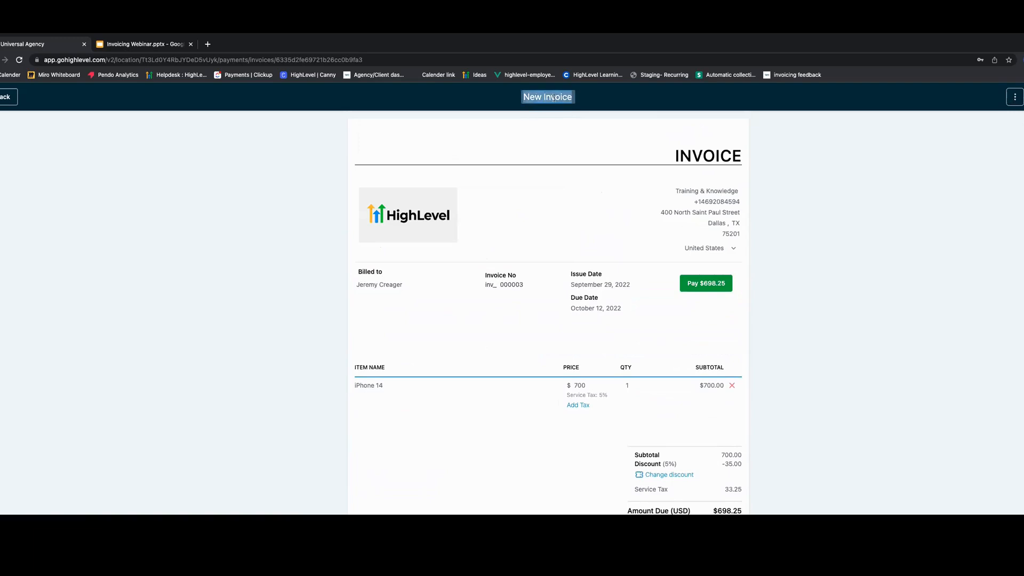
text(Dem)
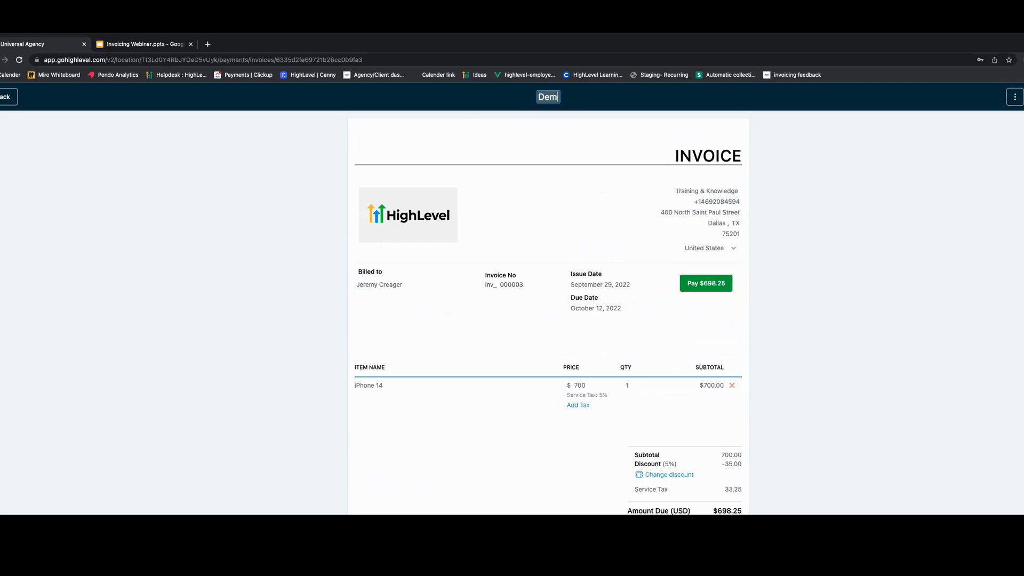
text(o invoice)
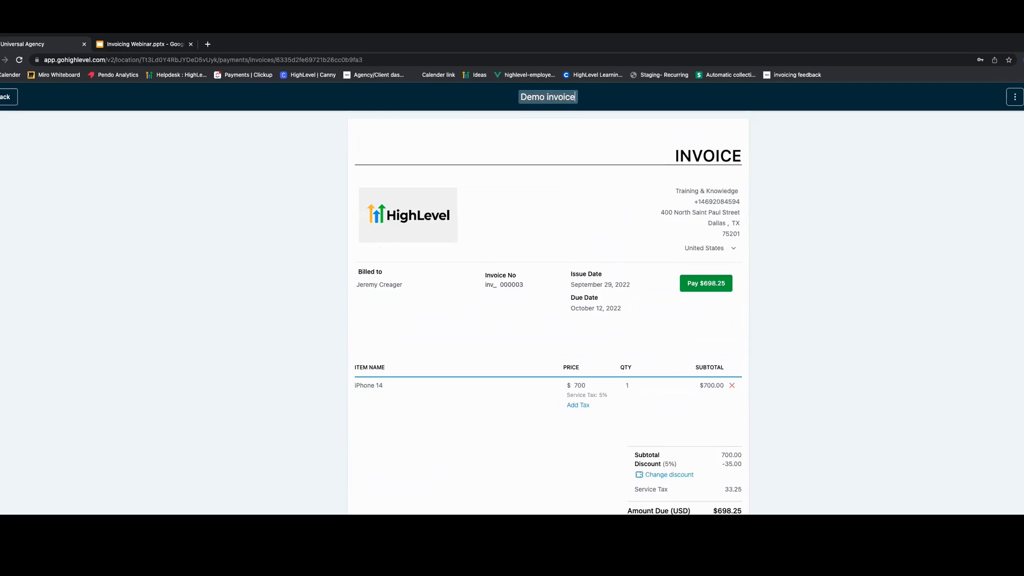
key(Return)
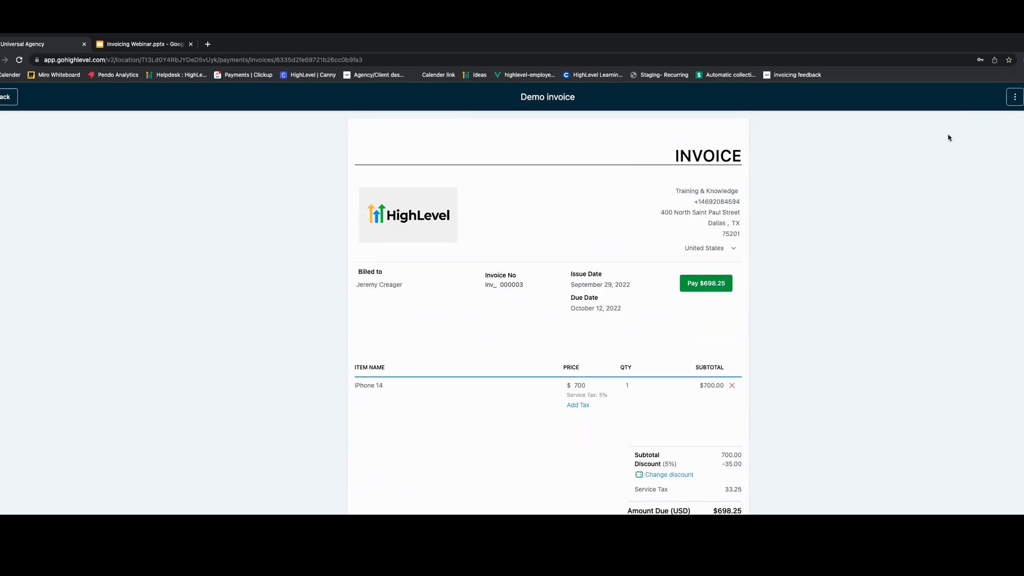
- Preview the invoice in a new tab and return to the invoice editor
click(1015, 96)
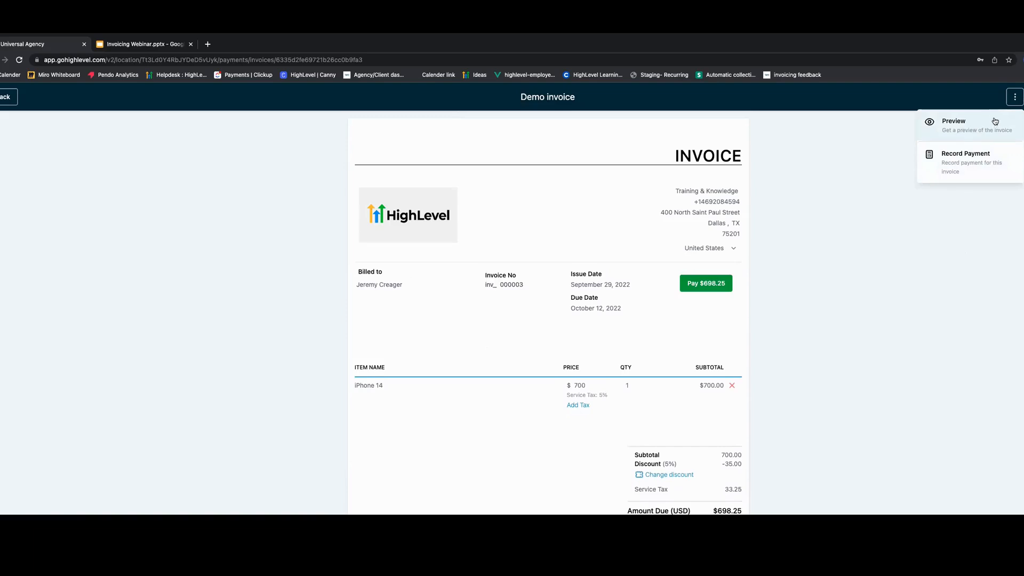
click(982, 126)
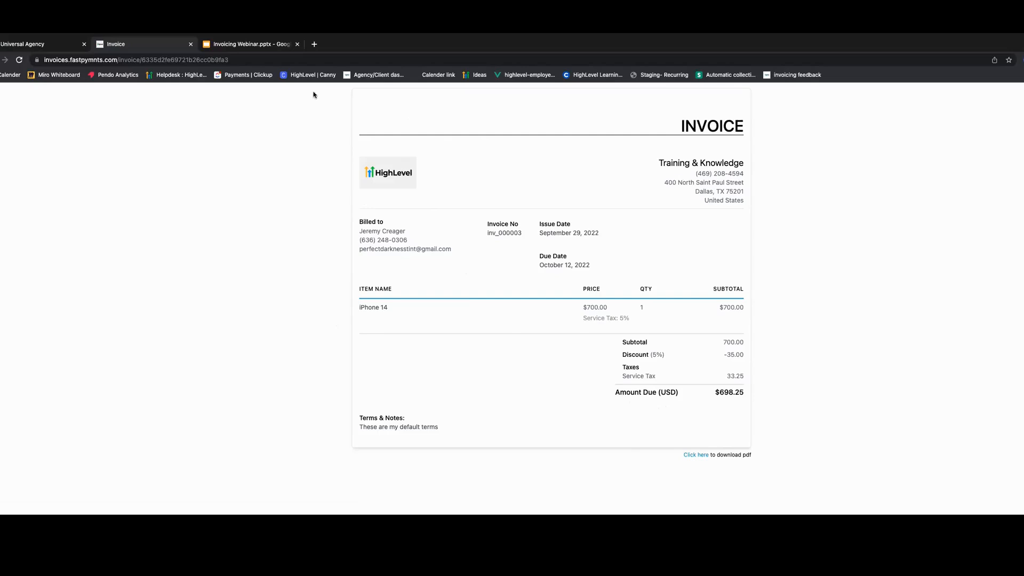
click(37, 45)
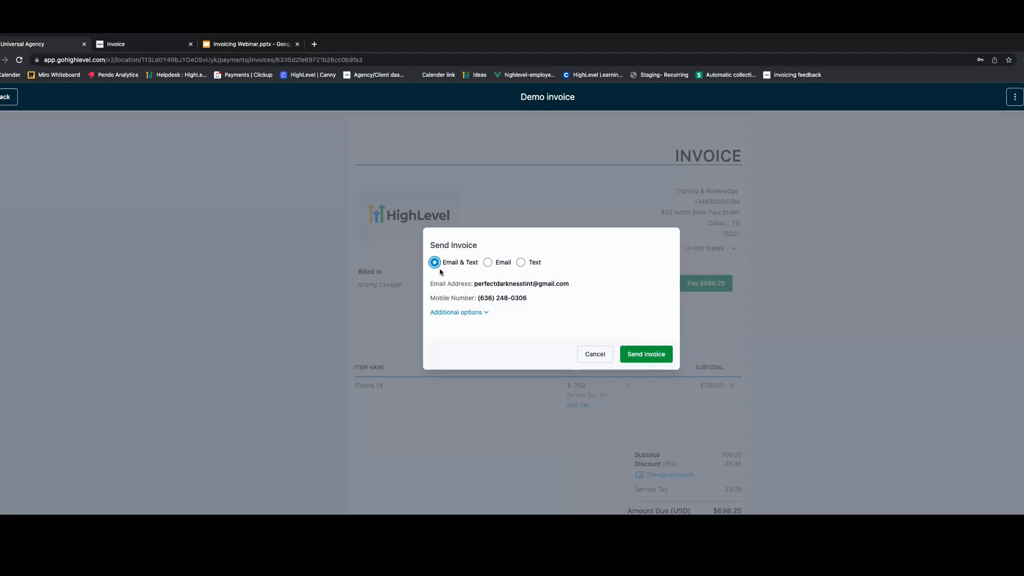
- Send the invoice to the client by Email & Text, reviewing the payment mode under additional options
click(489, 263)
click(521, 270)
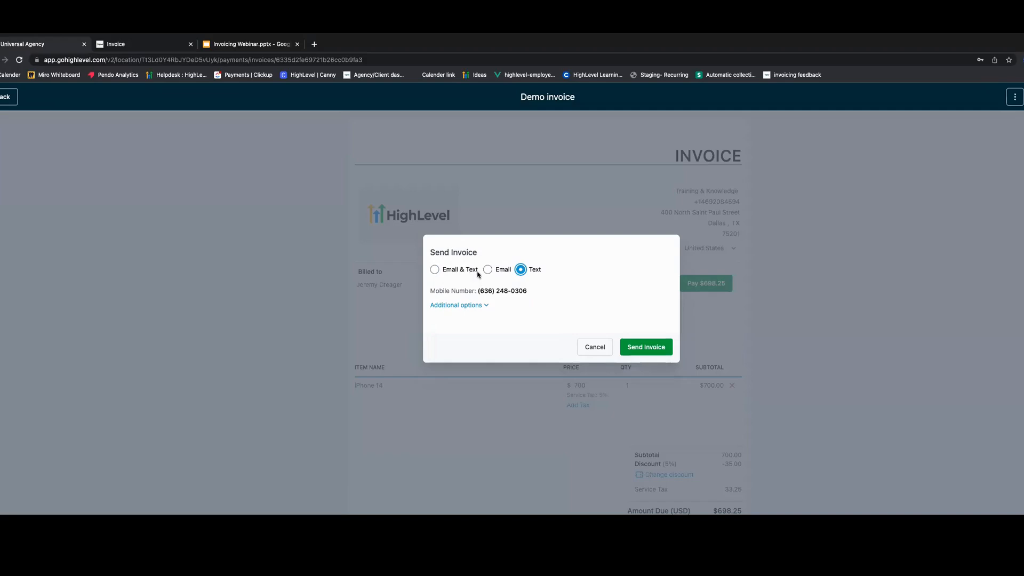
click(435, 270)
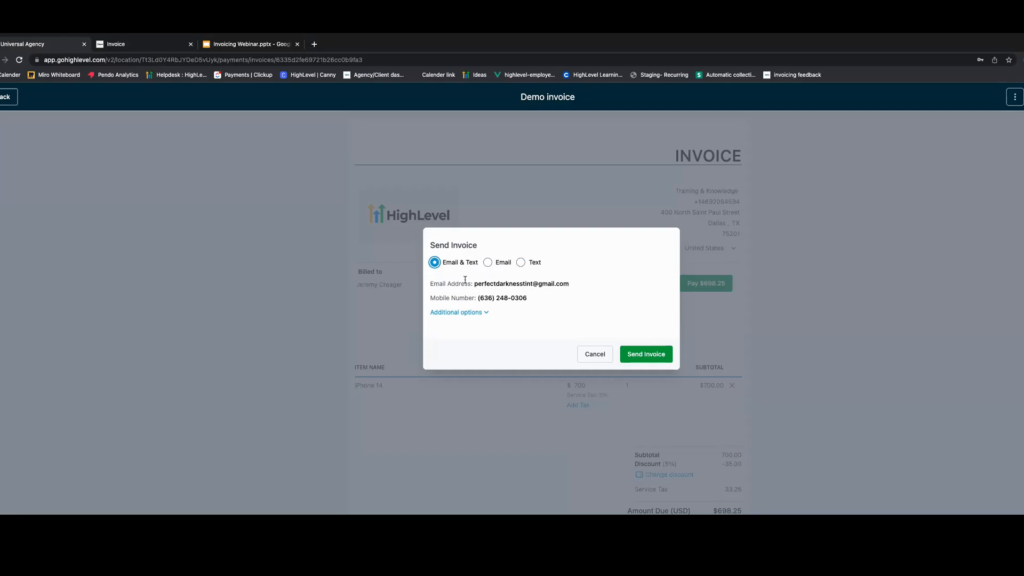
click(466, 313)
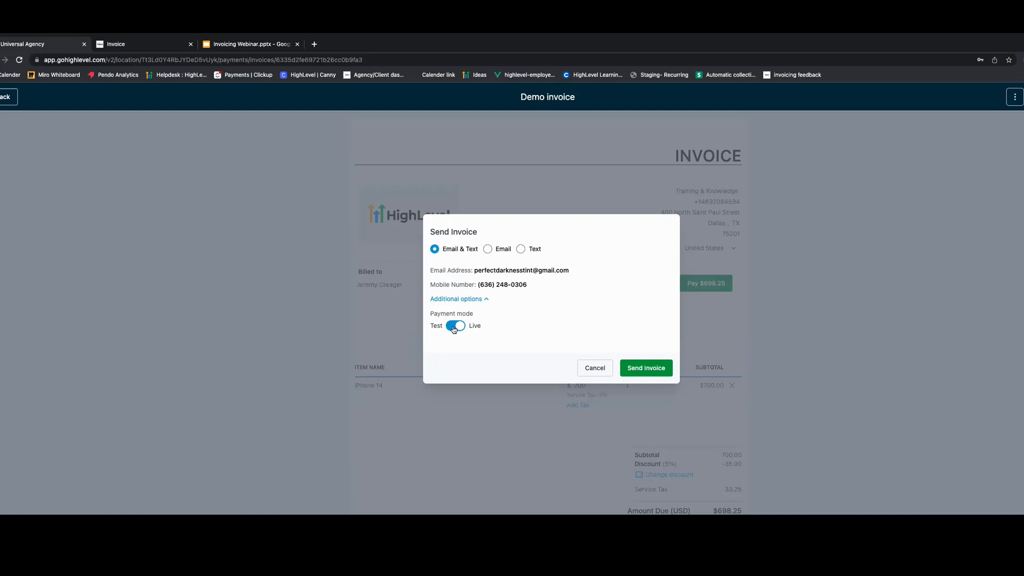
click(456, 326)
click(461, 328)
click(661, 368)
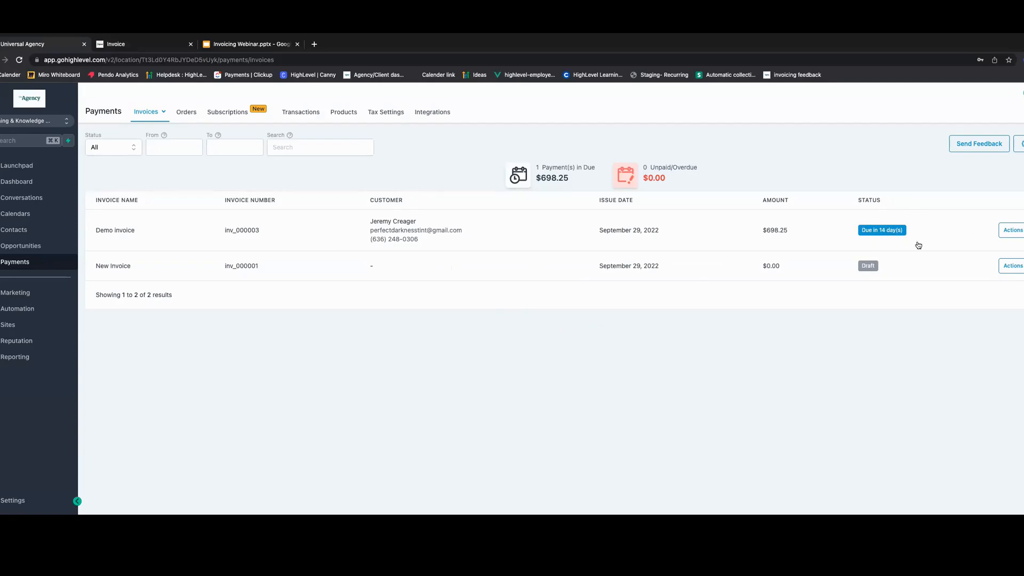
- Copy the Demo invoice's link and open it in a new browser tab
click(1016, 231)
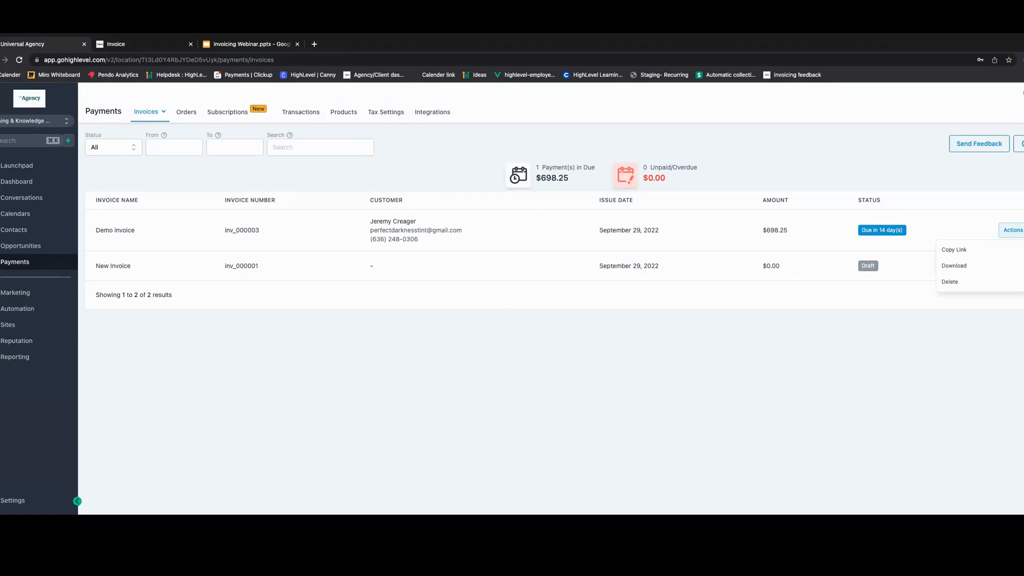
click(959, 250)
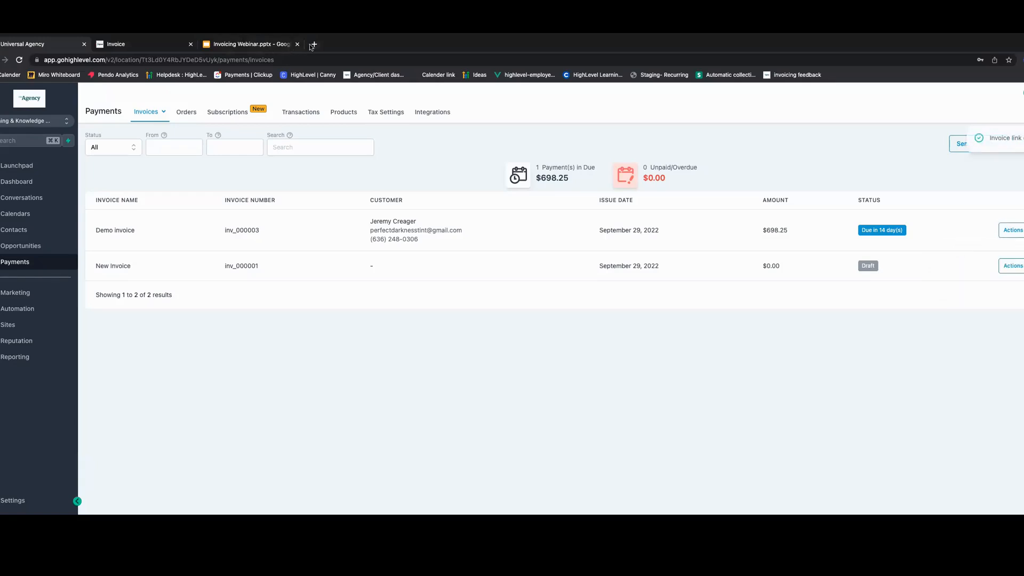
click(313, 44)
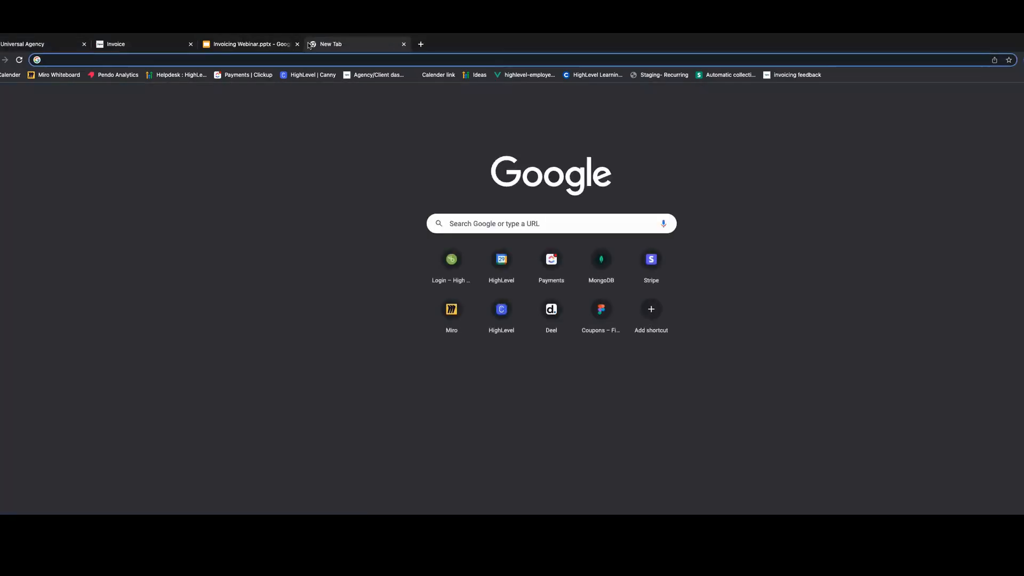
key(super+v)
key(Return)
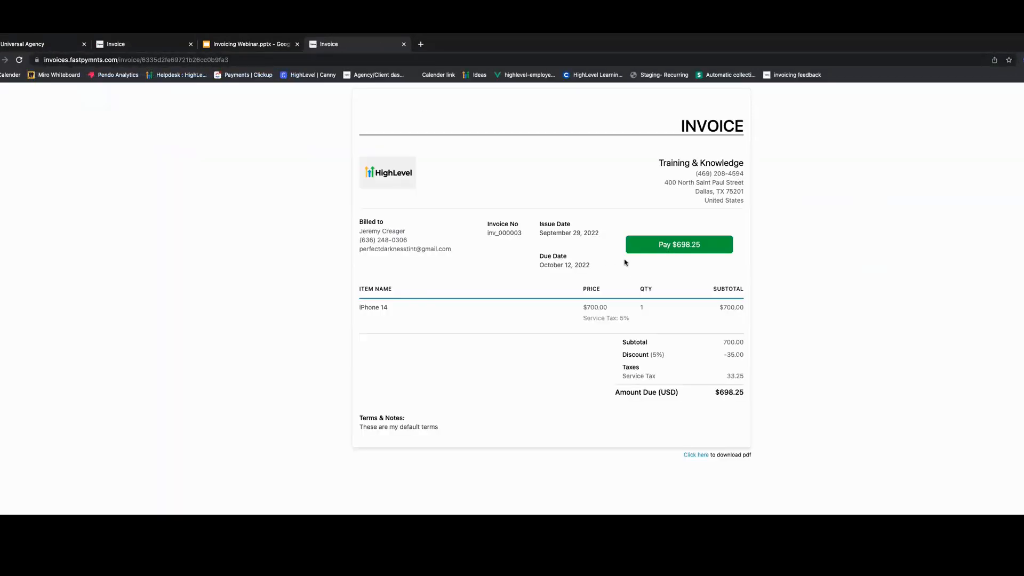
- Open the invoice's card payment form, cancel it, and go back to the invoices list
click(662, 249)
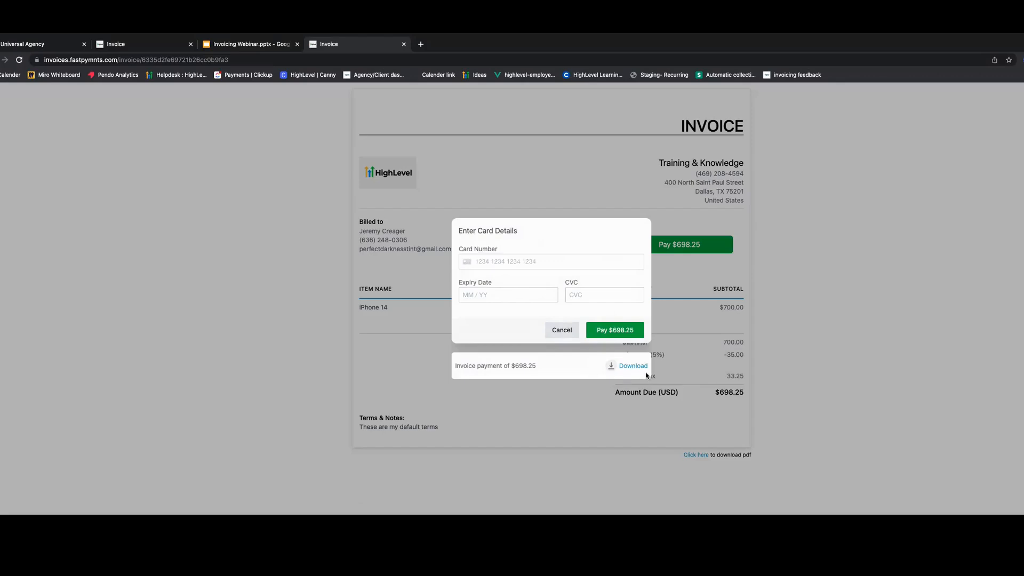
click(552, 333)
click(49, 45)
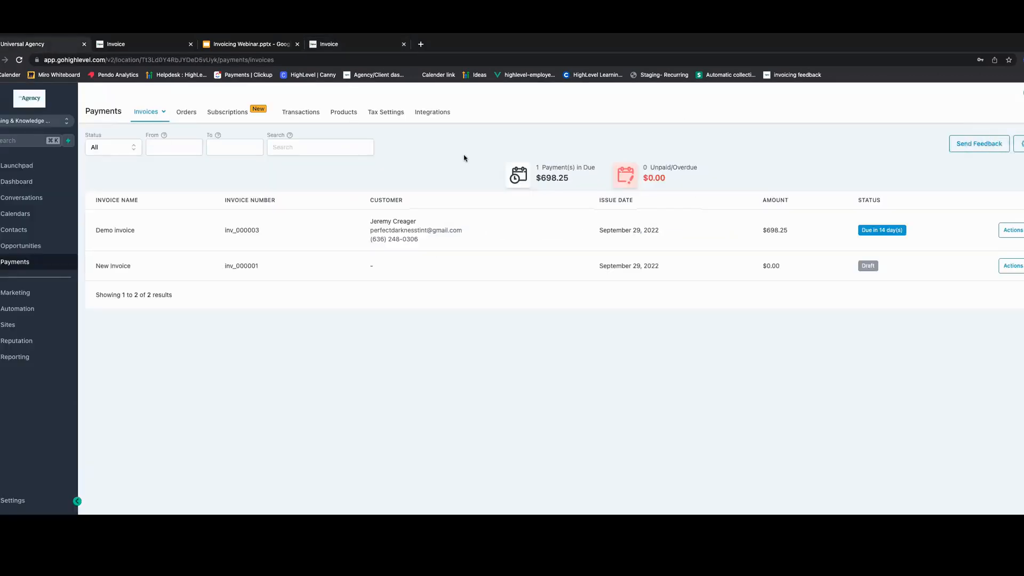
- Review the action options for both invoices and the payments-due summary
click(1013, 232)
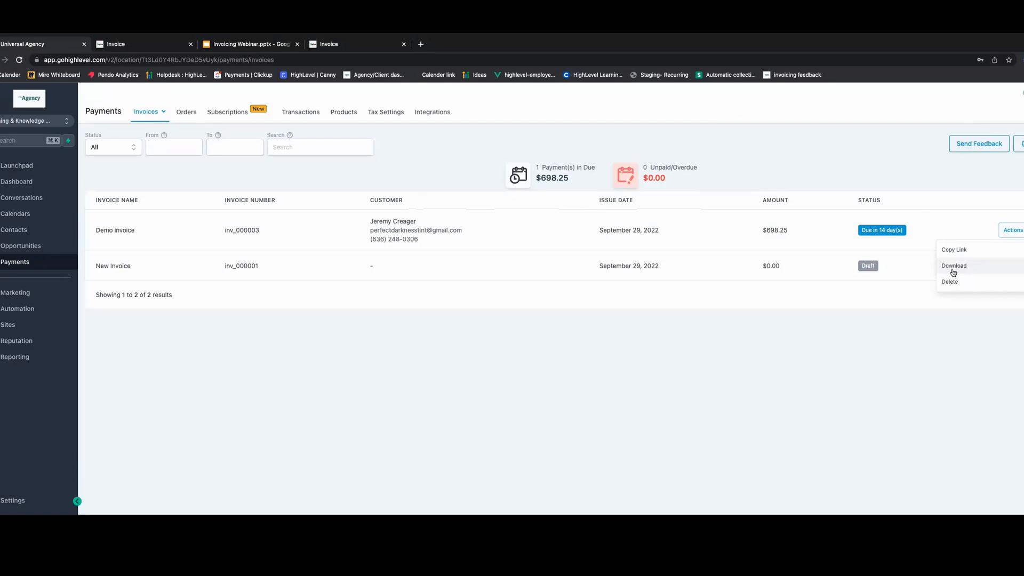
click(707, 331)
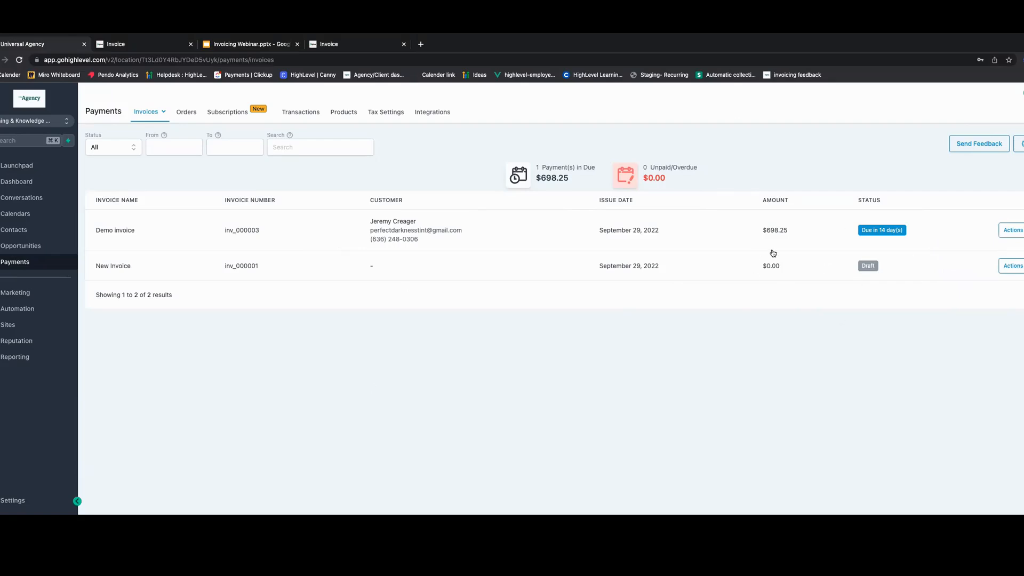
click(1005, 267)
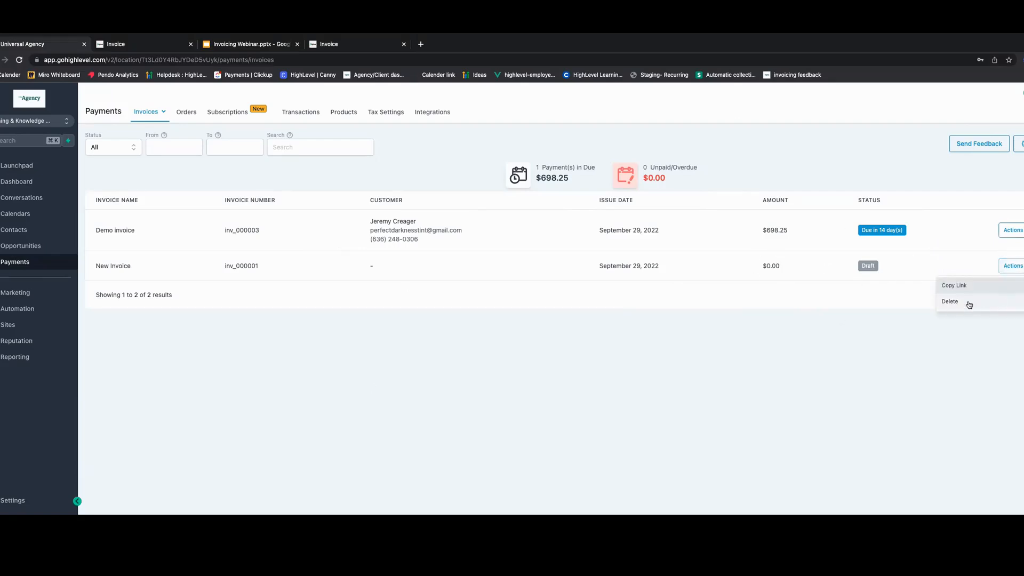
click(637, 334)
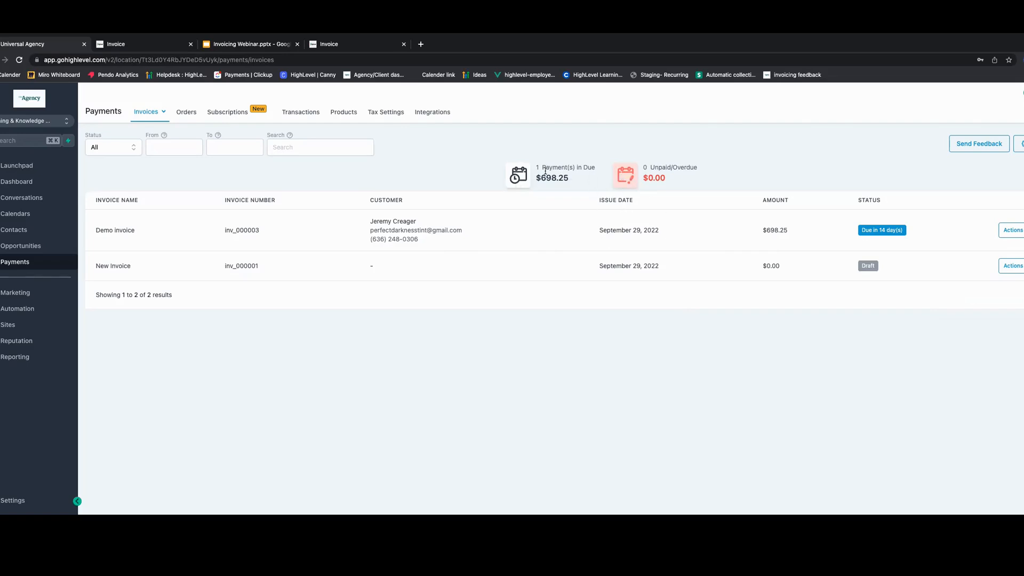
drag(536, 167, 594, 167)
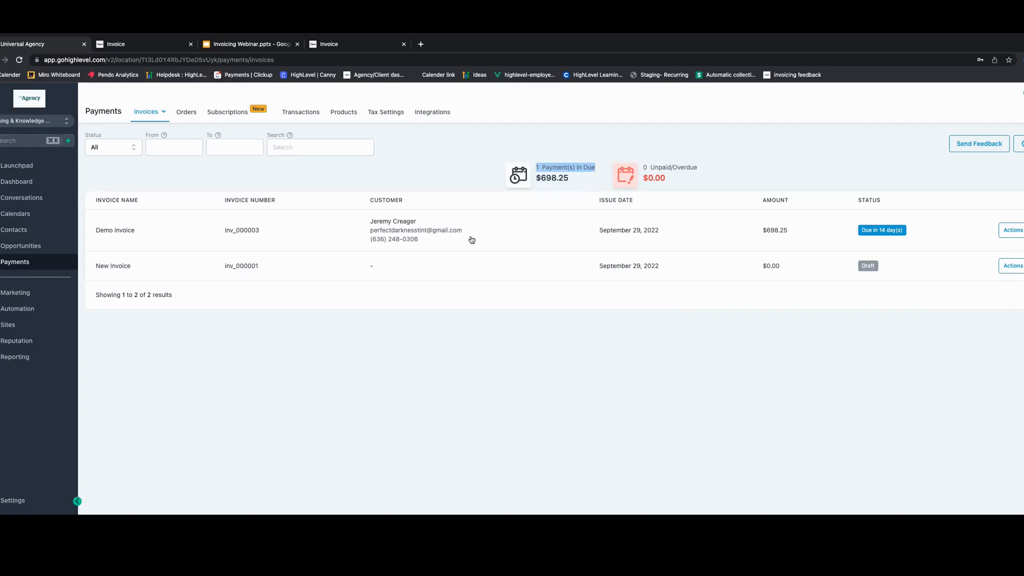
- Open the Demo invoice and start charging a new card for its payment, then cancel the card form
click(471, 243)
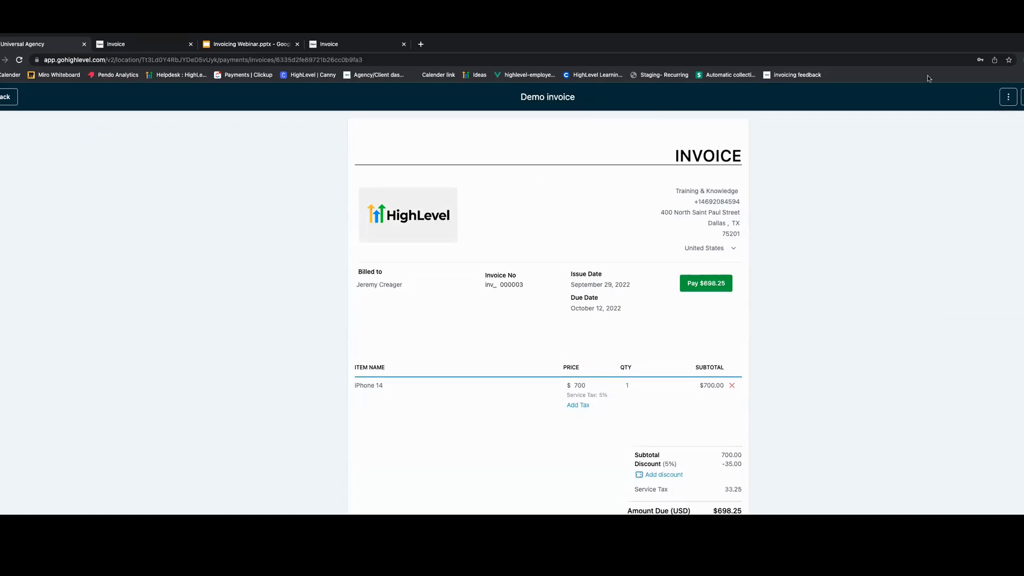
click(1008, 99)
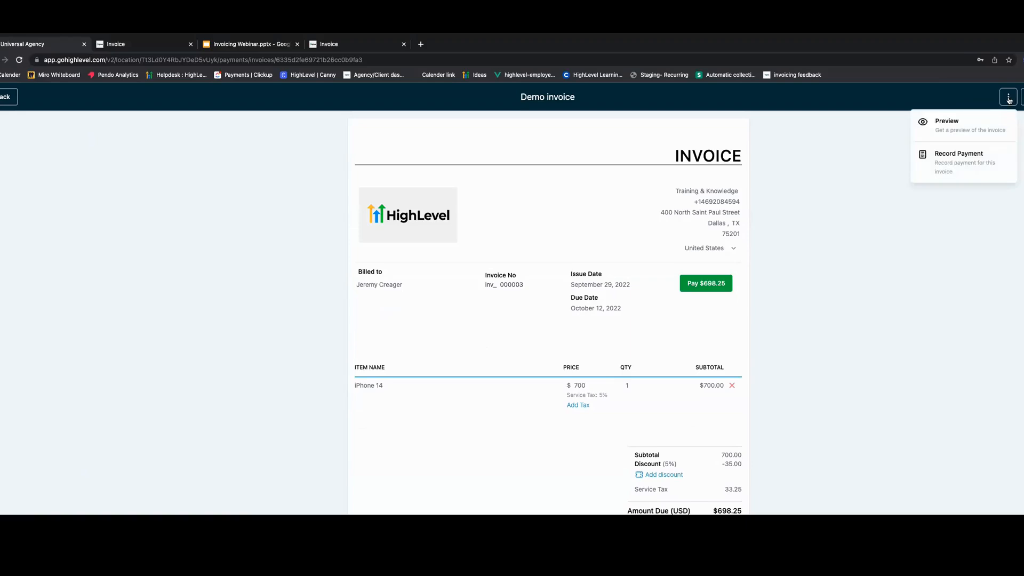
click(955, 166)
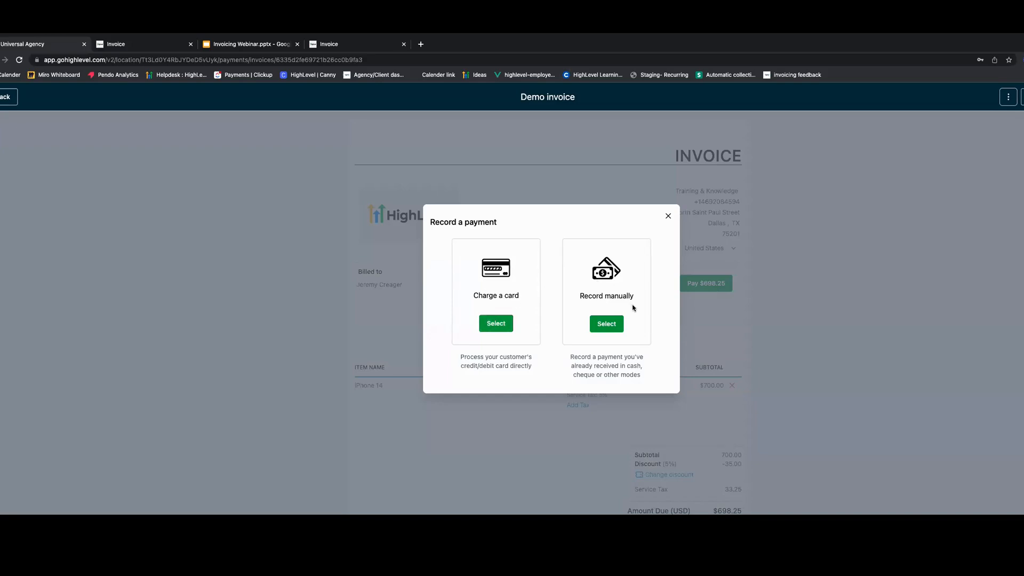
click(496, 325)
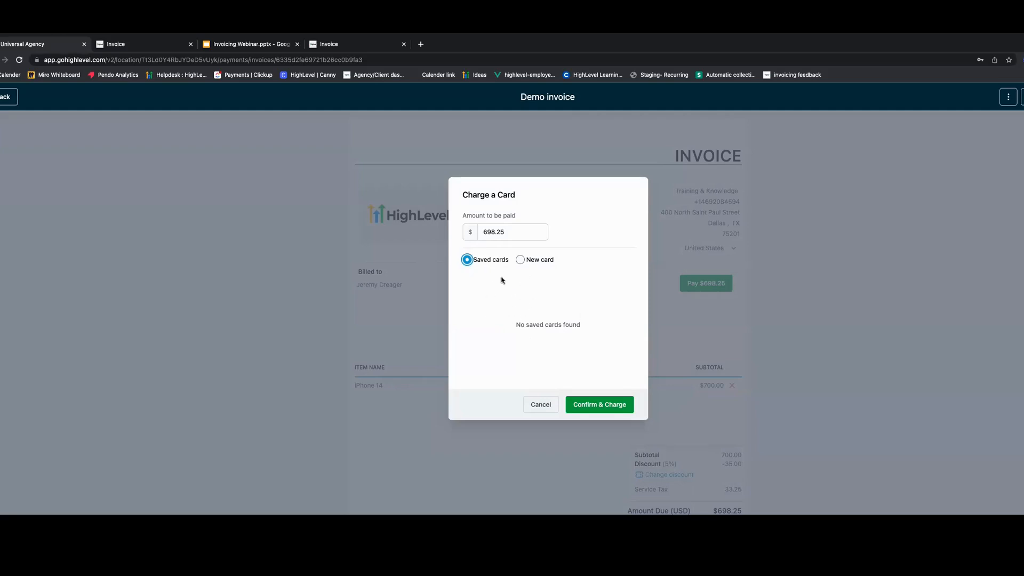
click(530, 263)
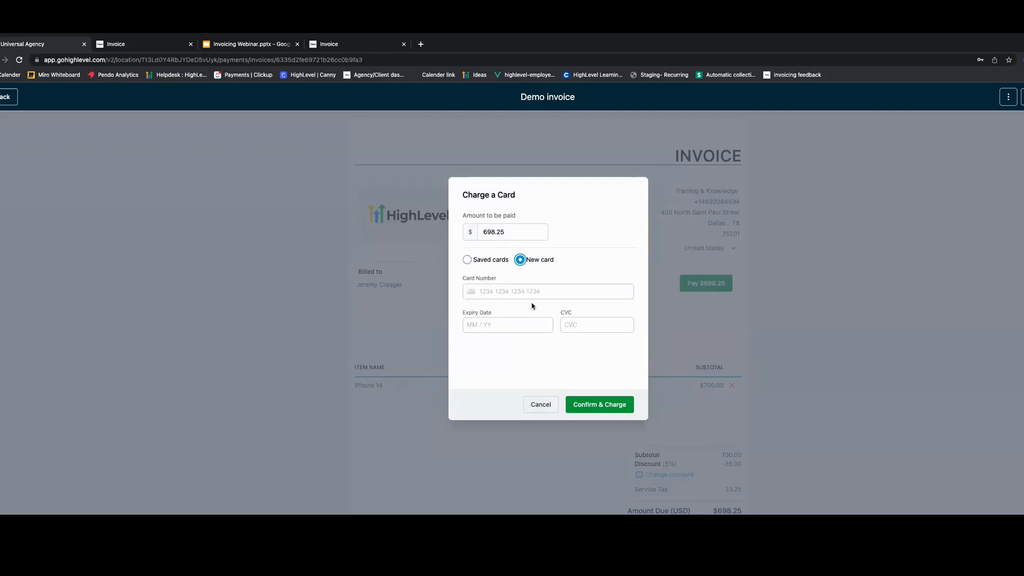
click(542, 407)
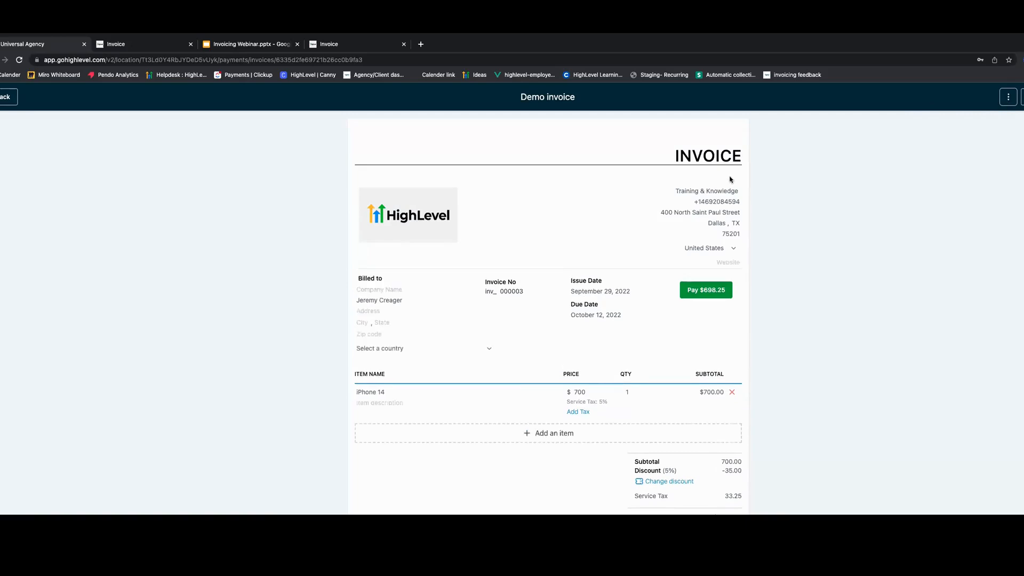
- Record a manual payment for the invoice with Cash as the mode of payment
click(1009, 96)
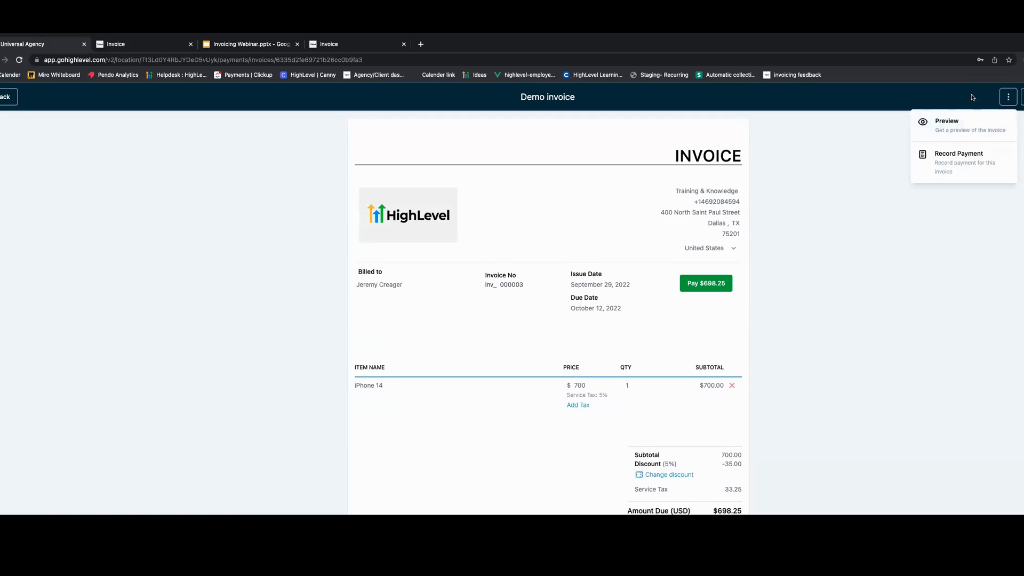
click(967, 162)
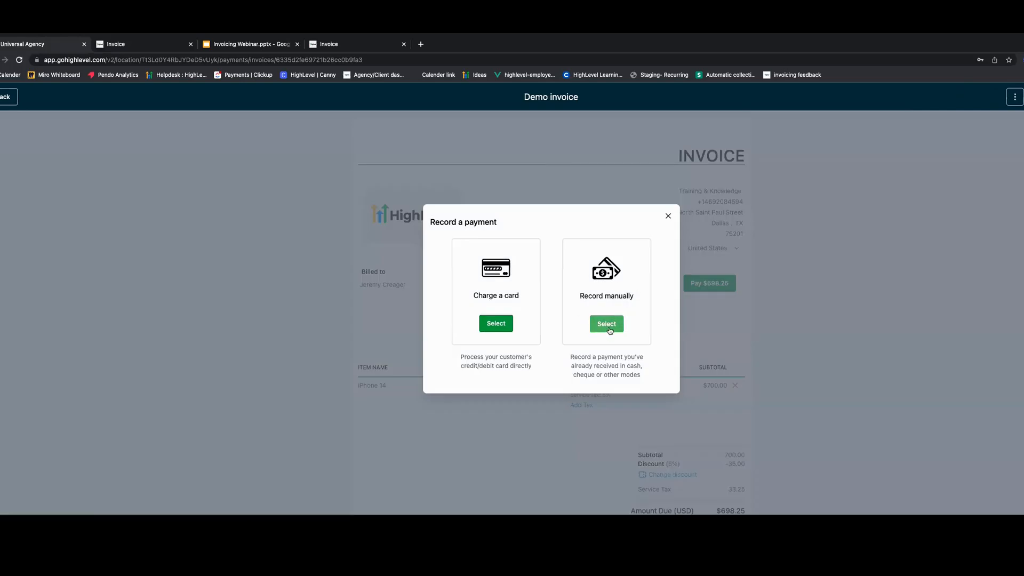
click(609, 327)
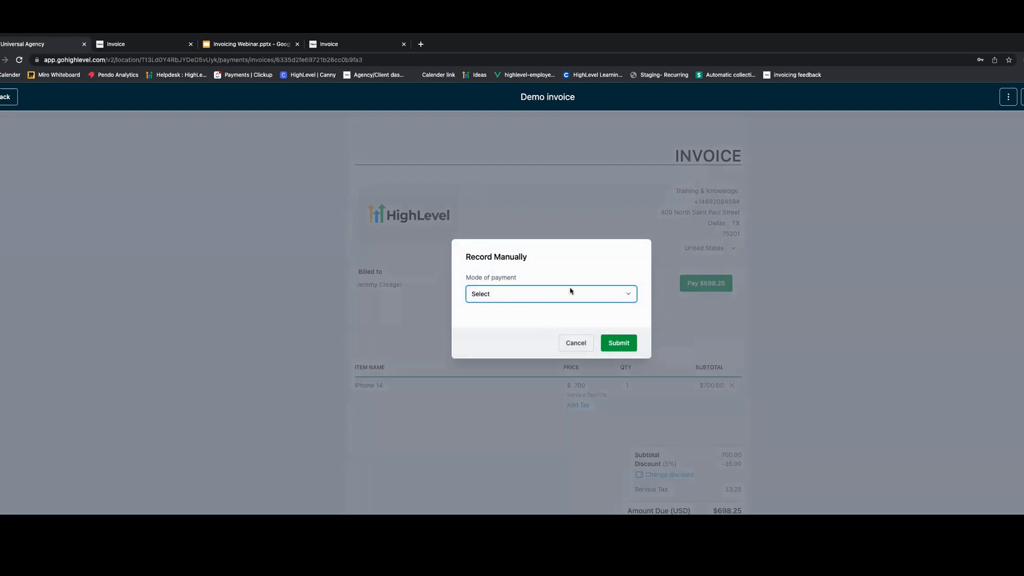
click(506, 295)
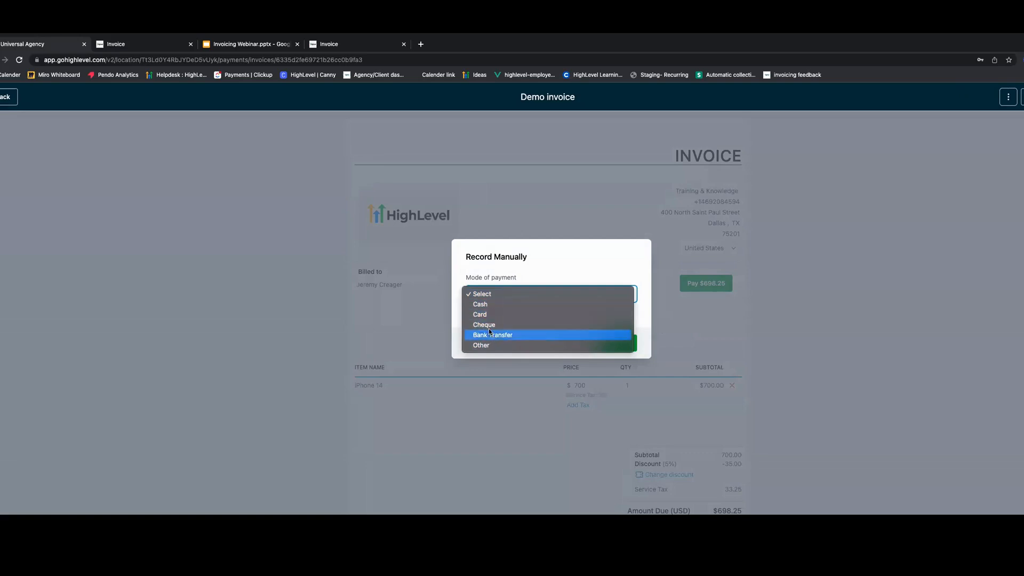
click(485, 304)
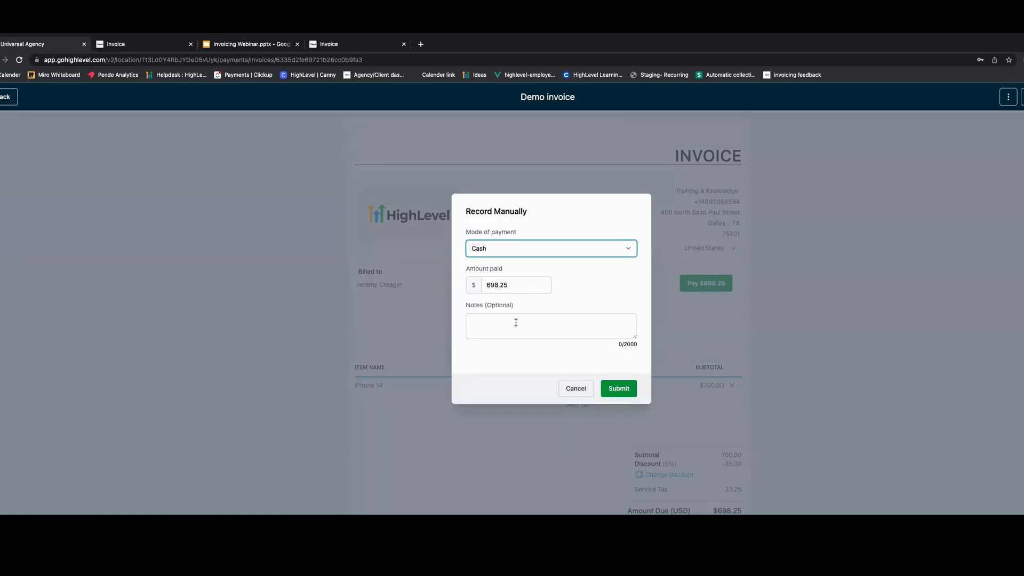
- Add a note that the client paid at my store, submit the payment and close the confirmation
click(488, 320)
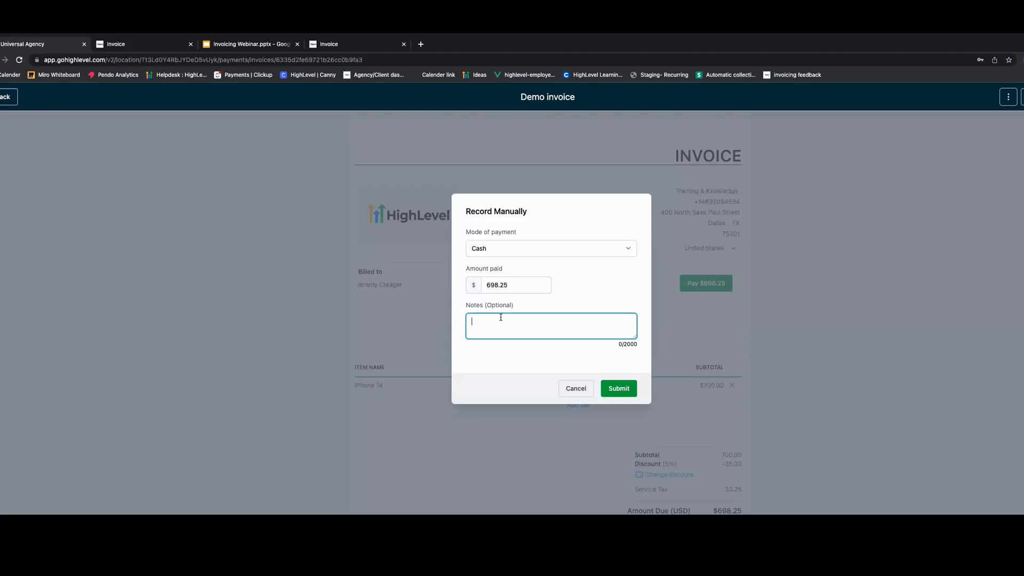
text(jeremy paiud)
key(BackSpace)
key(BackSpace)
text(d at my store)
click(620, 384)
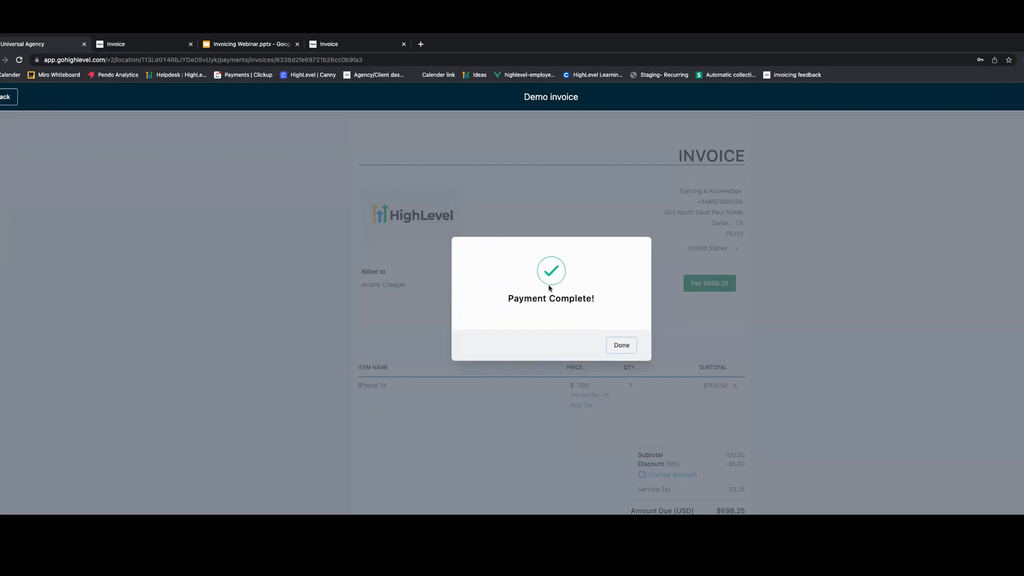
click(619, 347)
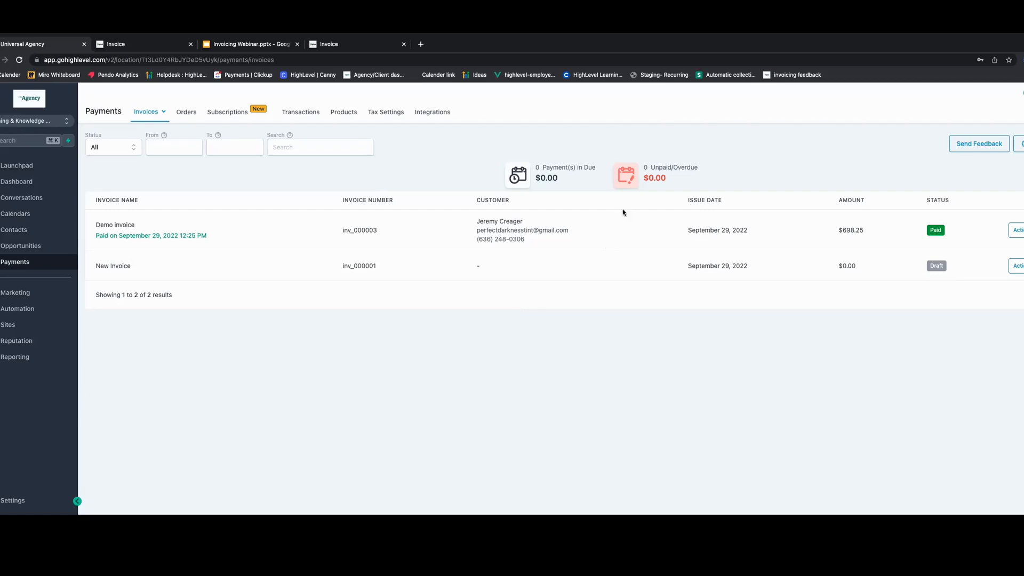
- Create a new recurring invoice template set to repeat Monthly
click(1023, 144)
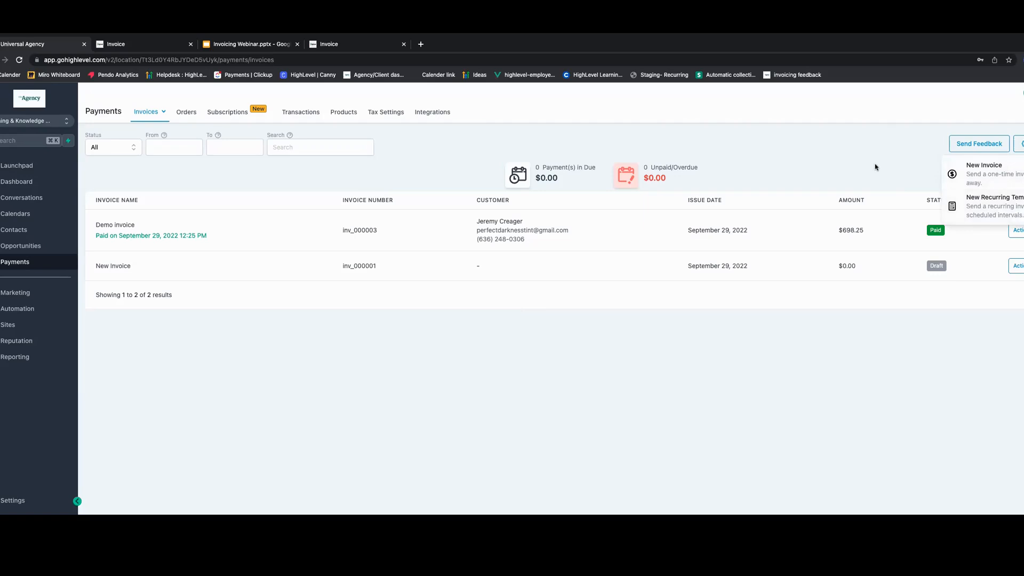
click(1012, 209)
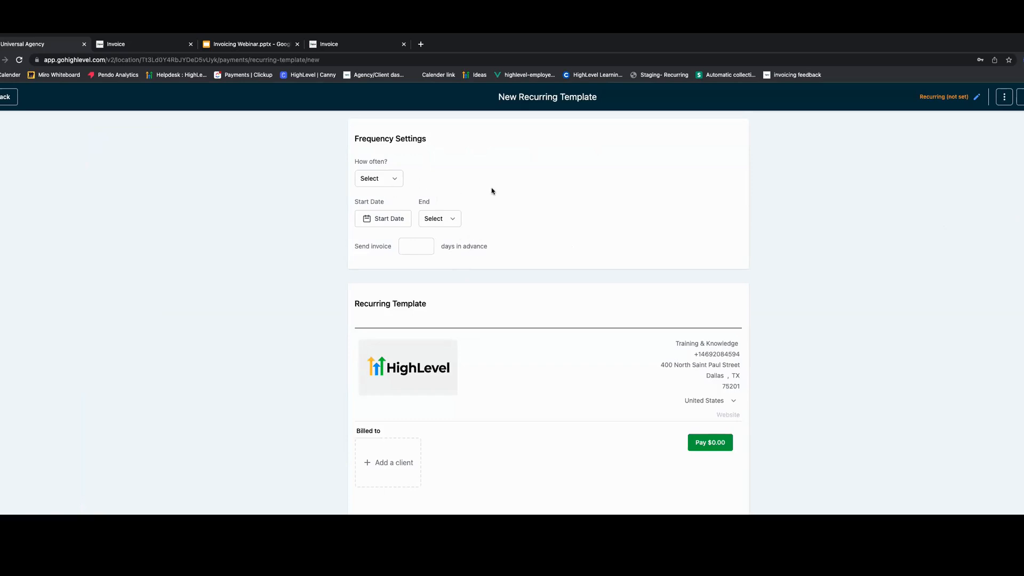
click(397, 178)
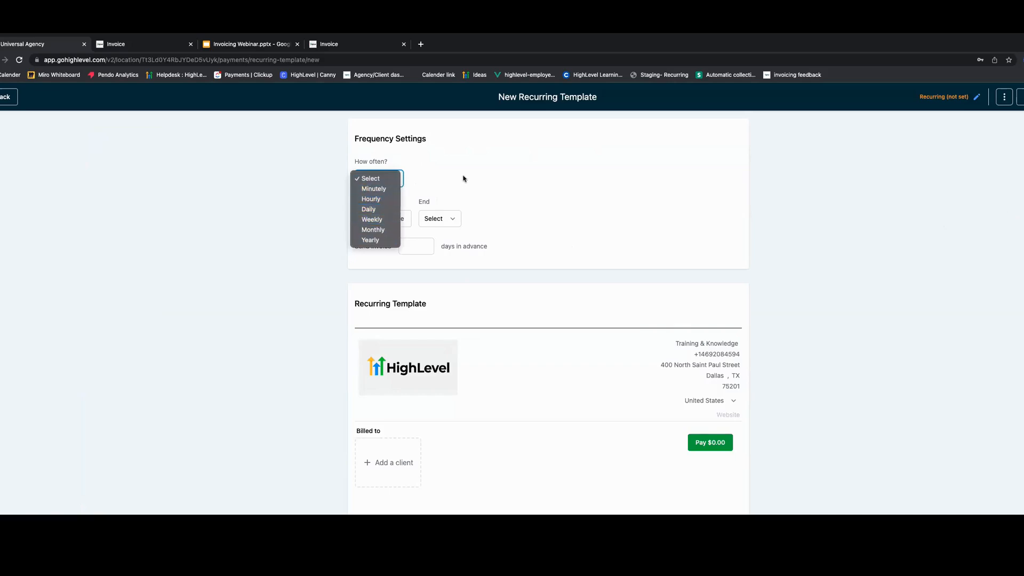
click(383, 234)
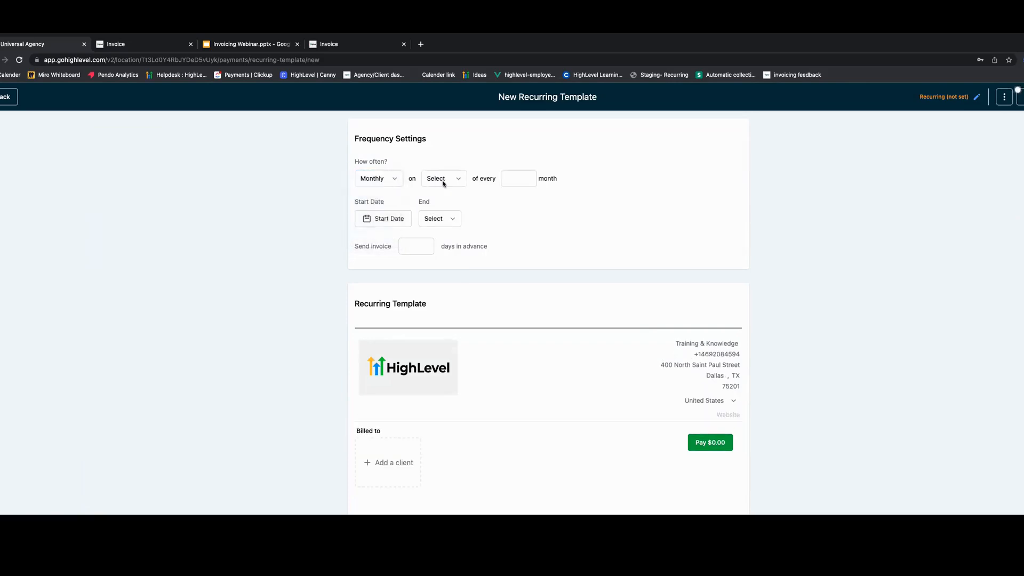
- Schedule the recurrence on the 1st date of every 1 month
click(459, 180)
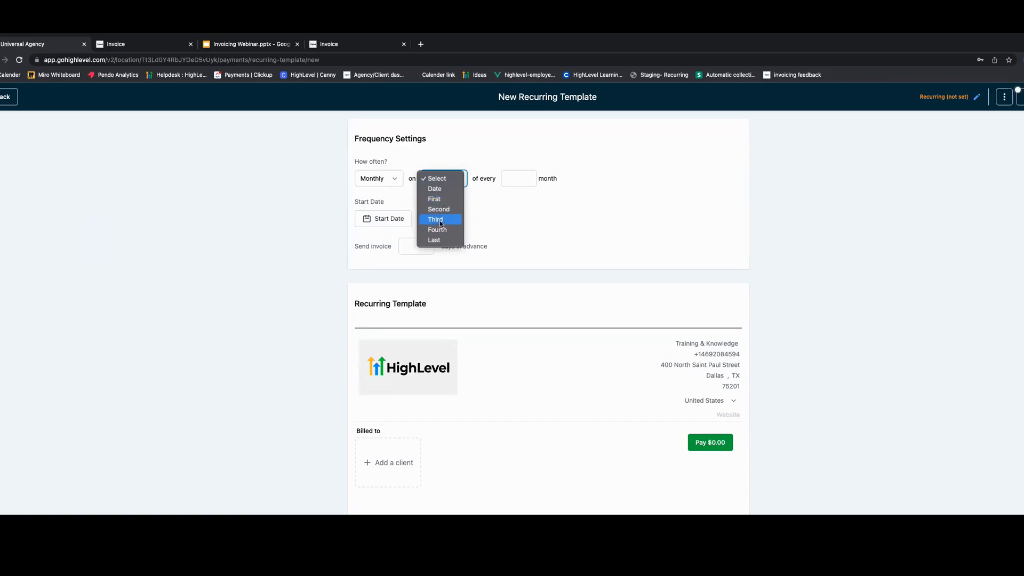
click(435, 199)
click(502, 183)
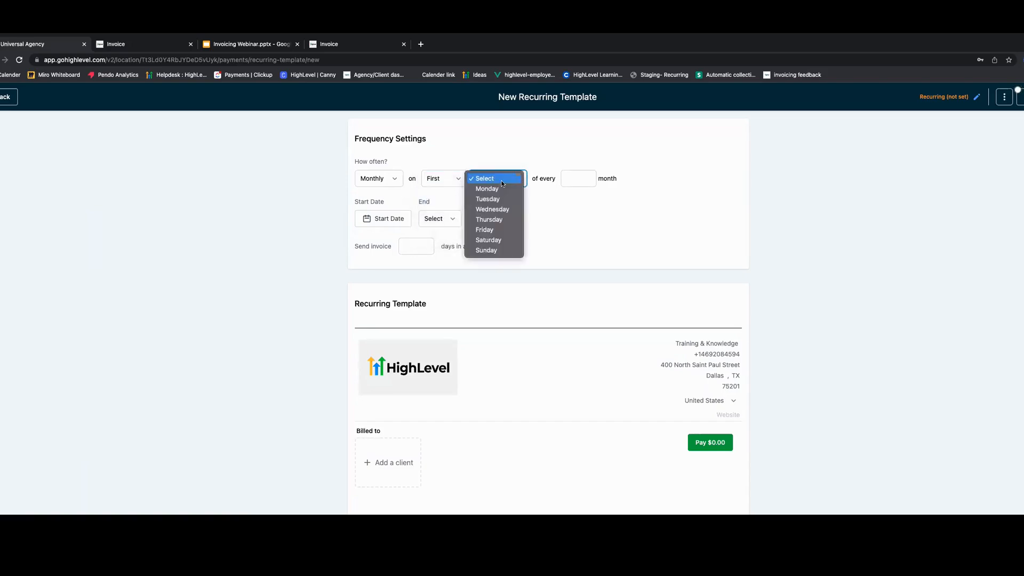
click(496, 189)
click(587, 179)
click(588, 176)
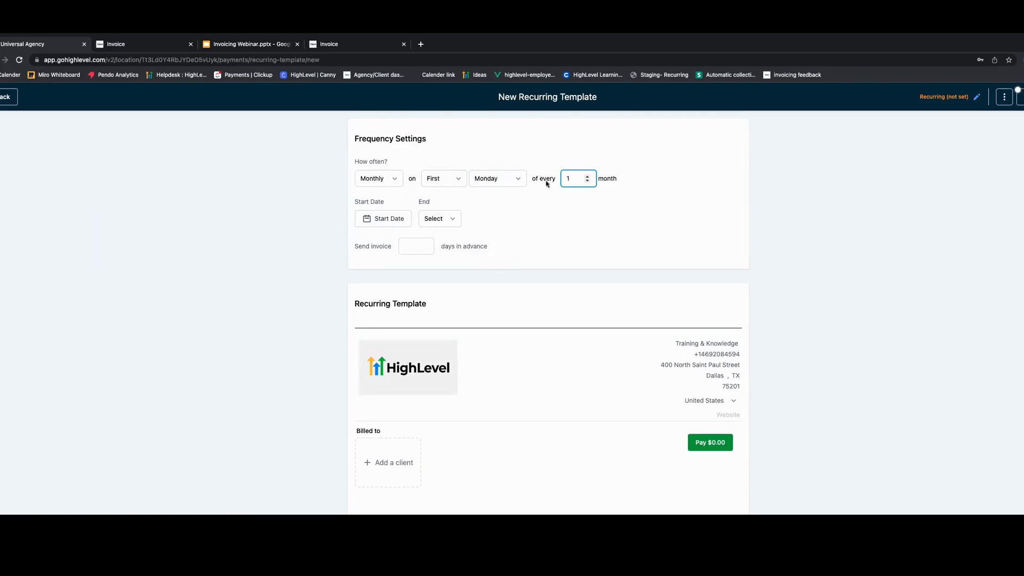
click(459, 179)
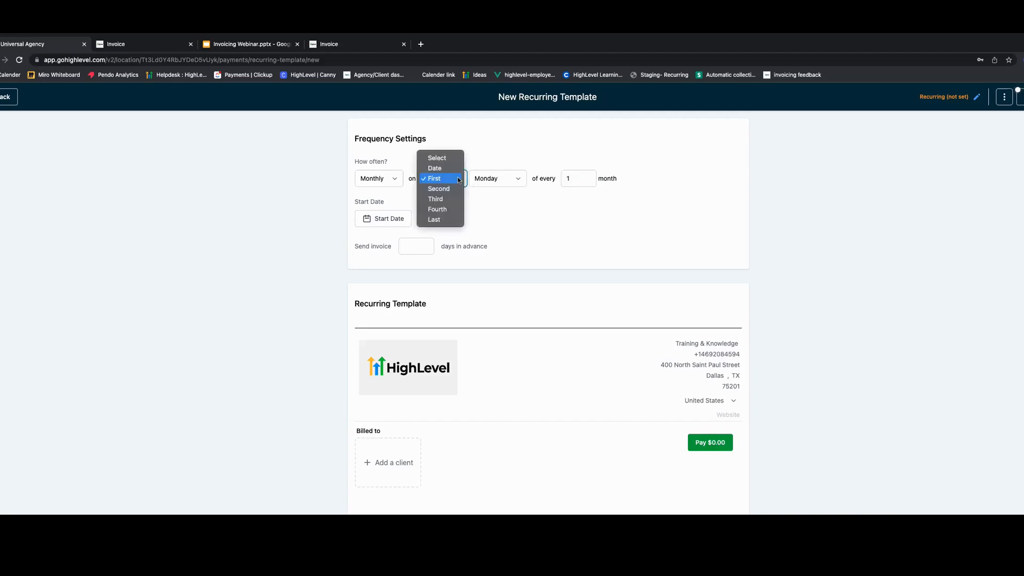
key(Return)
click(488, 178)
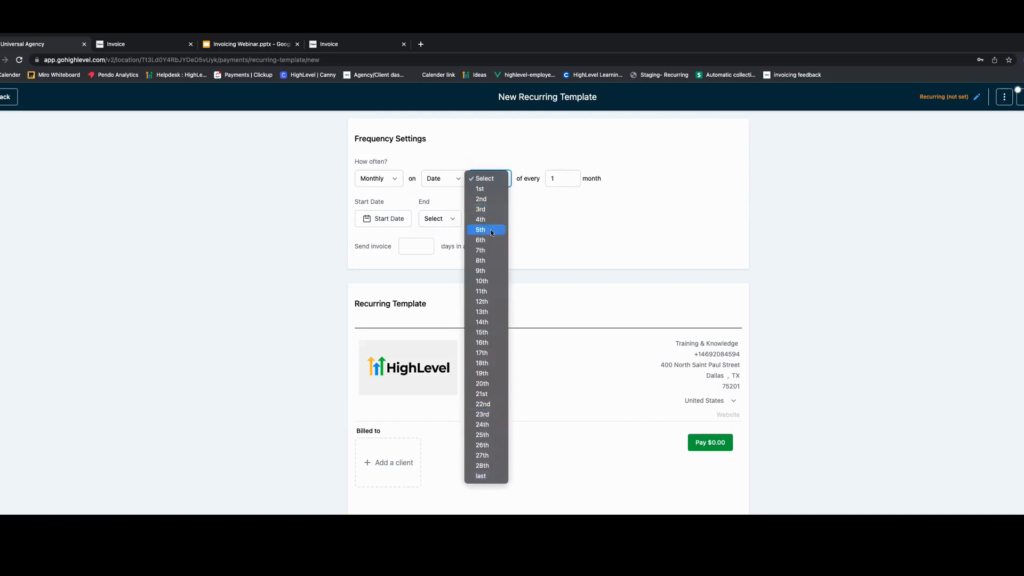
click(483, 190)
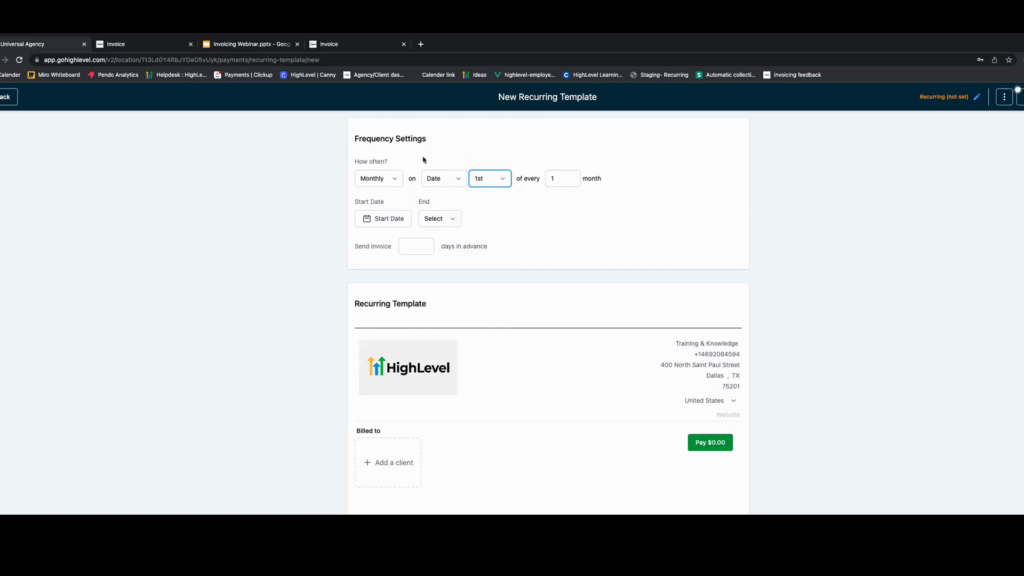
click(559, 200)
- Set the recurring template's start date to September 29, 2022
click(378, 222)
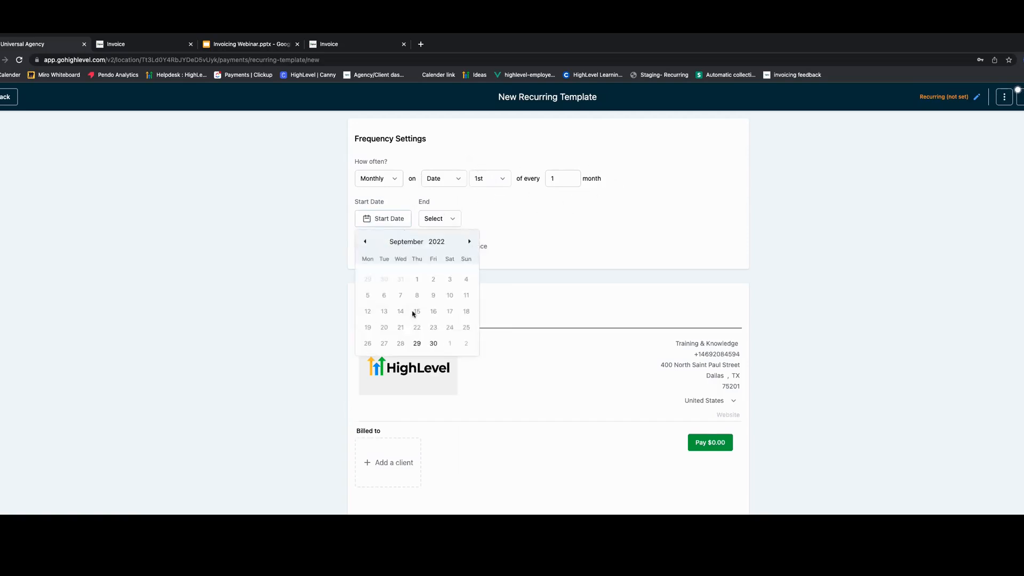
click(415, 346)
click(416, 345)
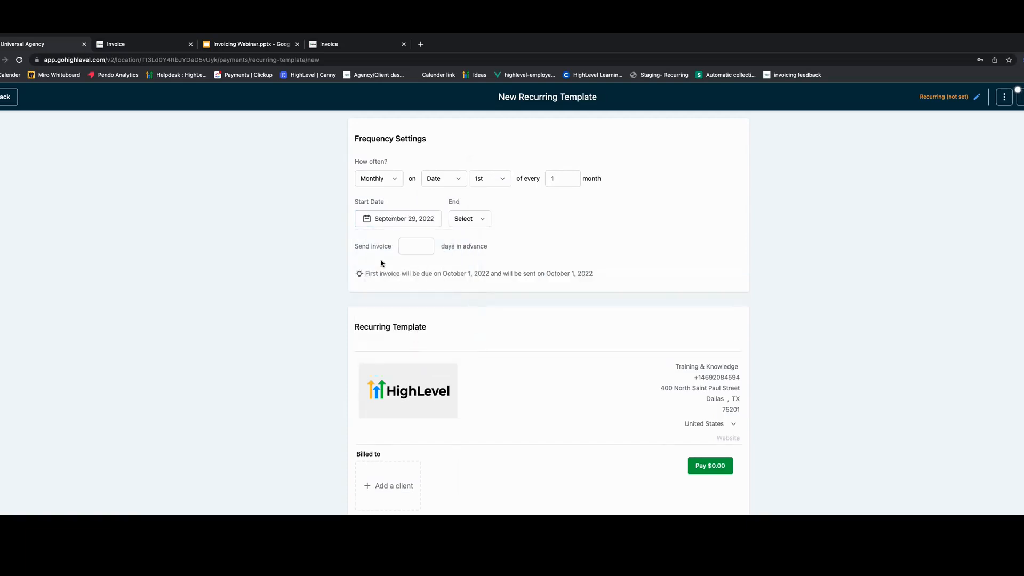
click(402, 224)
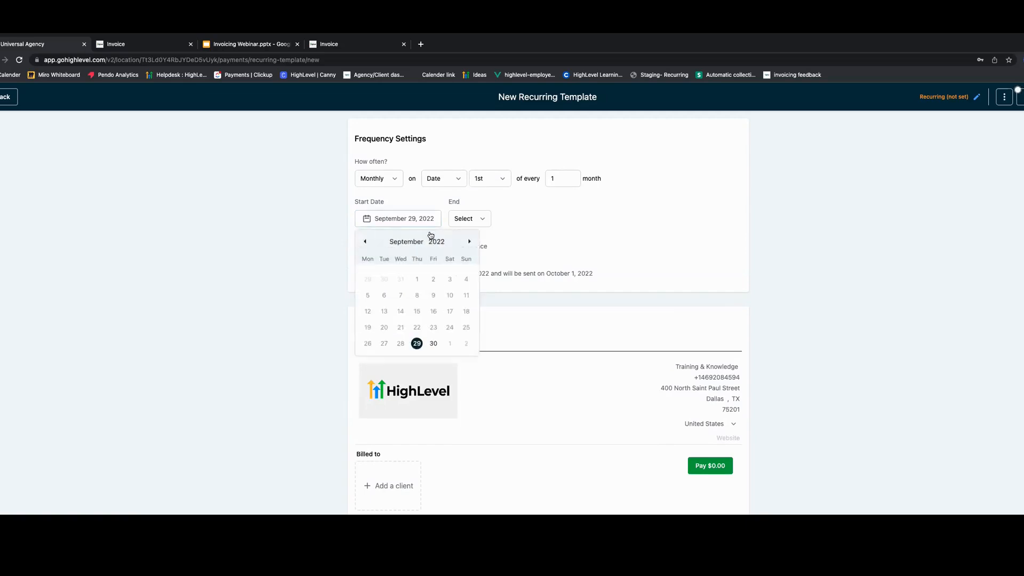
click(523, 220)
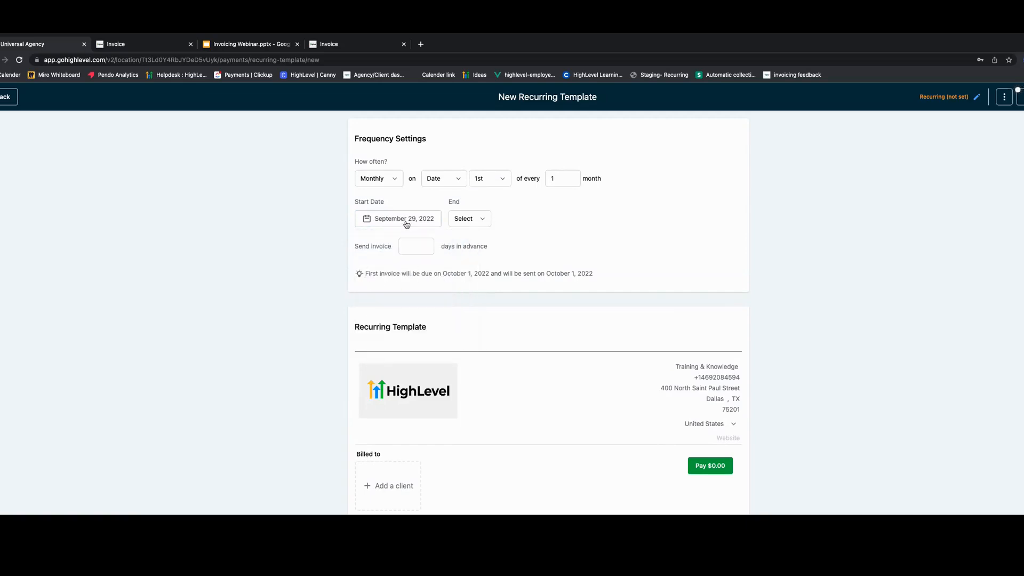
- Set the recurrence to end by December 31, 2022
click(477, 220)
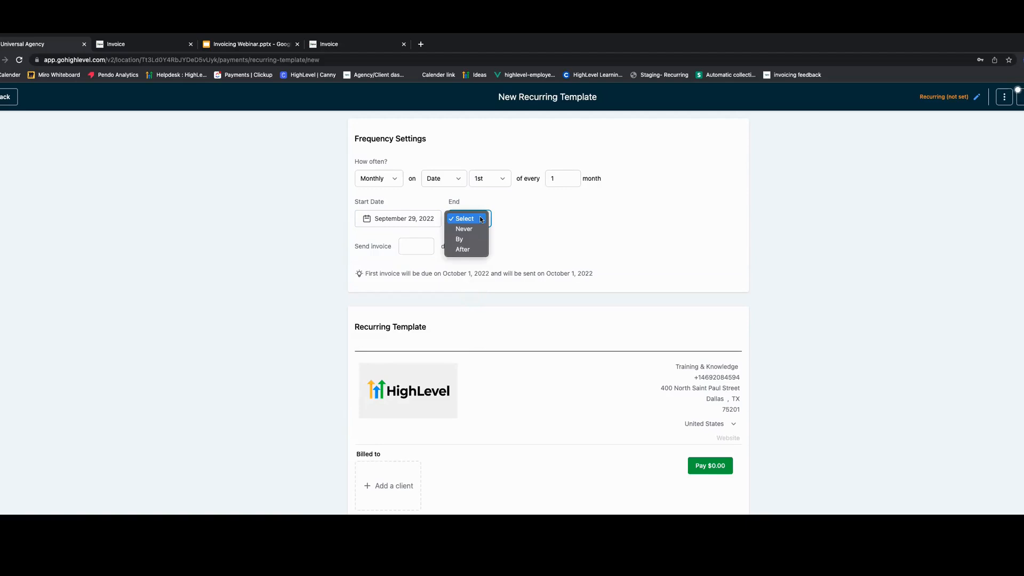
click(478, 228)
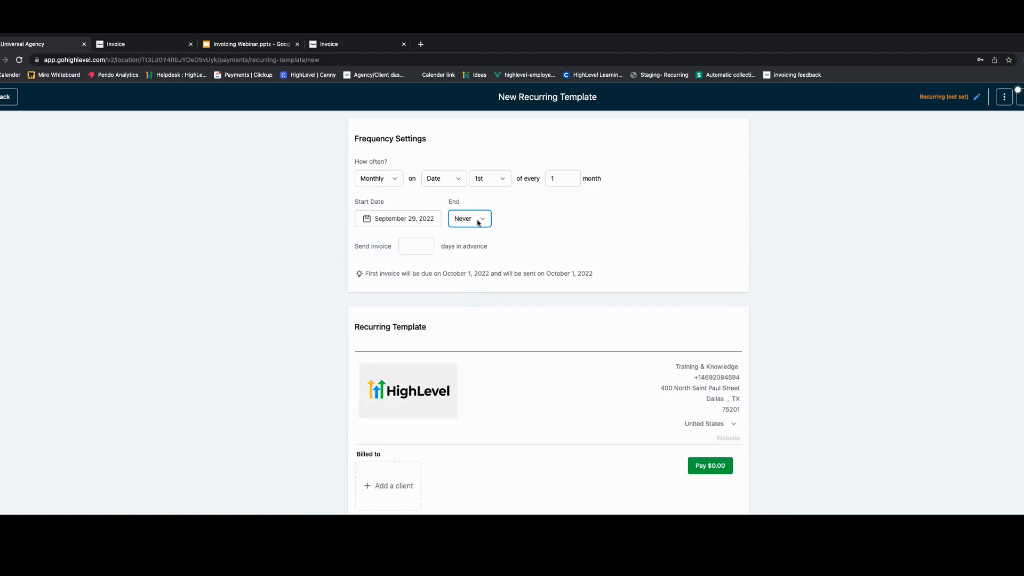
click(483, 221)
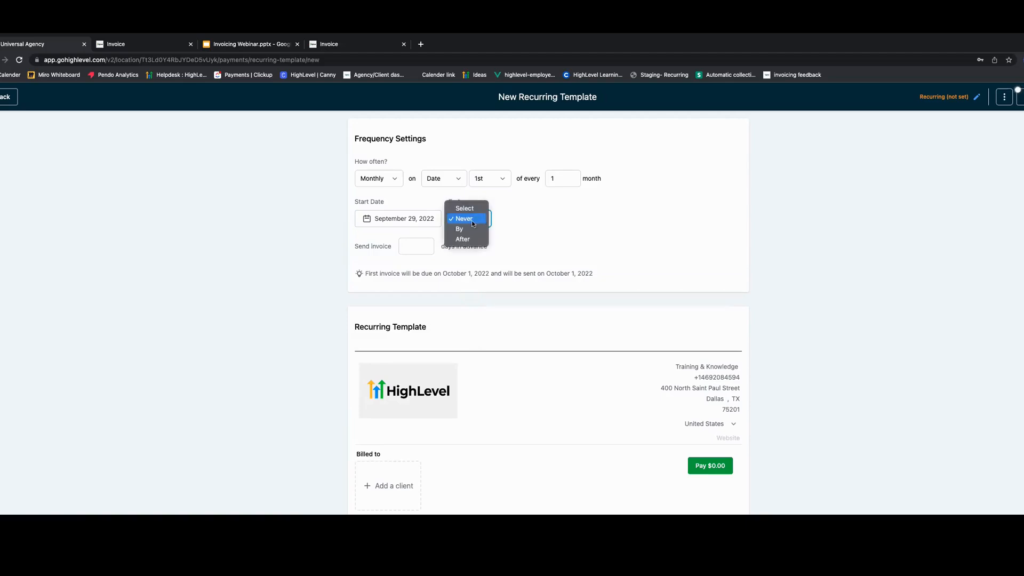
click(462, 229)
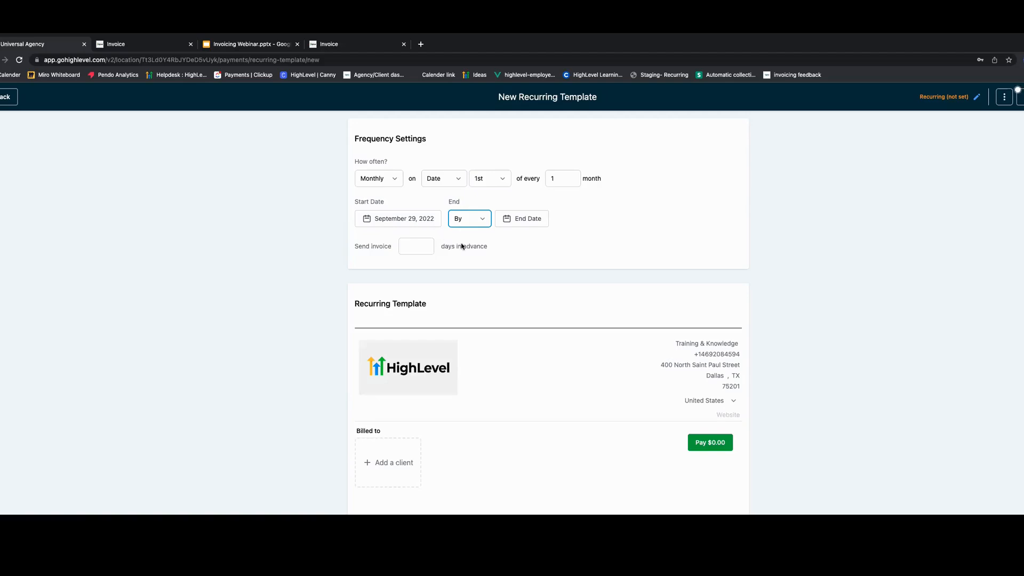
click(508, 219)
click(610, 243)
click(610, 243)
click(610, 243)
click(590, 343)
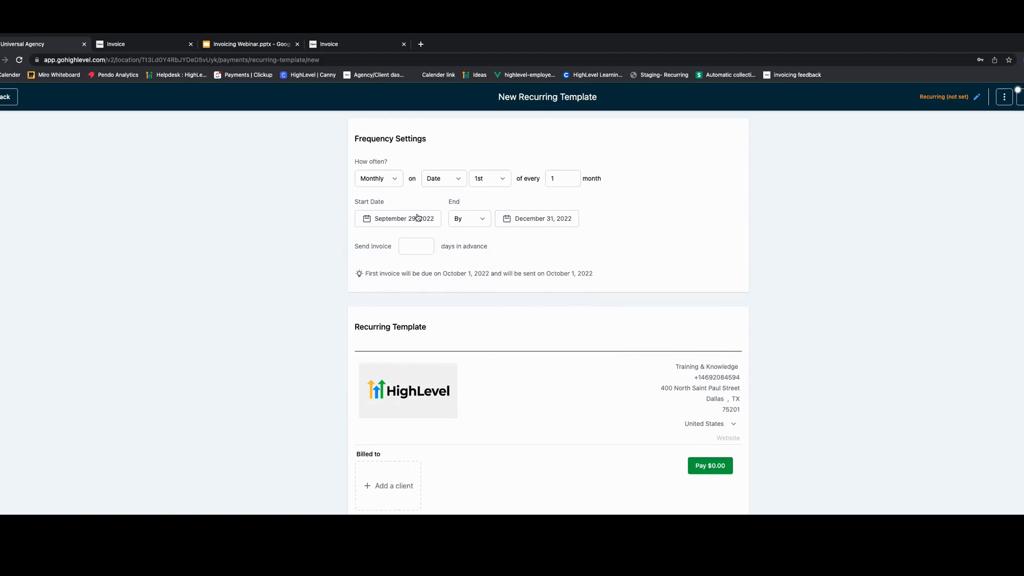
- Set the invoice to be sent 1 day in advance
drag(365, 274, 442, 276)
click(467, 278)
drag(504, 273, 594, 273)
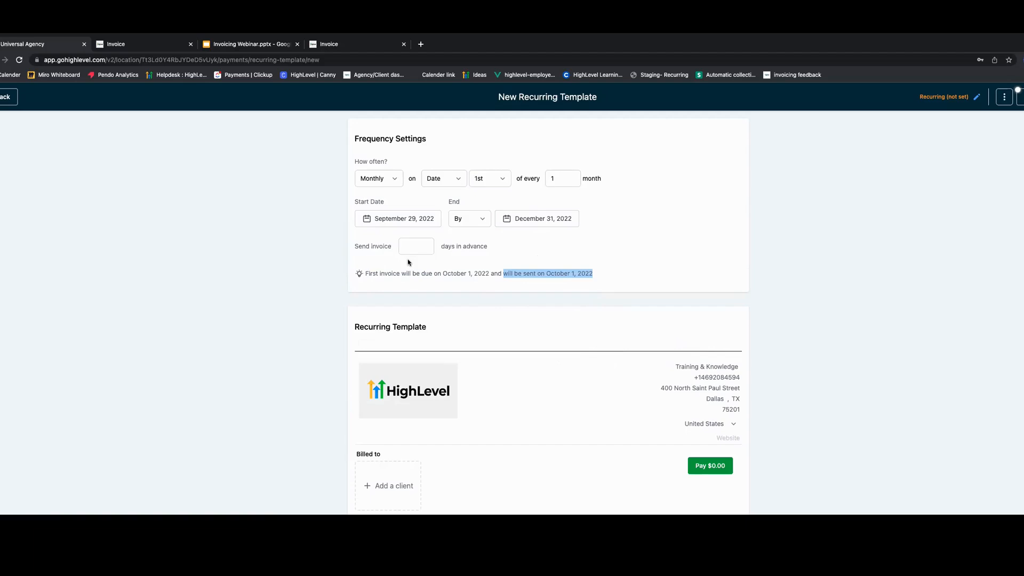
click(425, 246)
click(427, 246)
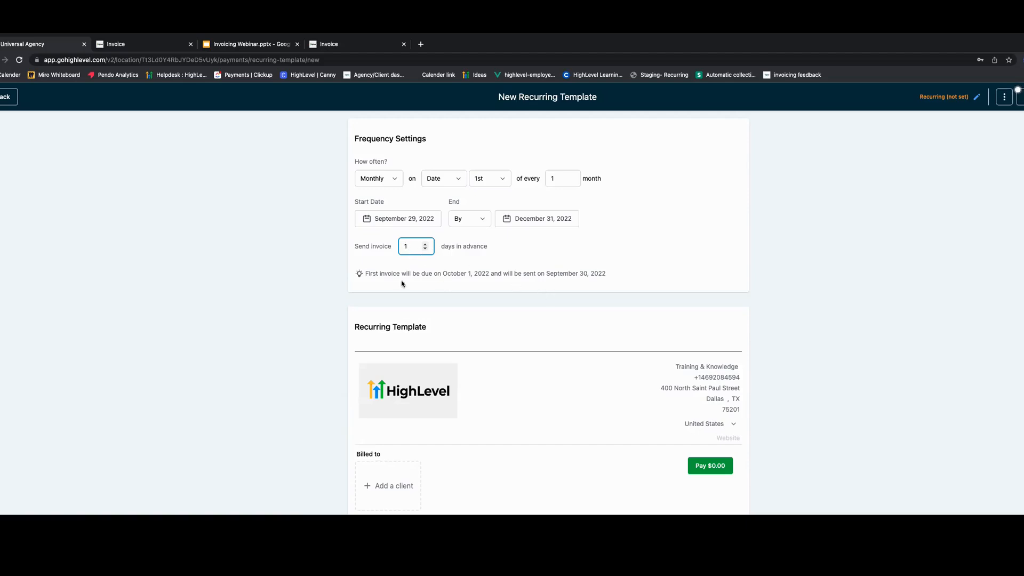
- Review the first-invoice send date note and the template's default notes and terms text
drag(376, 273, 599, 273)
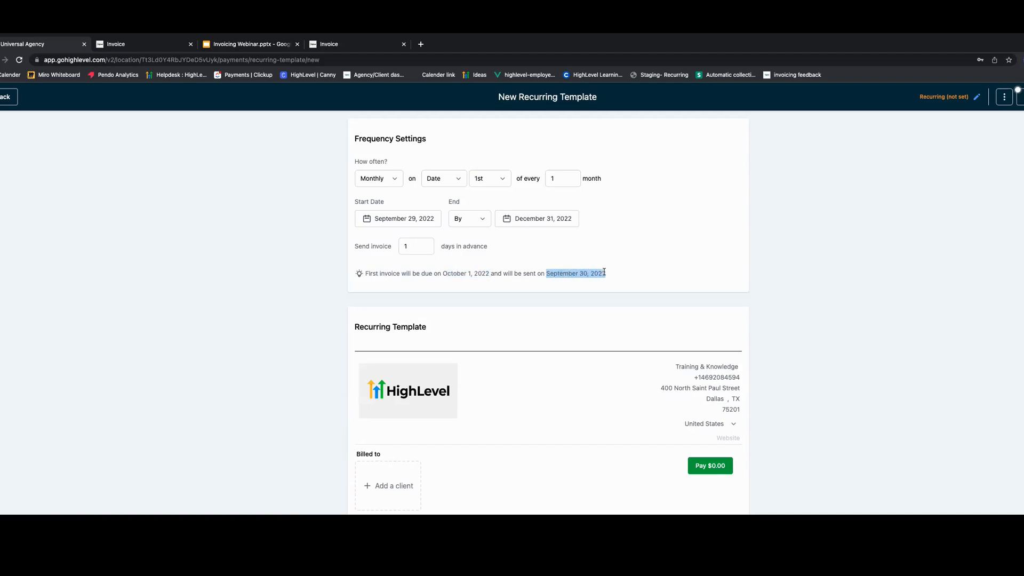
click(626, 273)
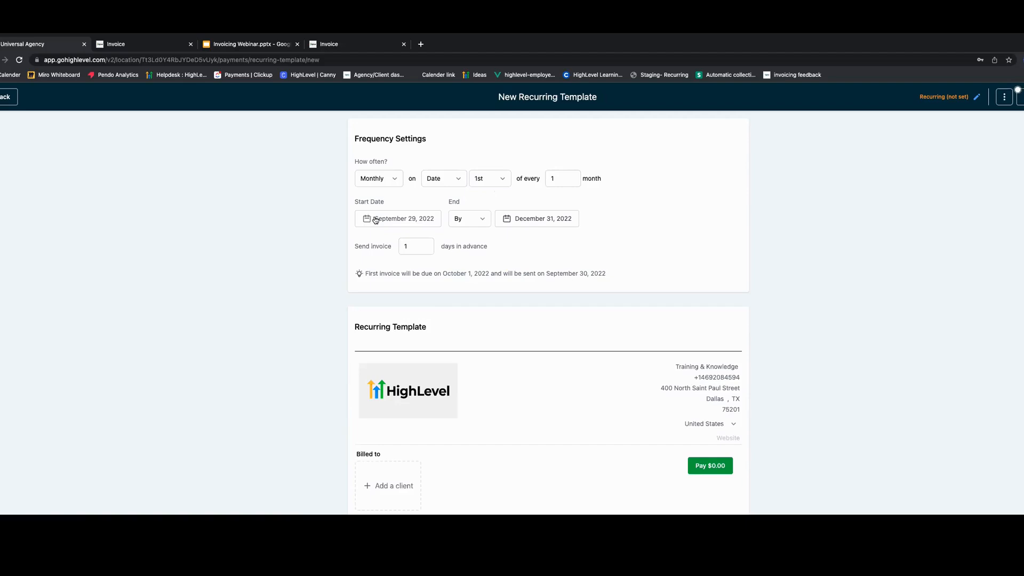
scroll(465, 286, down, 1)
scroll(476, 304, down, 5)
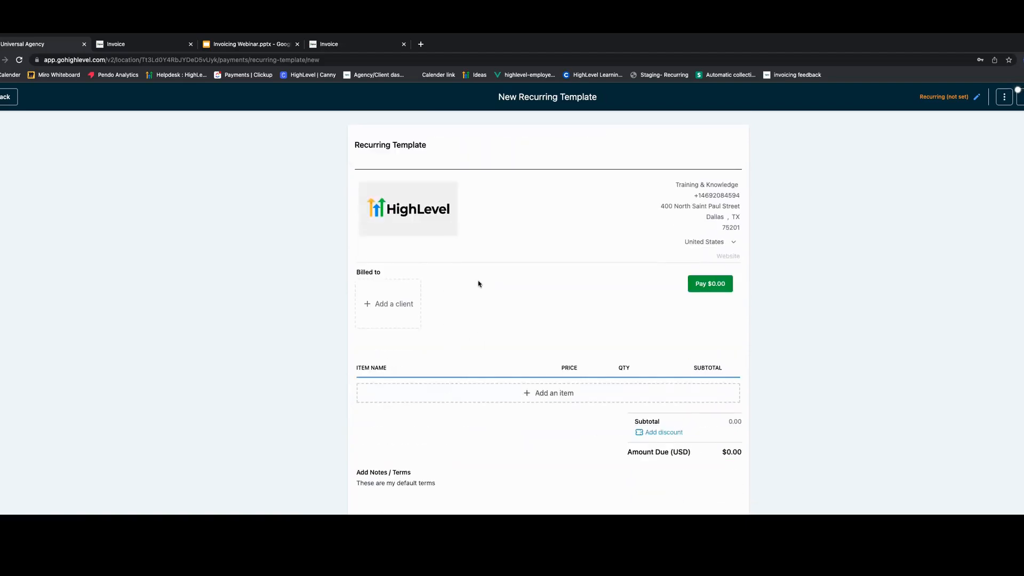
scroll(464, 275, down, 2)
drag(356, 427, 437, 428)
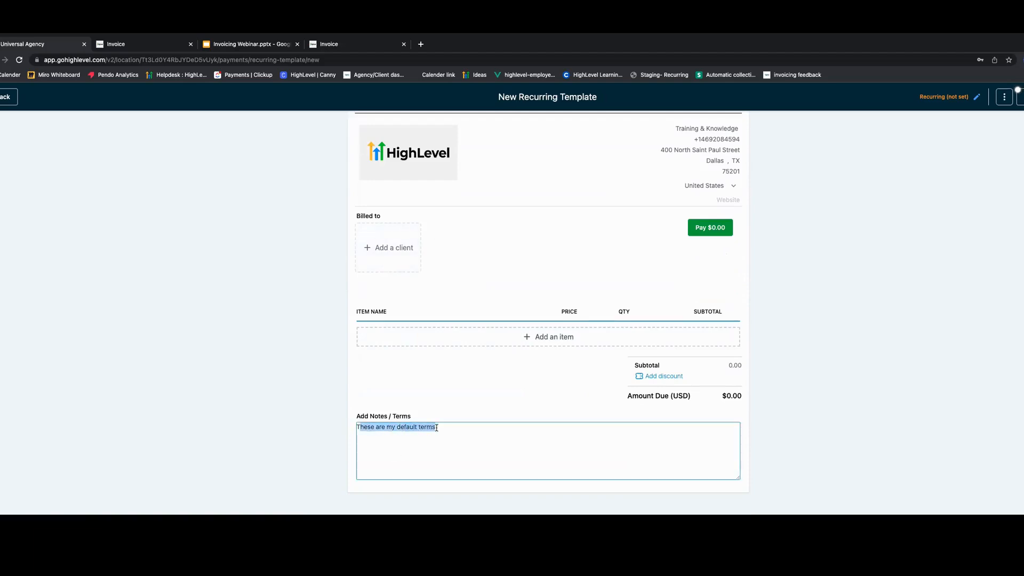
click(425, 384)
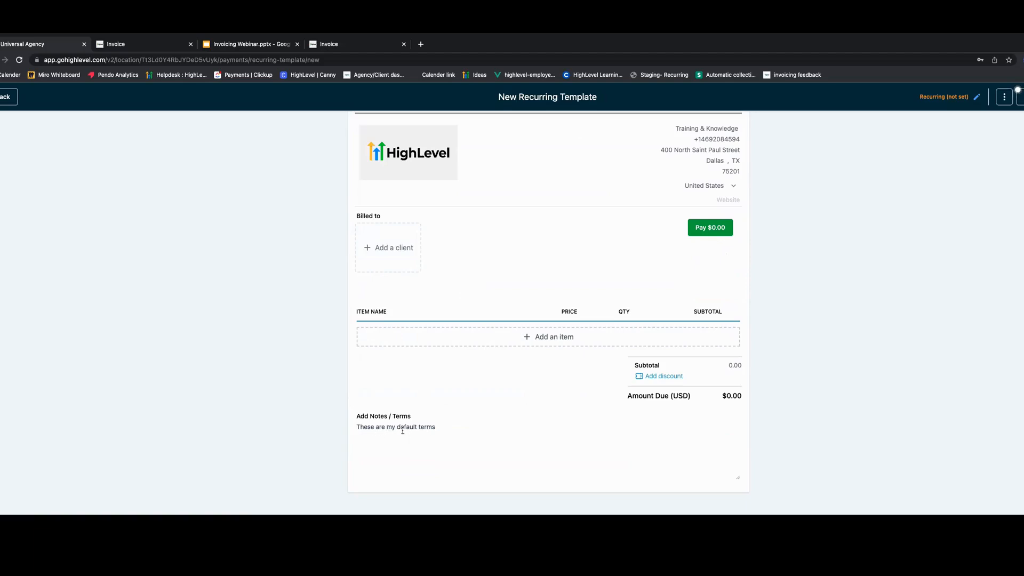
- Bill the recurring template to the first client in the client list
scroll(418, 386, up, 1)
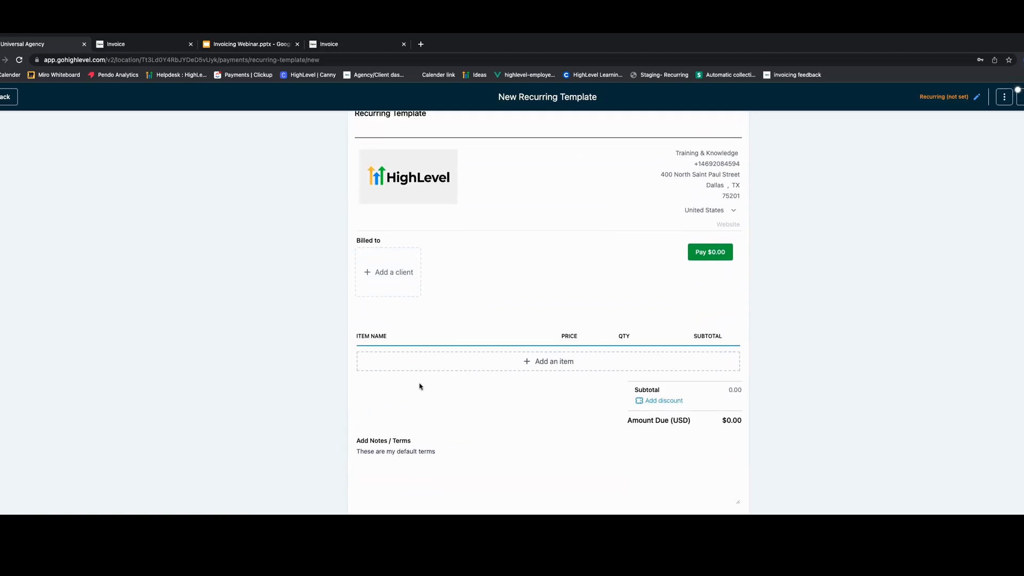
click(398, 265)
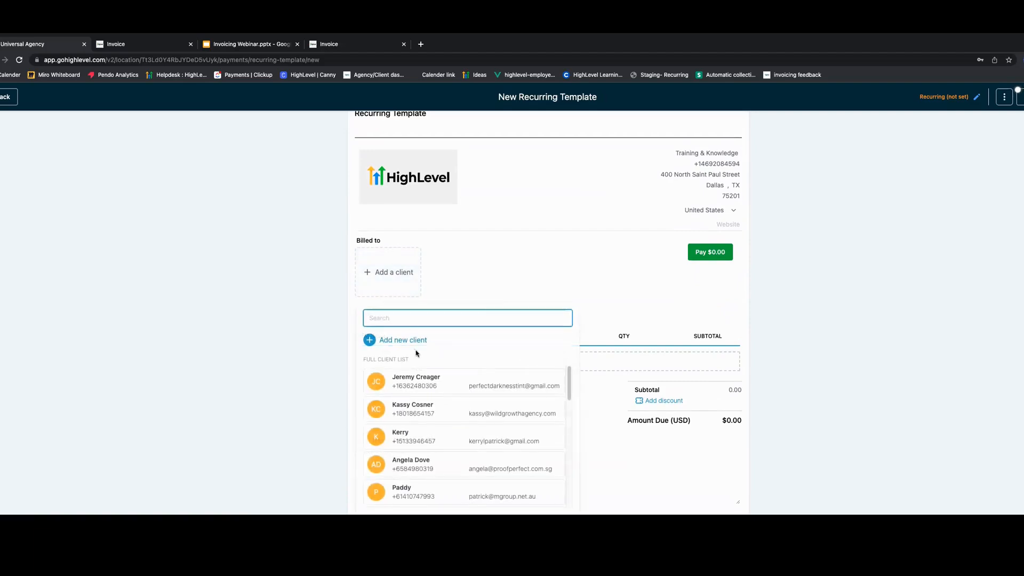
click(427, 380)
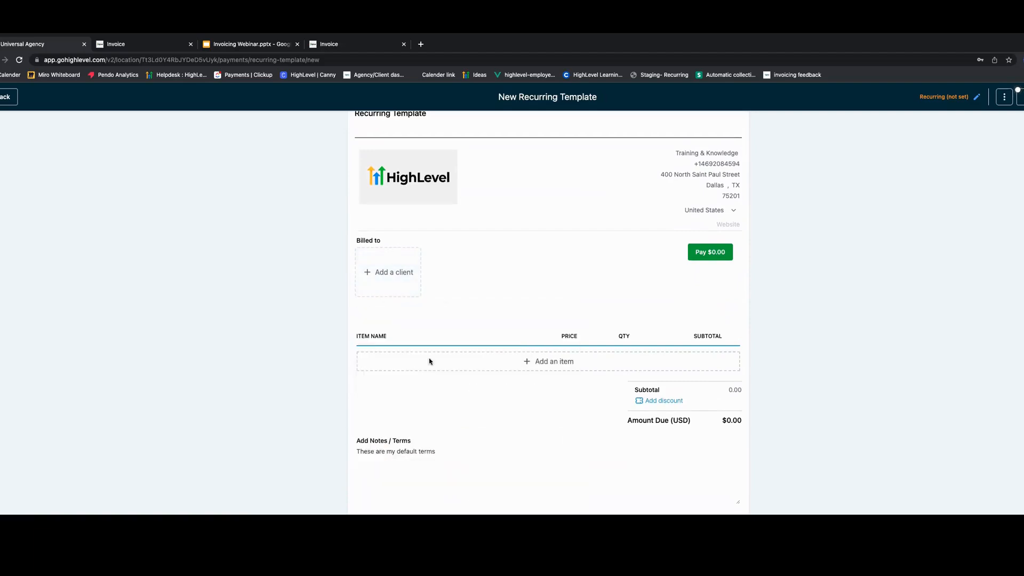
- Add a Tree pruning line item to the template using its Monthly price
click(539, 365)
scroll(506, 267, down, 2)
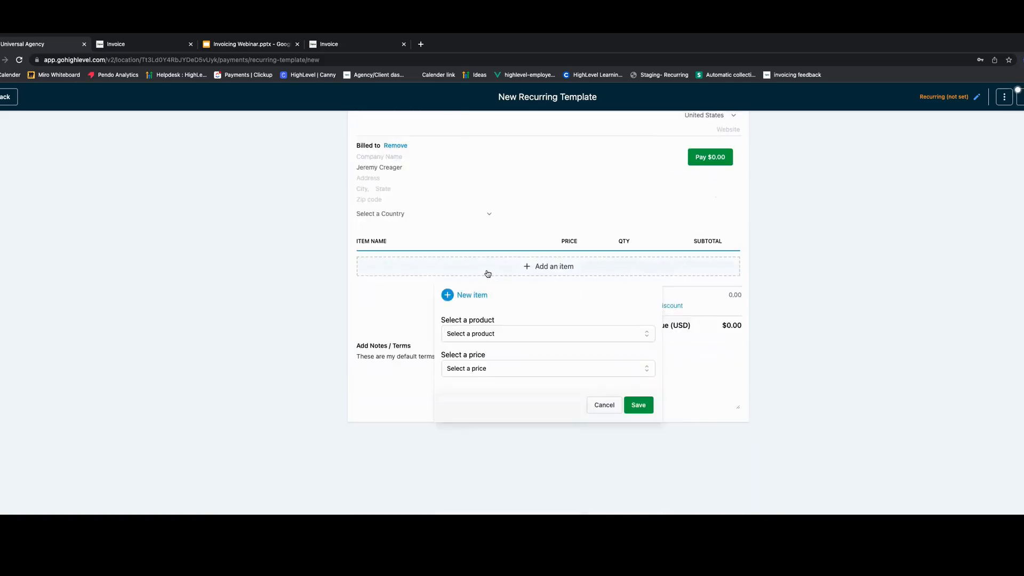
click(491, 336)
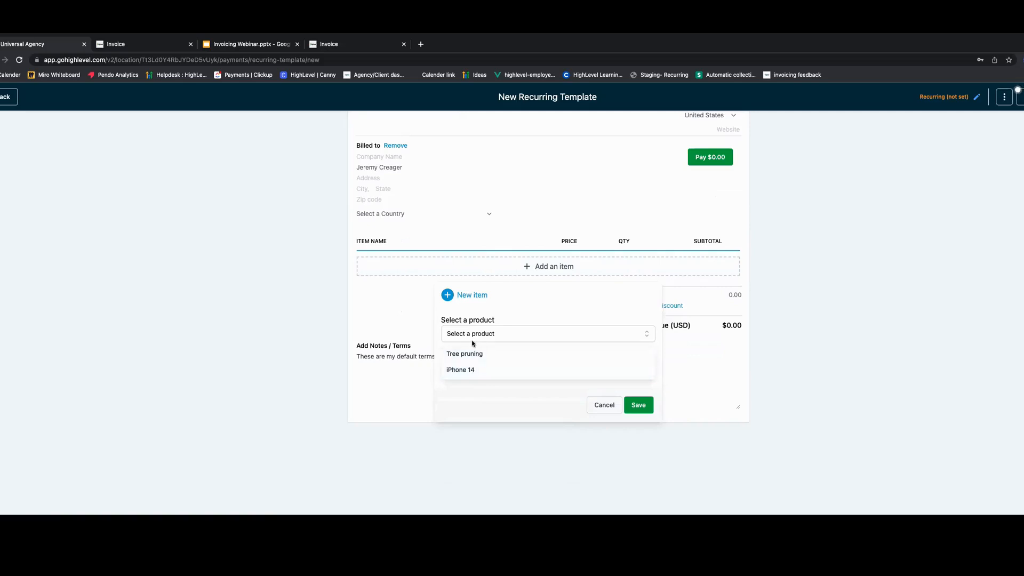
click(472, 355)
click(462, 372)
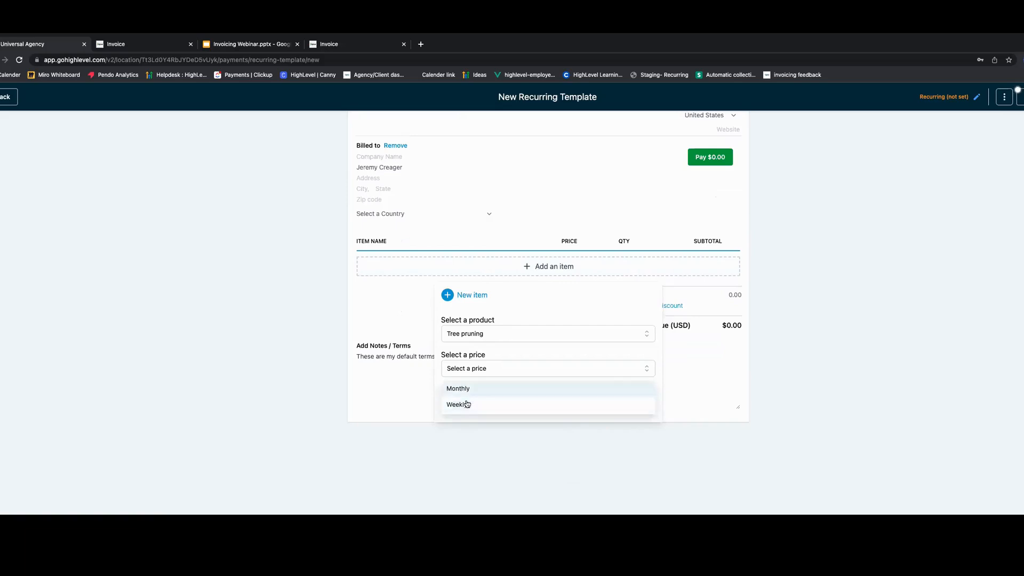
click(472, 392)
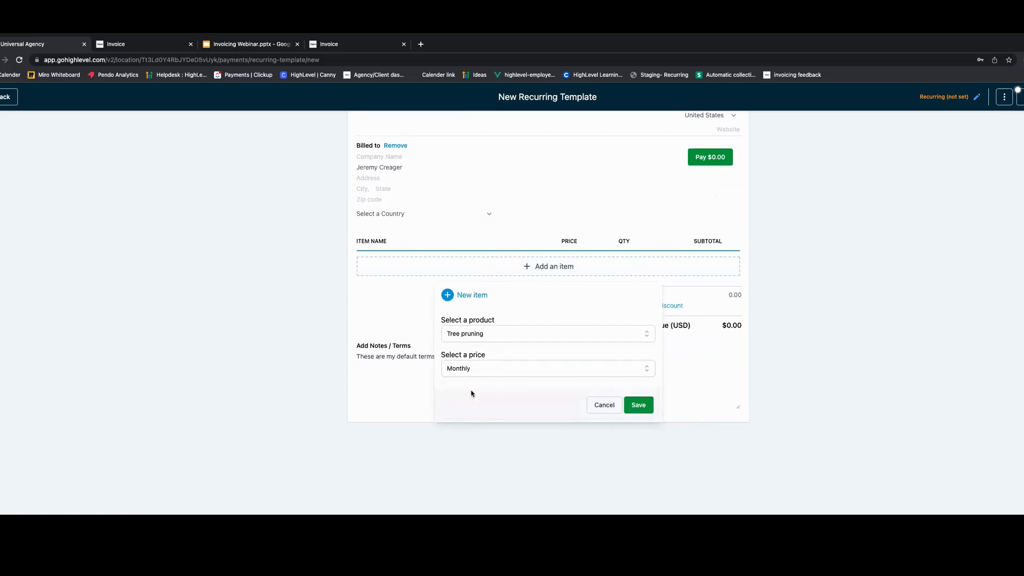
click(638, 405)
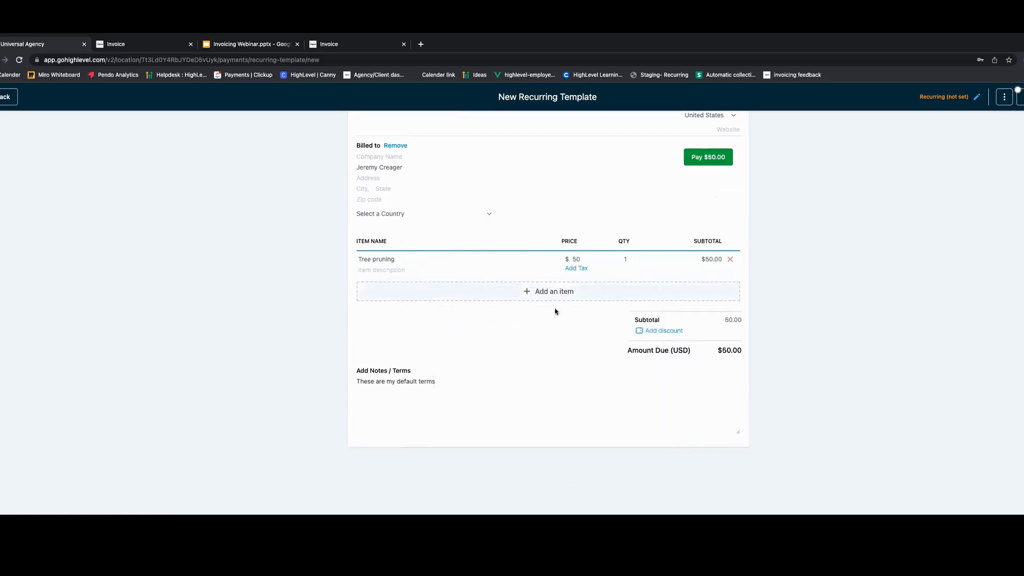
click(580, 271)
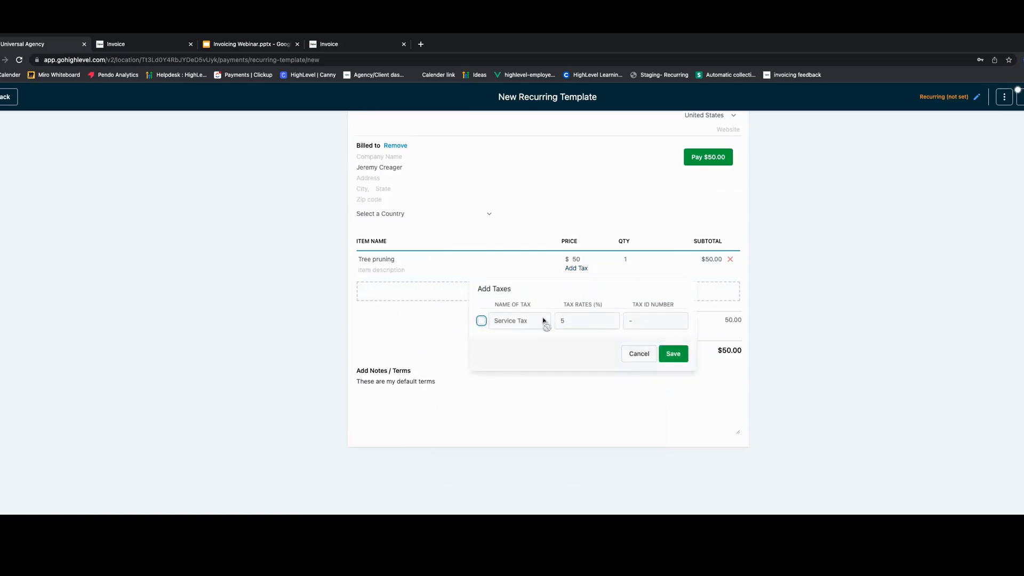
click(636, 352)
click(663, 331)
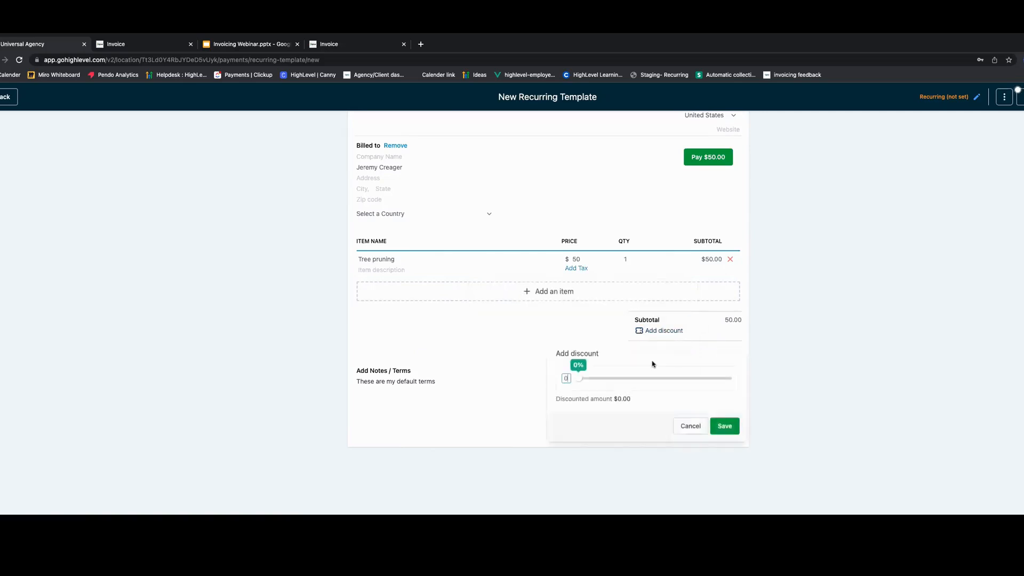
click(688, 425)
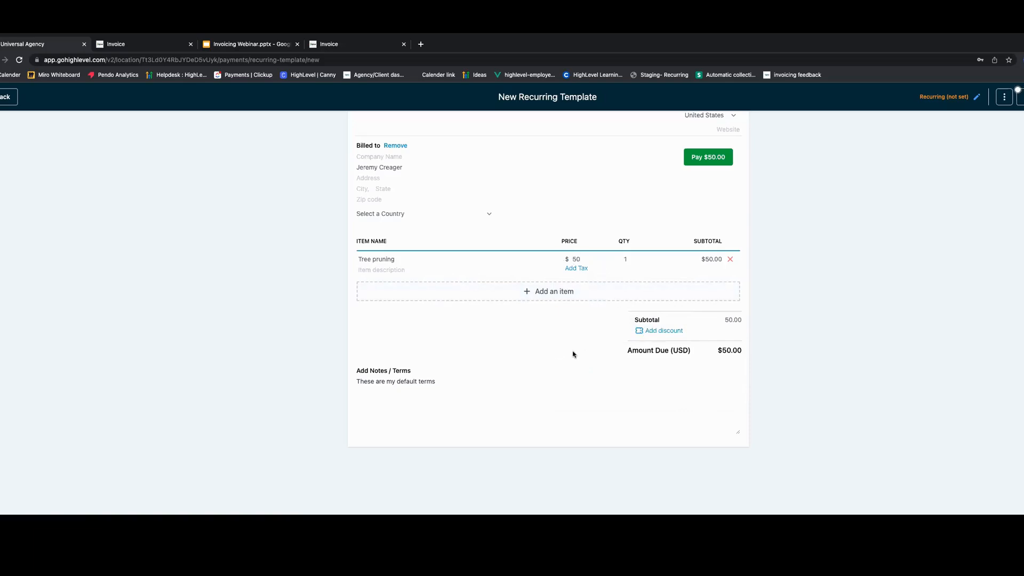
- Add an iPhone 14 line item at its 64 GB price, then remove it from the template
scroll(592, 344, up, 3)
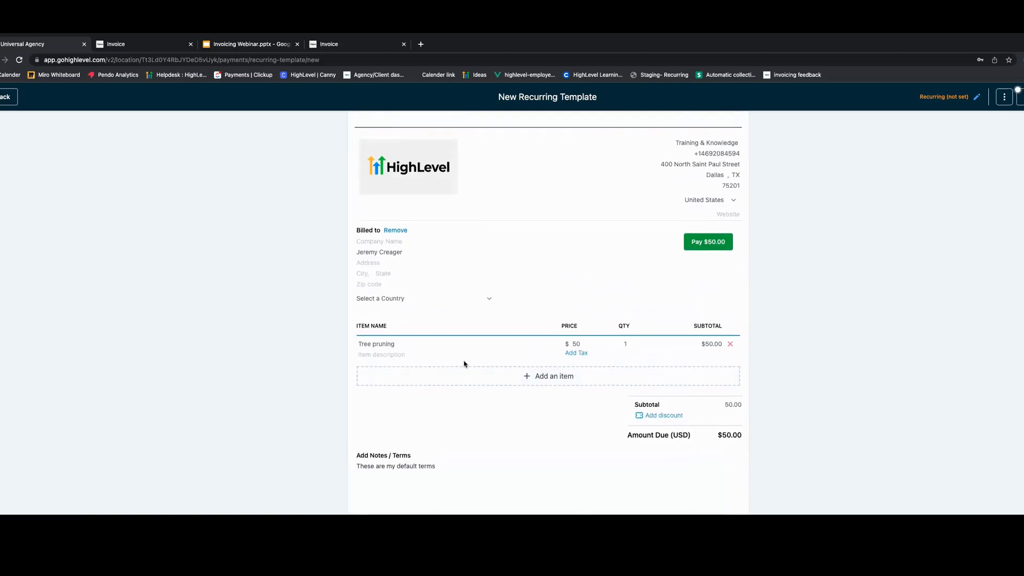
click(540, 379)
click(508, 435)
click(482, 472)
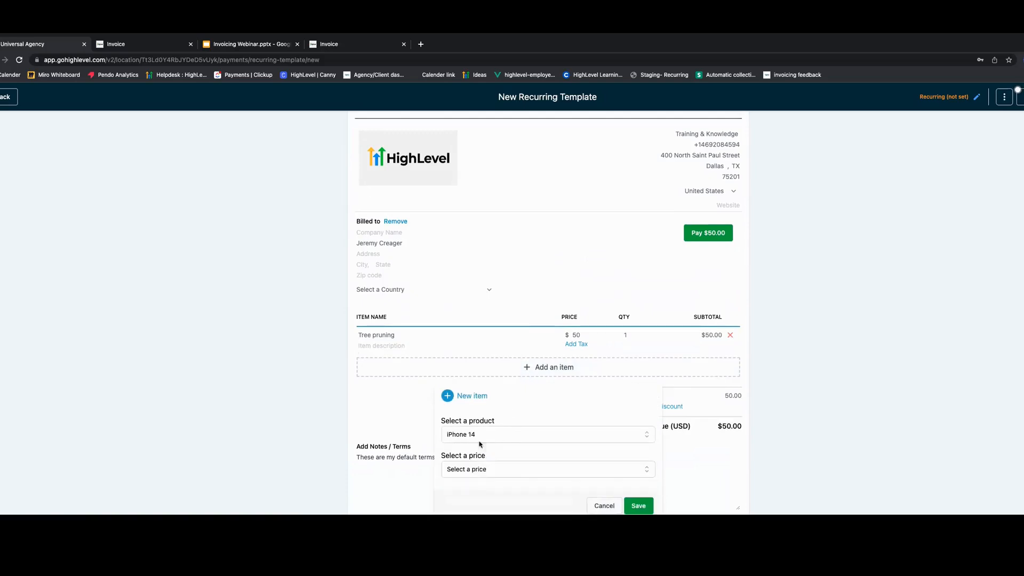
click(486, 469)
click(474, 489)
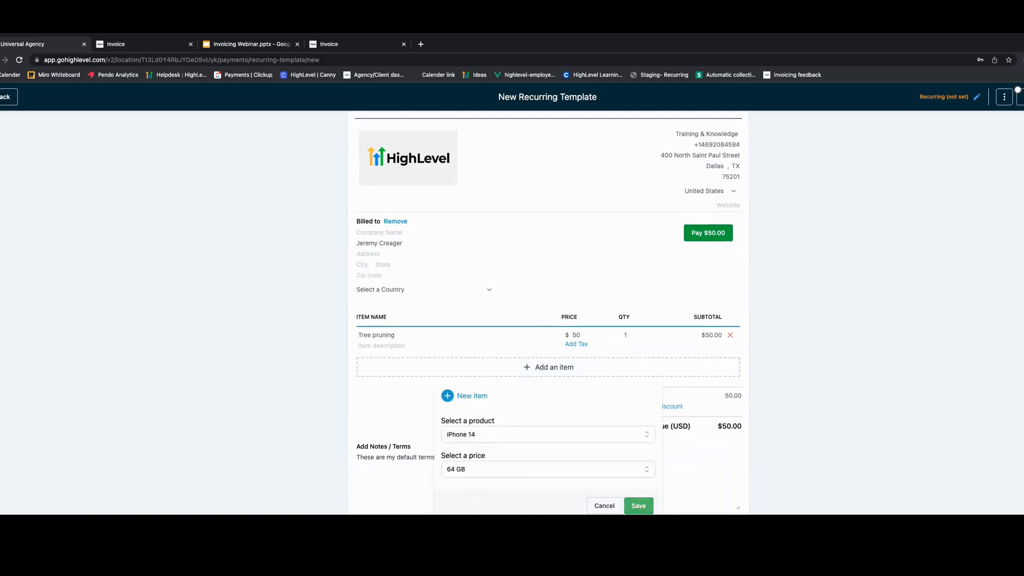
click(639, 506)
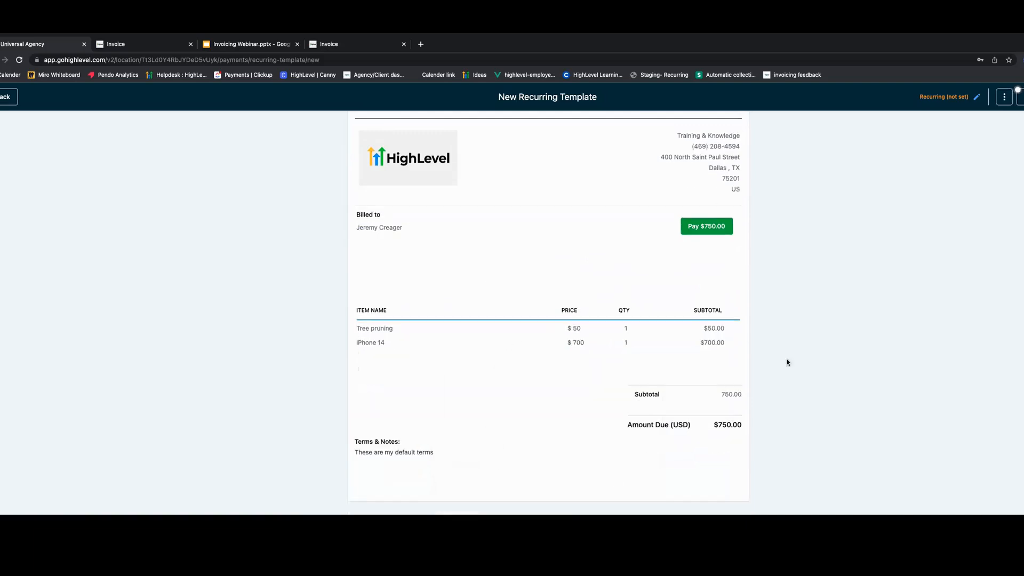
mouse_move(725, 355)
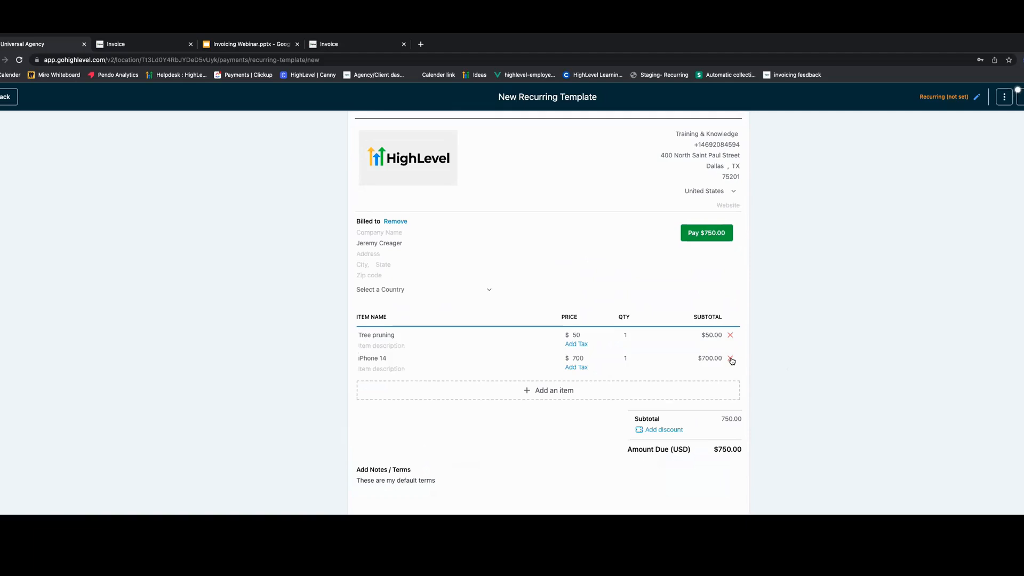
click(730, 359)
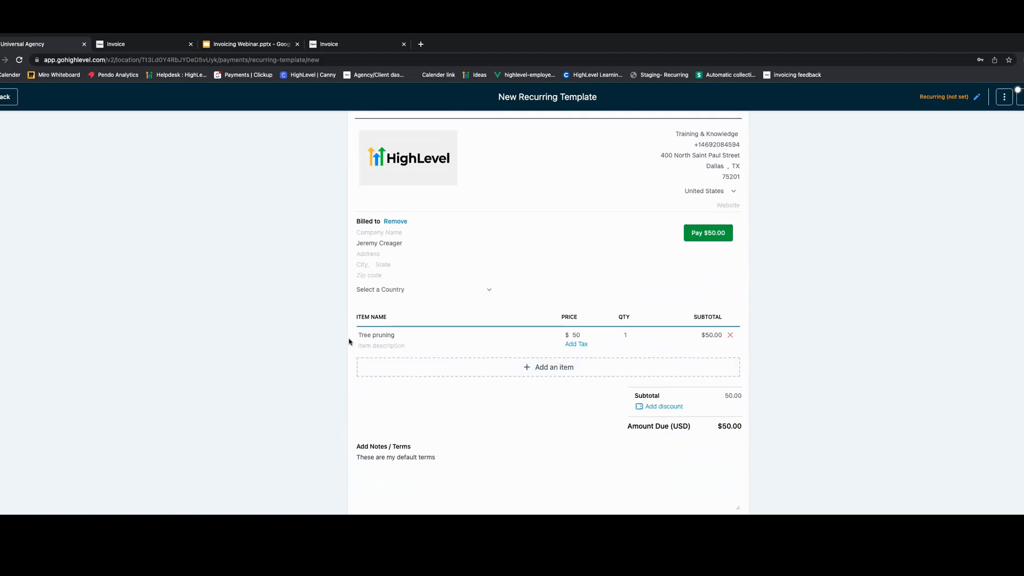
- Scroll through the template to review the frequency settings, client and line items
scroll(532, 359, up, 2)
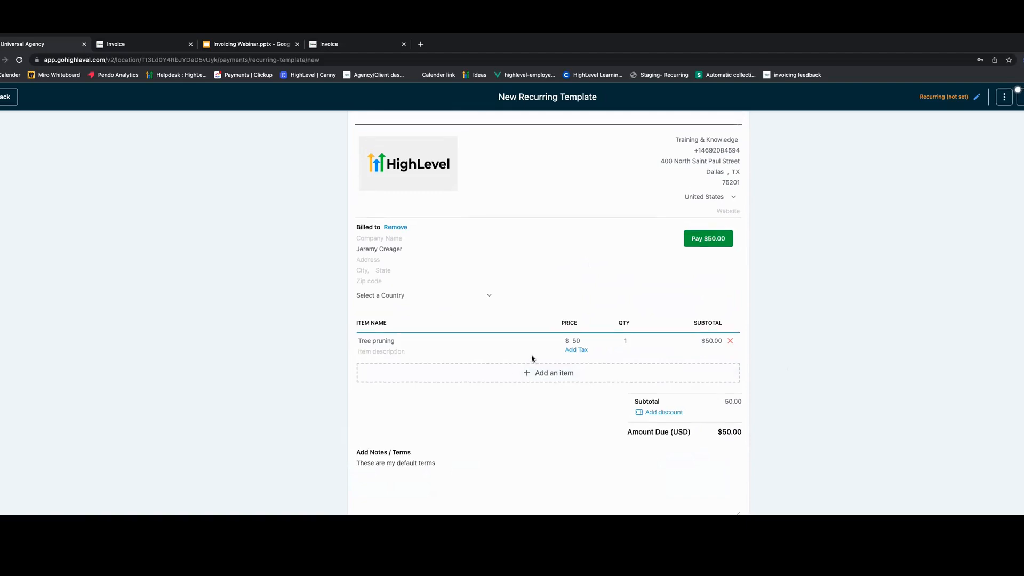
scroll(550, 357, up, 4)
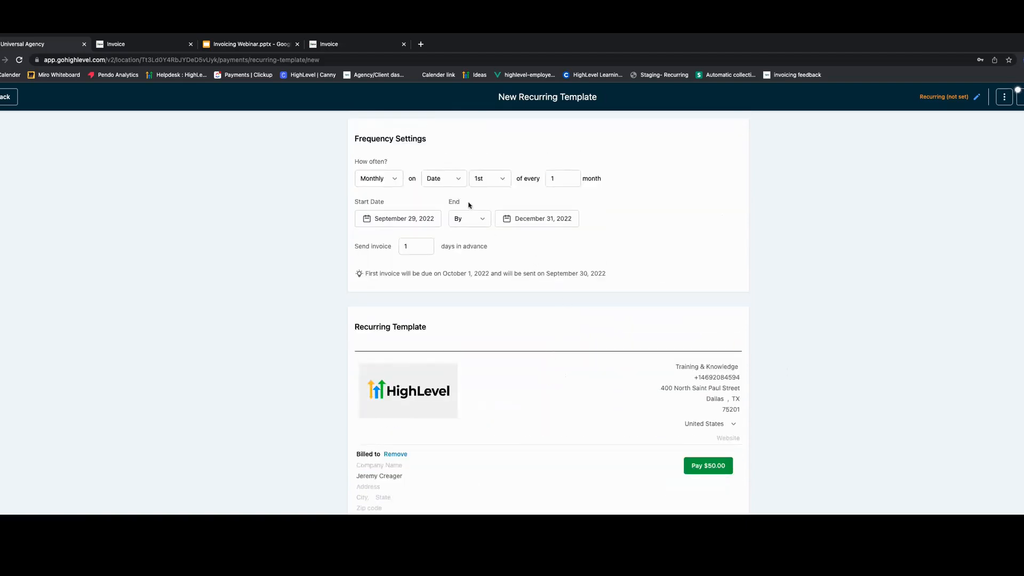
scroll(560, 390, down, 5)
scroll(560, 390, up, 5)
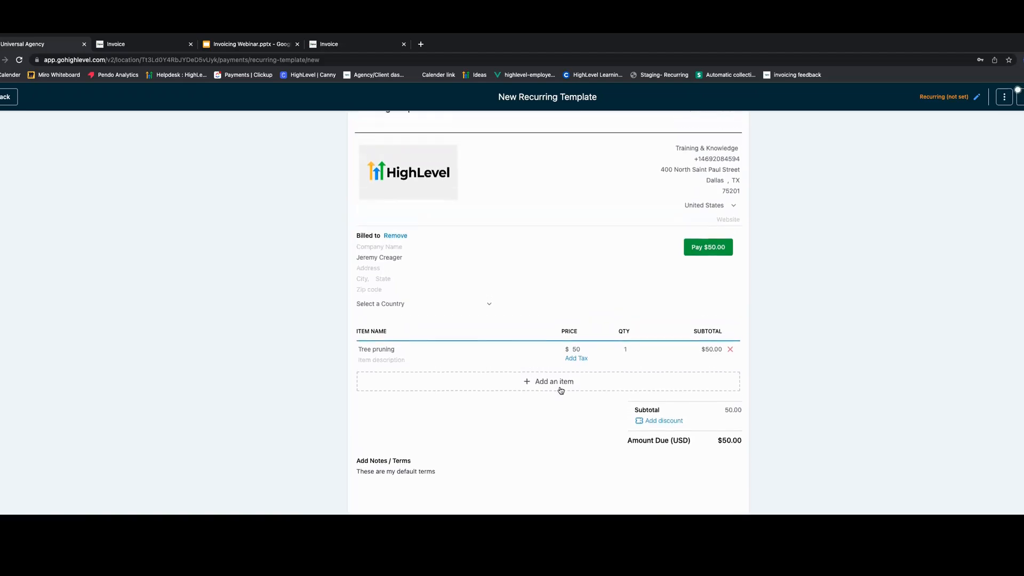
scroll(433, 226, up, 1)
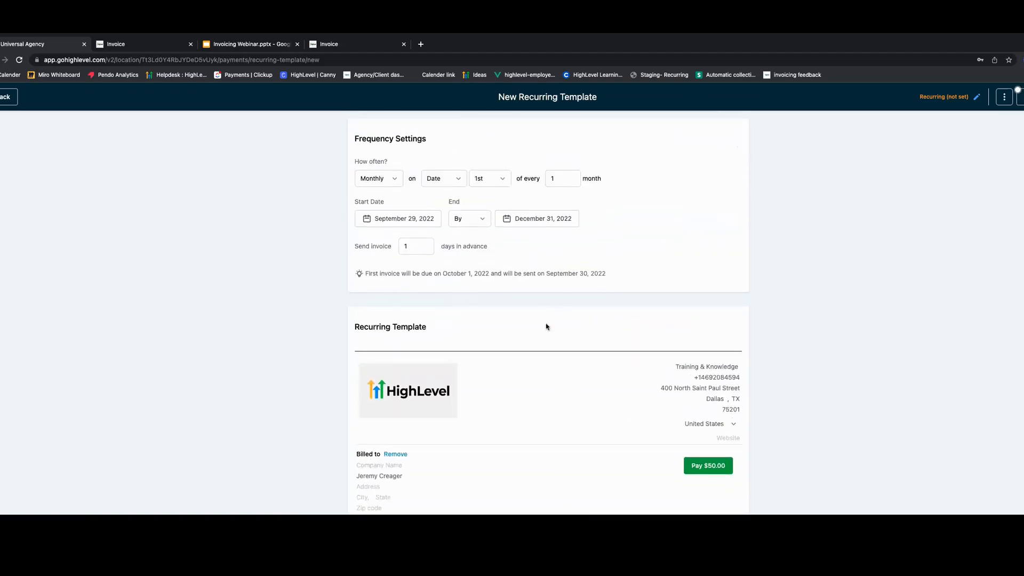
scroll(546, 326, down, 4)
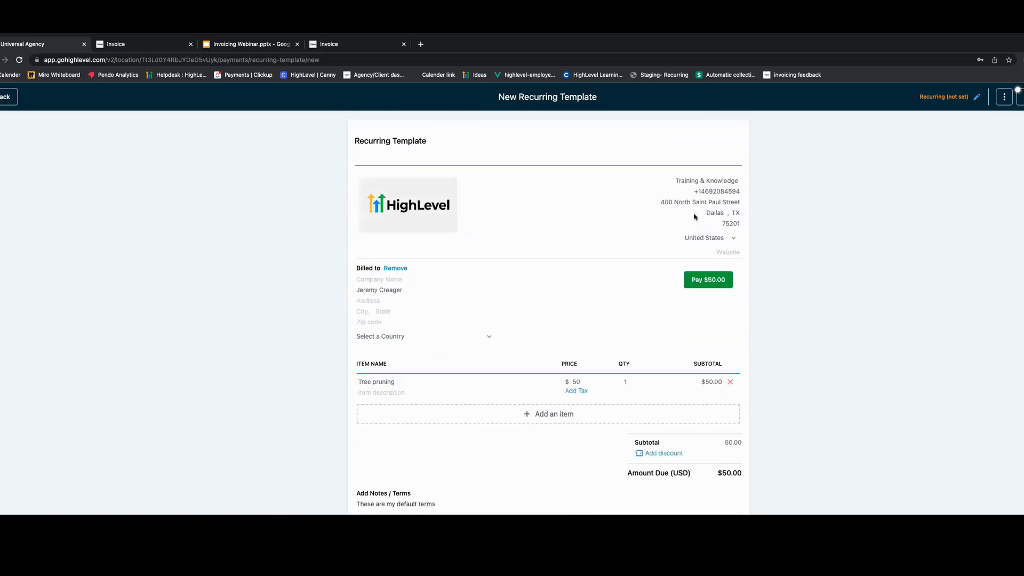
scroll(427, 307, down, 1)
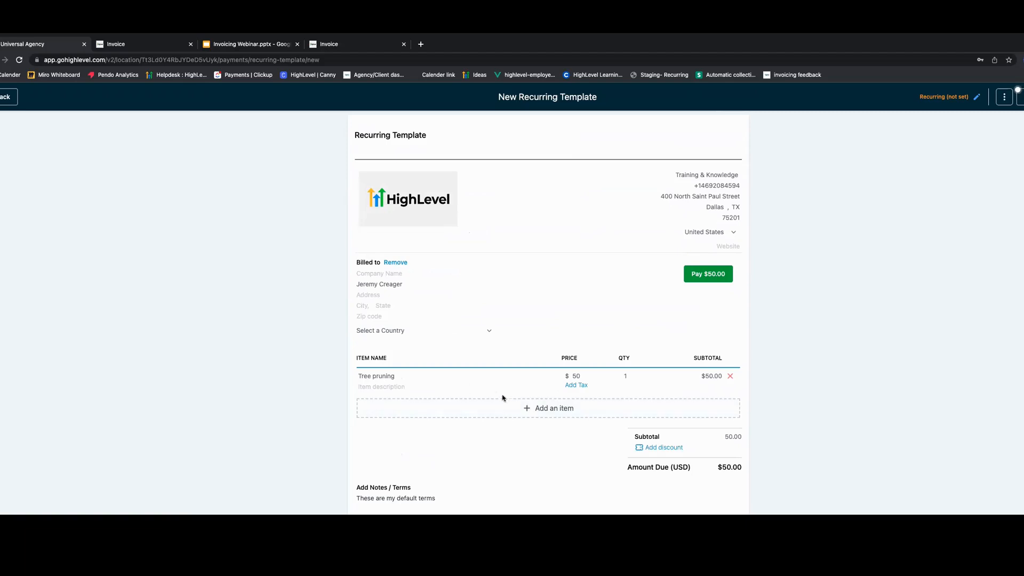
scroll(515, 399, up, 4)
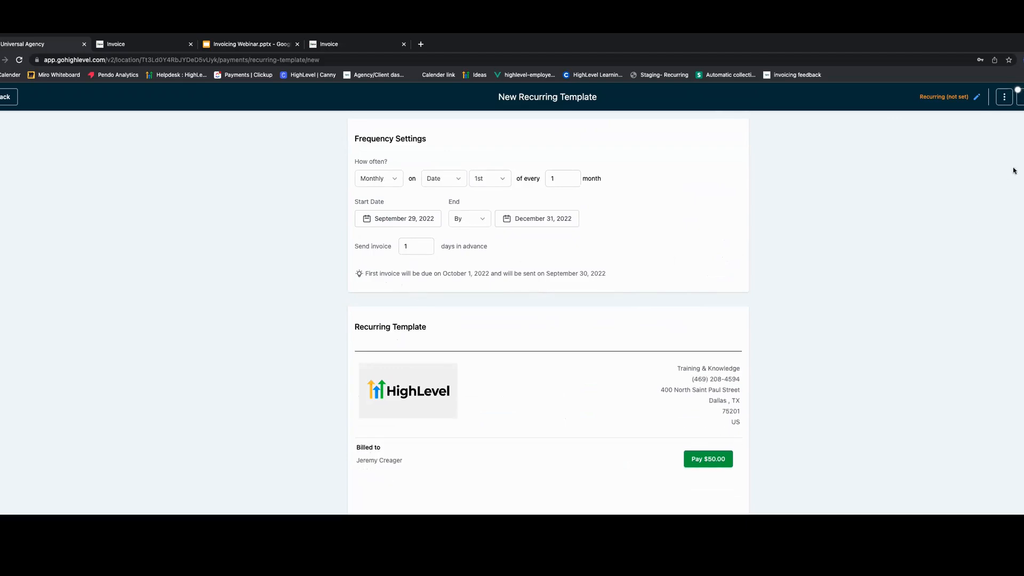
- Open the schedule dialog and try the Email and Text delivery options before returning to Email & Text
click(1019, 92)
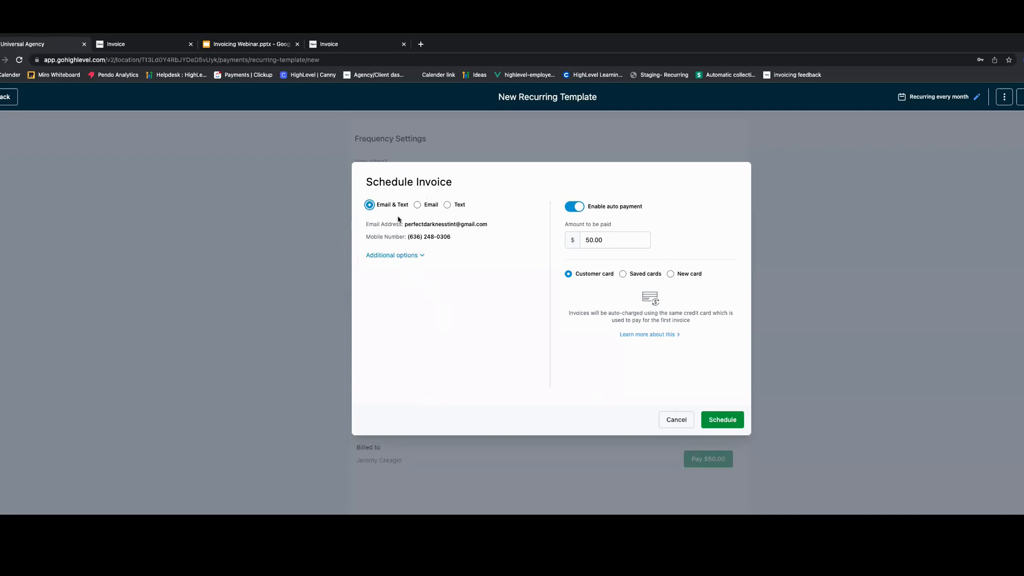
drag(381, 225, 485, 221)
drag(377, 237, 454, 235)
click(422, 239)
click(418, 205)
click(447, 205)
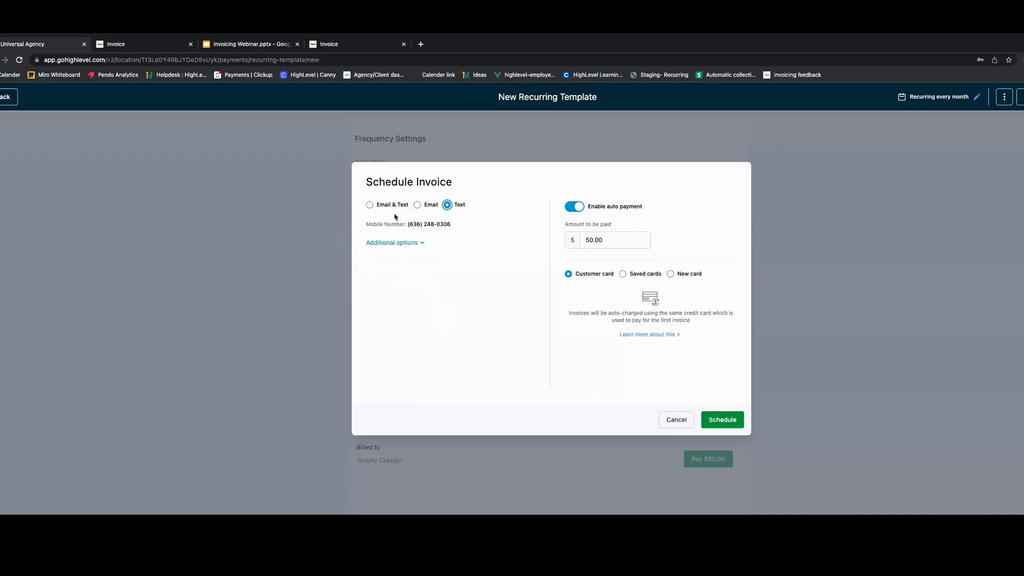
click(369, 205)
- Expand the additional options and toggle the payment mode and auto payment switches, keeping Live and auto payment enabled
click(385, 256)
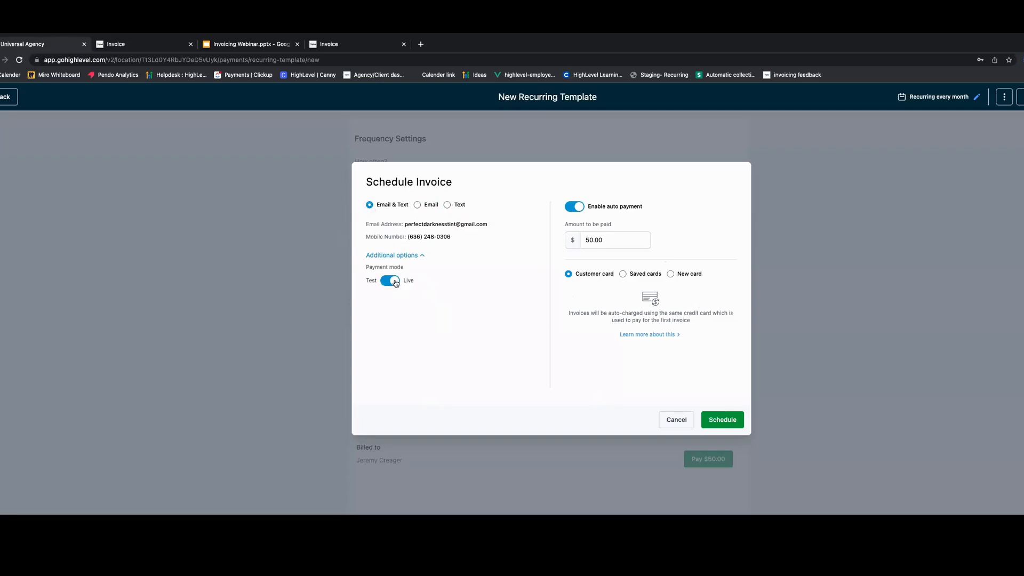
click(386, 282)
click(395, 283)
click(568, 209)
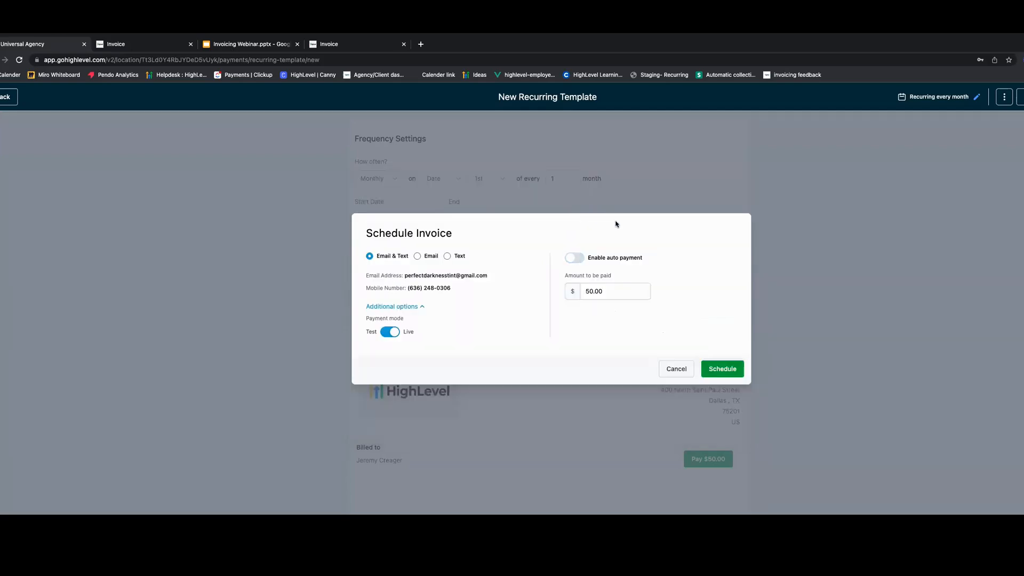
click(581, 261)
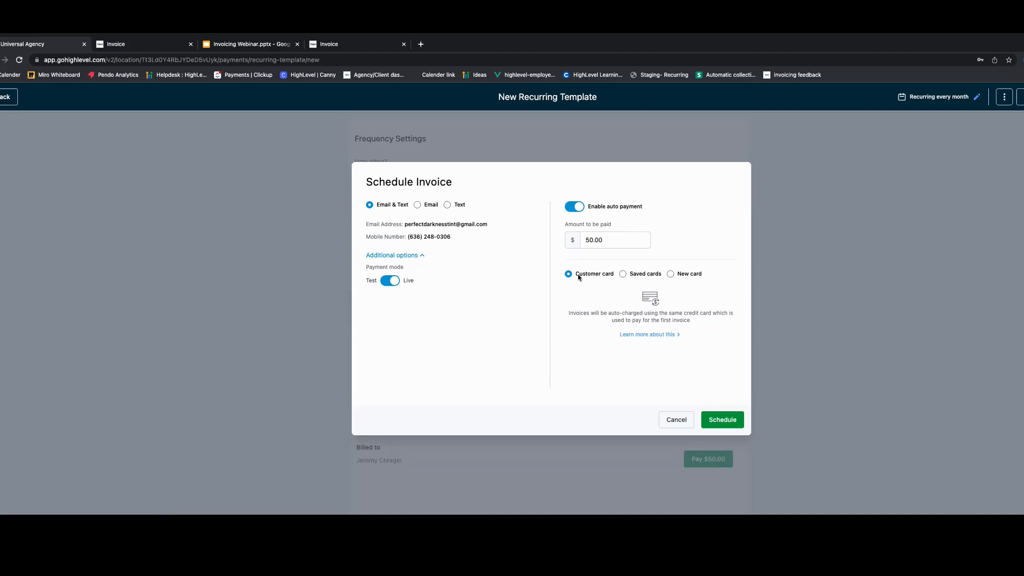
- Compare the auto-payment card sources and choose New card
drag(576, 275, 614, 278)
click(603, 284)
click(624, 274)
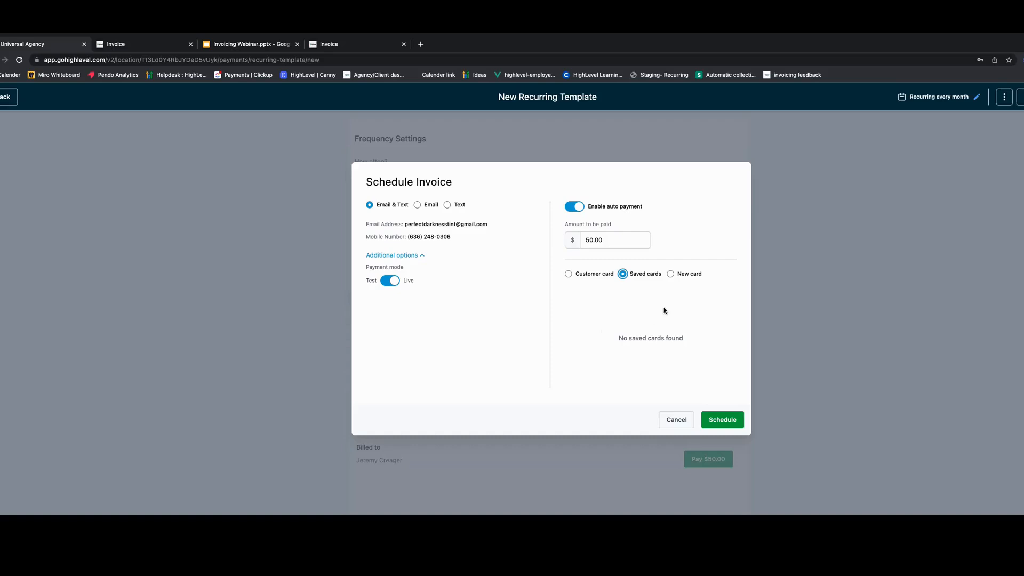
click(670, 274)
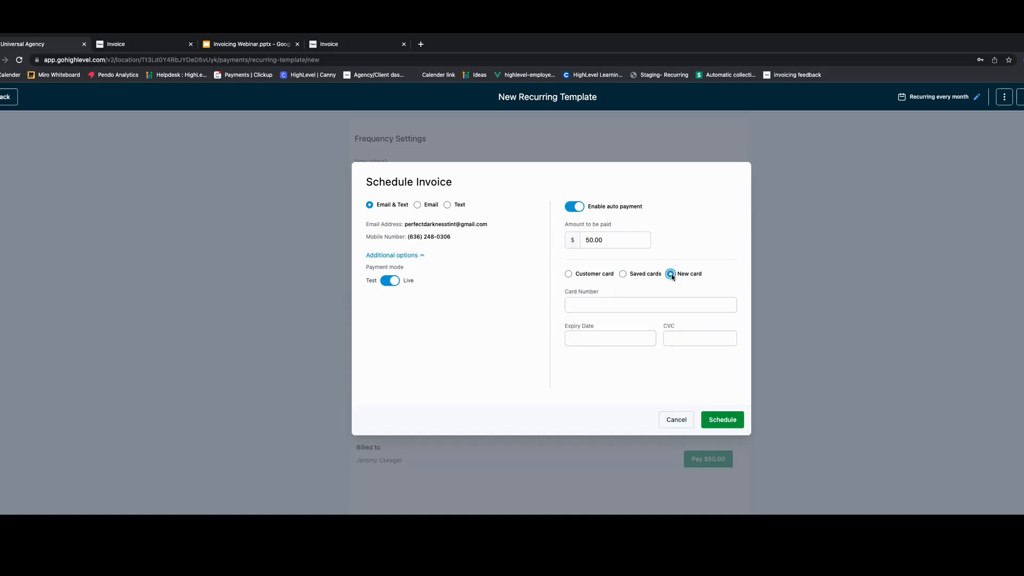
- Switch the auto-payment card source between Customer card and Saved cards, settling on Customer card
click(596, 309)
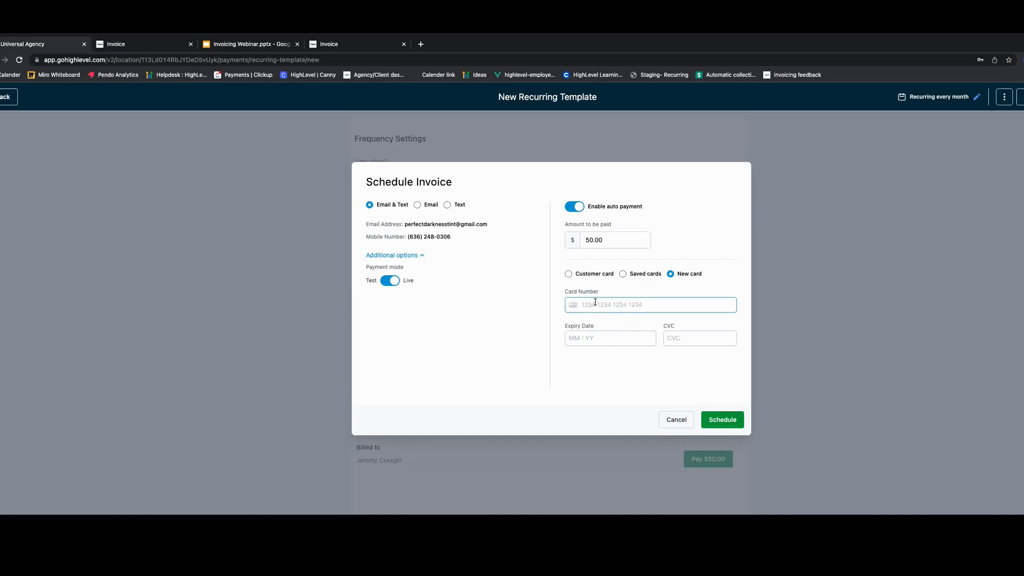
click(569, 275)
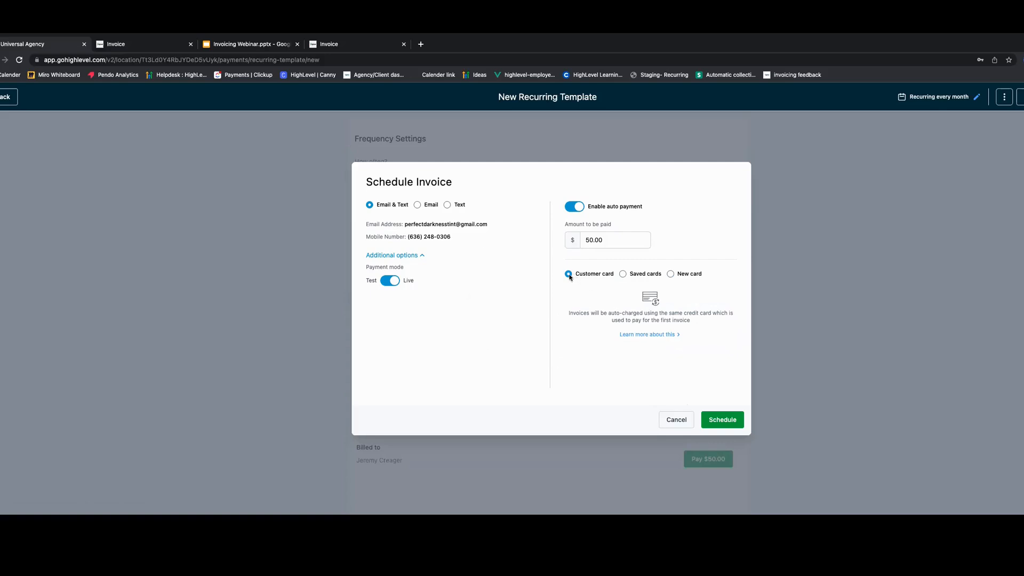
click(624, 274)
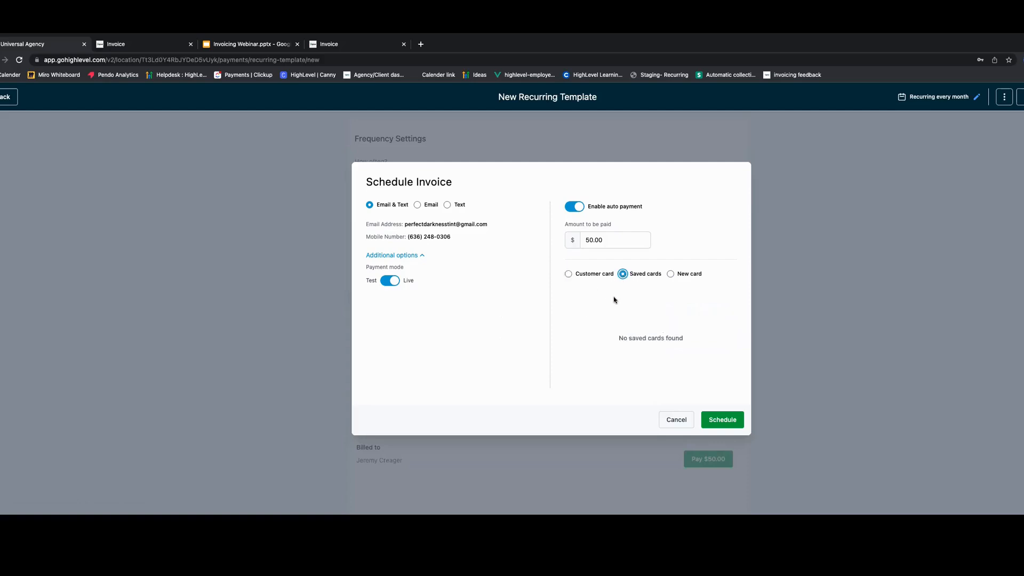
click(570, 274)
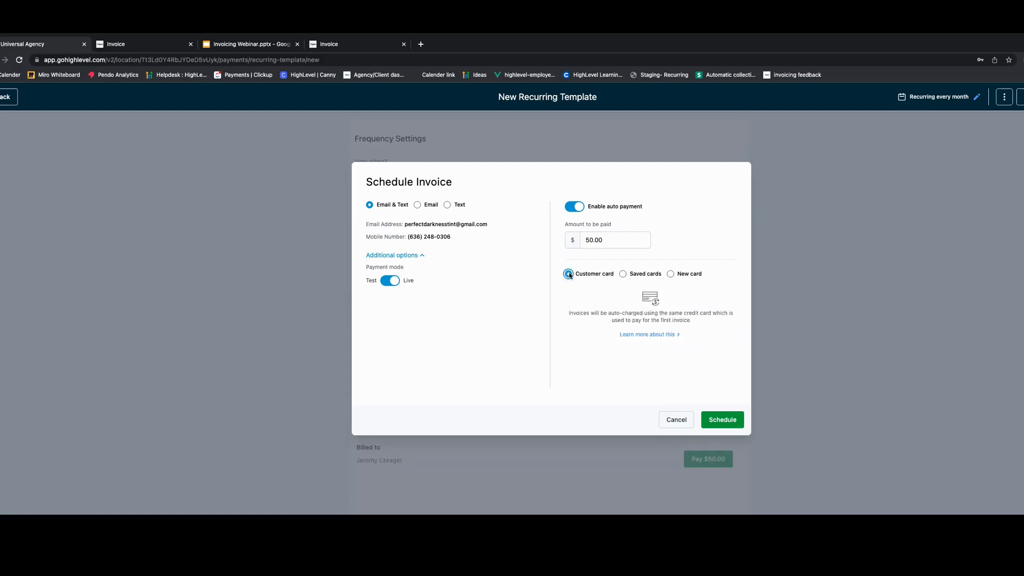
click(624, 275)
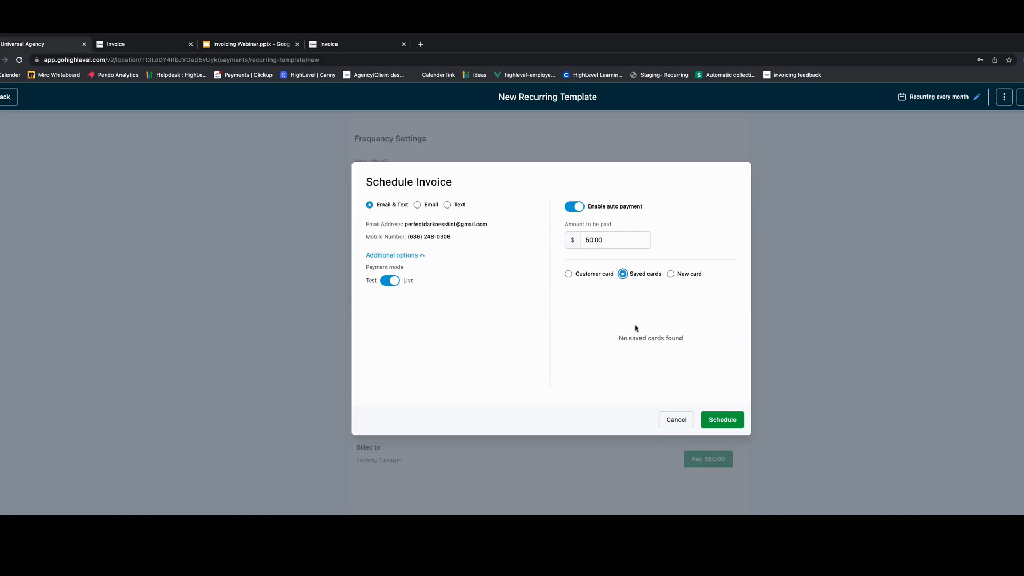
click(568, 274)
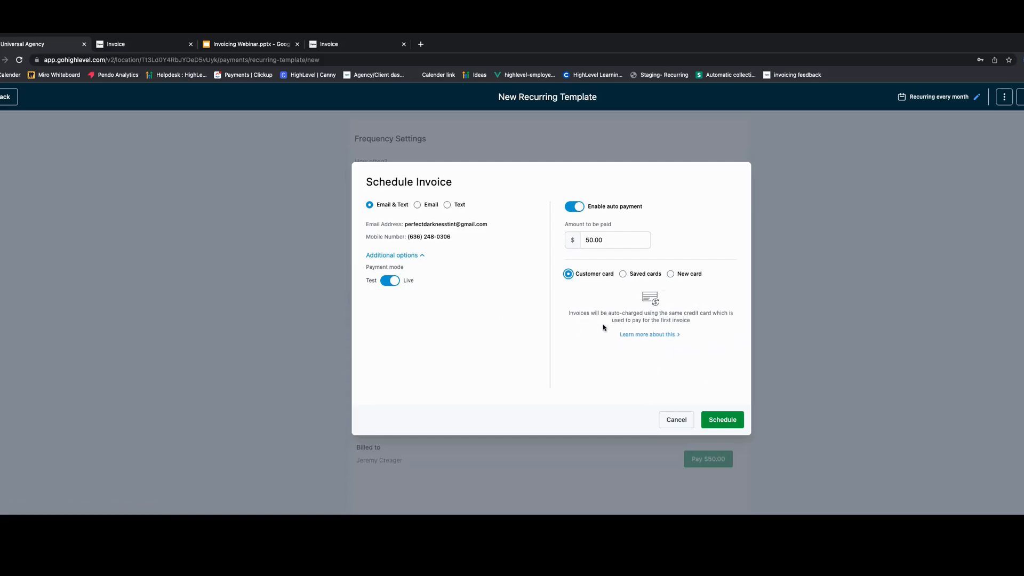
- Open the auto-payment help article and read through its explanation of card options and failures
click(651, 336)
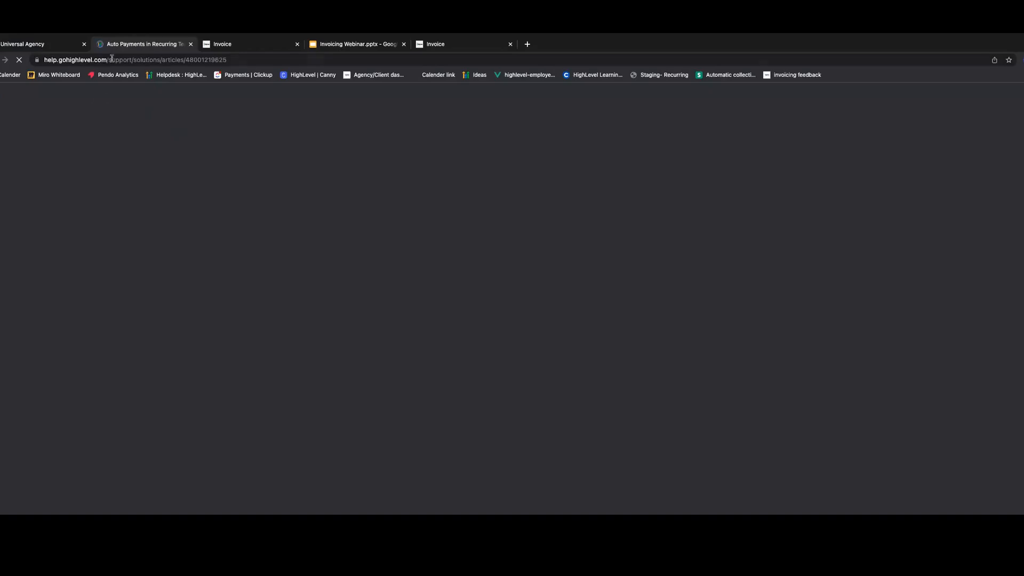
scroll(418, 368, down, 4)
scroll(422, 358, up, 4)
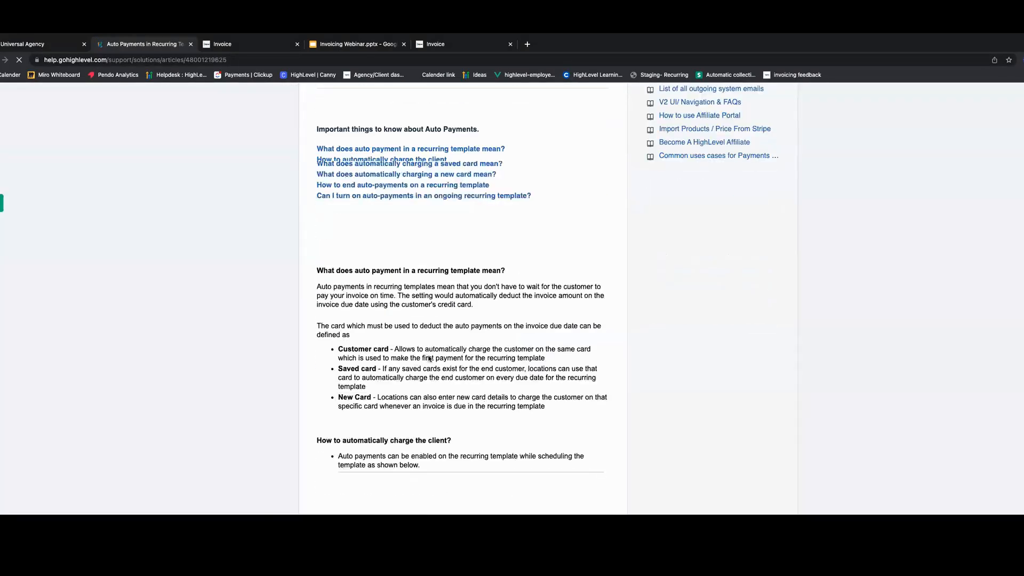
scroll(400, 366, down, 20)
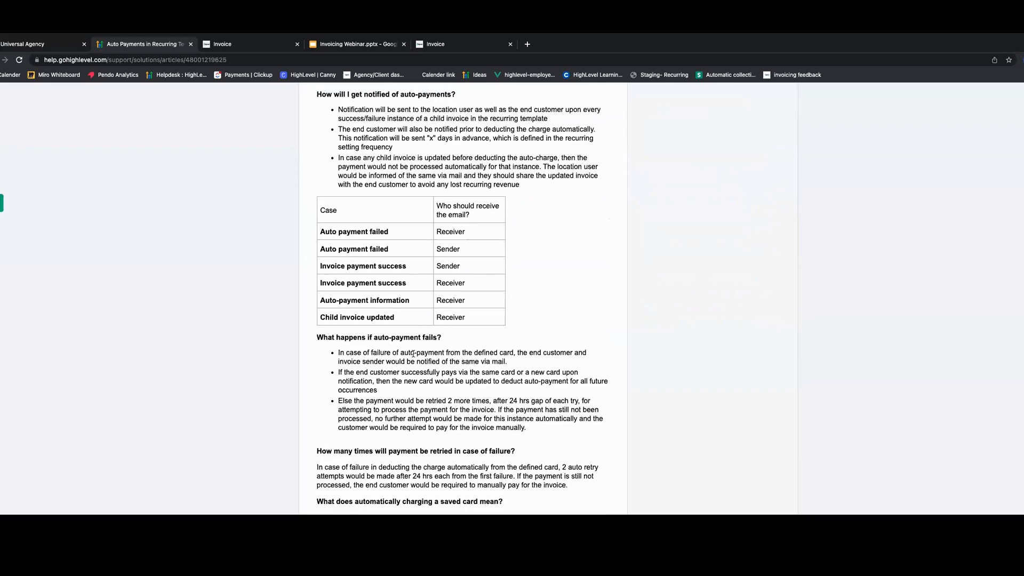
scroll(416, 365, up, 5)
scroll(417, 364, down, 13)
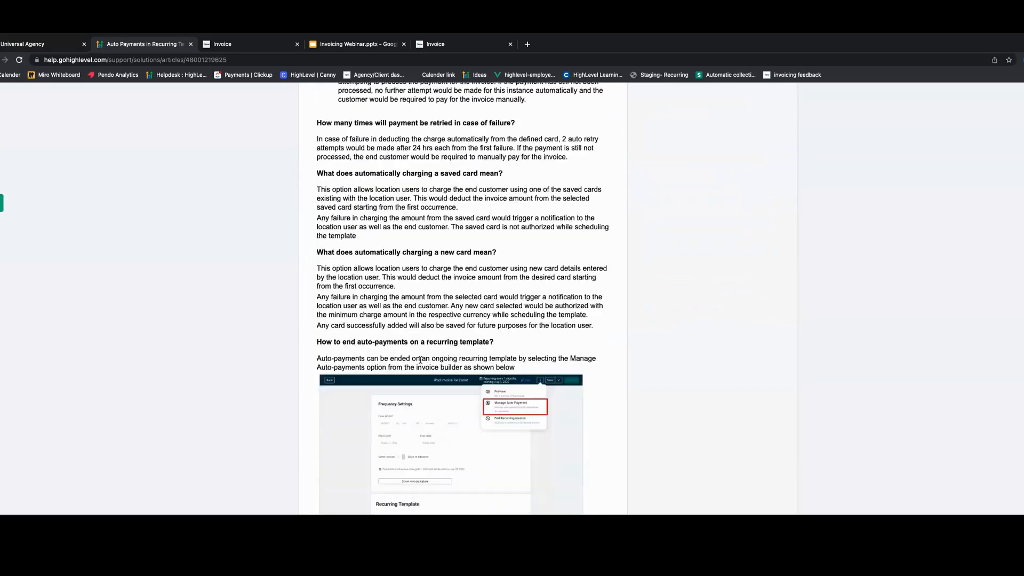
scroll(430, 373, down, 8)
scroll(424, 375, up, 7)
scroll(313, 237, up, 20)
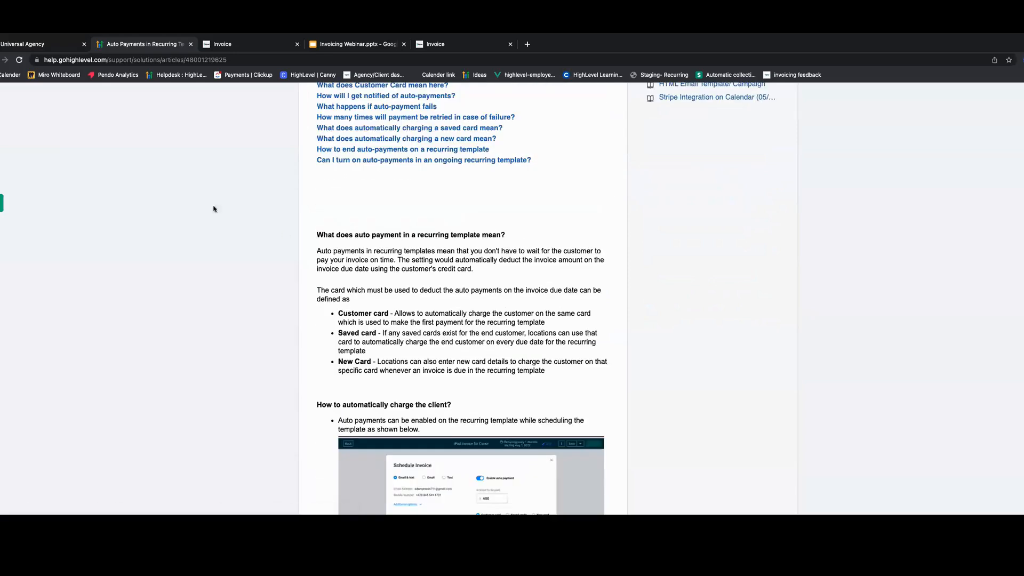
scroll(310, 232, up, 4)
- Return to the recurring template tab and schedule the invoice with Customer card auto payment
click(36, 42)
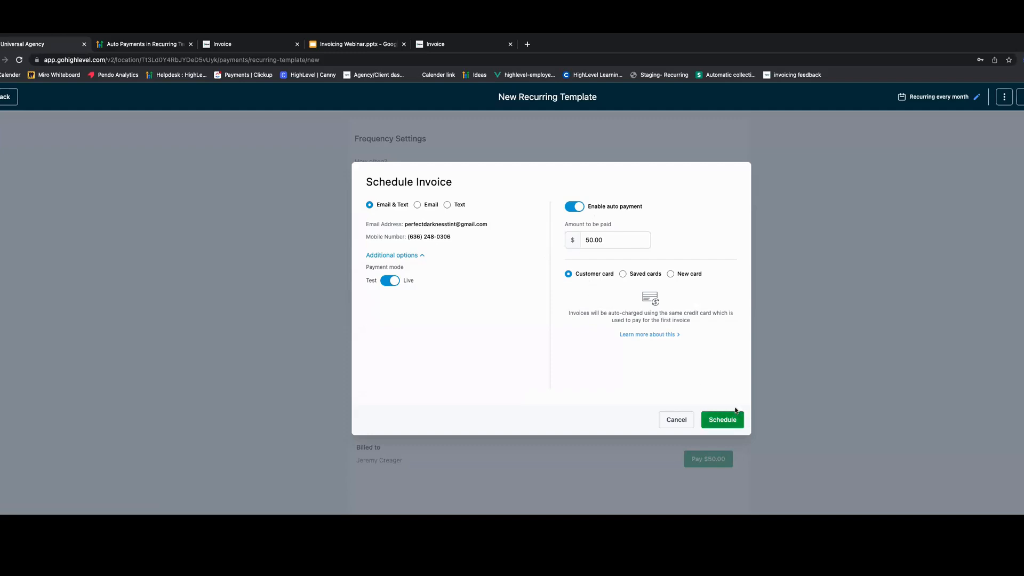
click(722, 418)
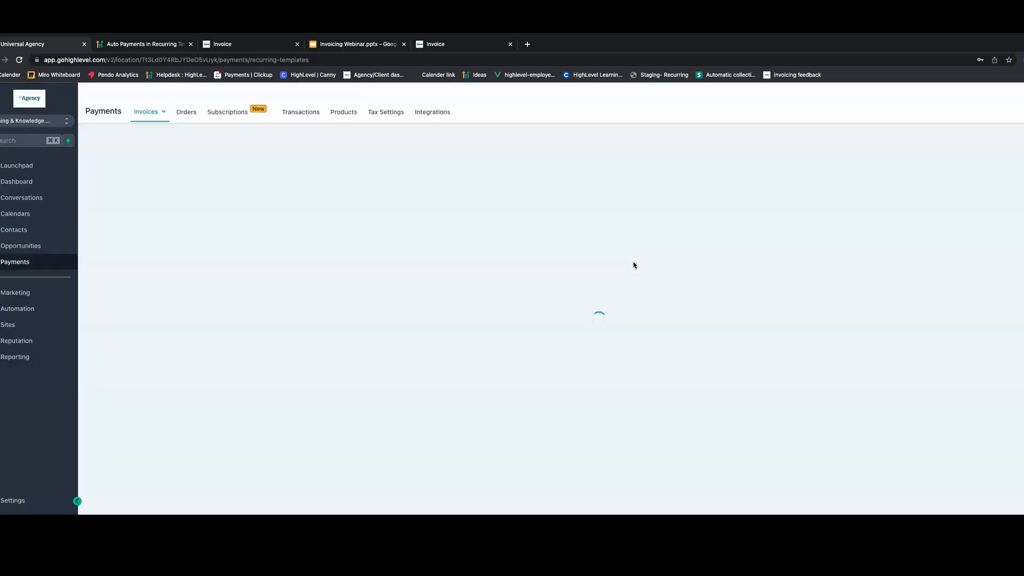
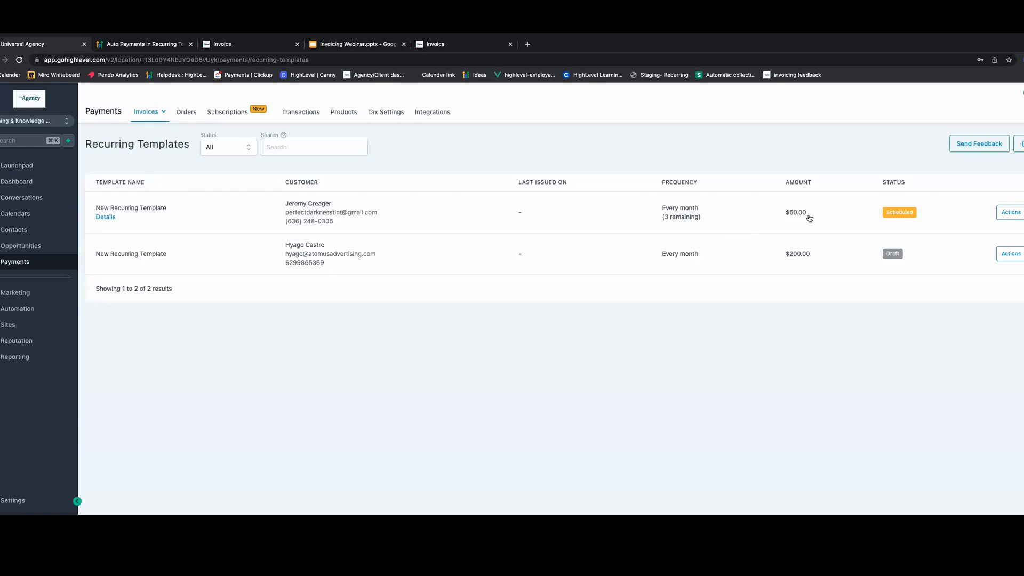
click(1019, 215)
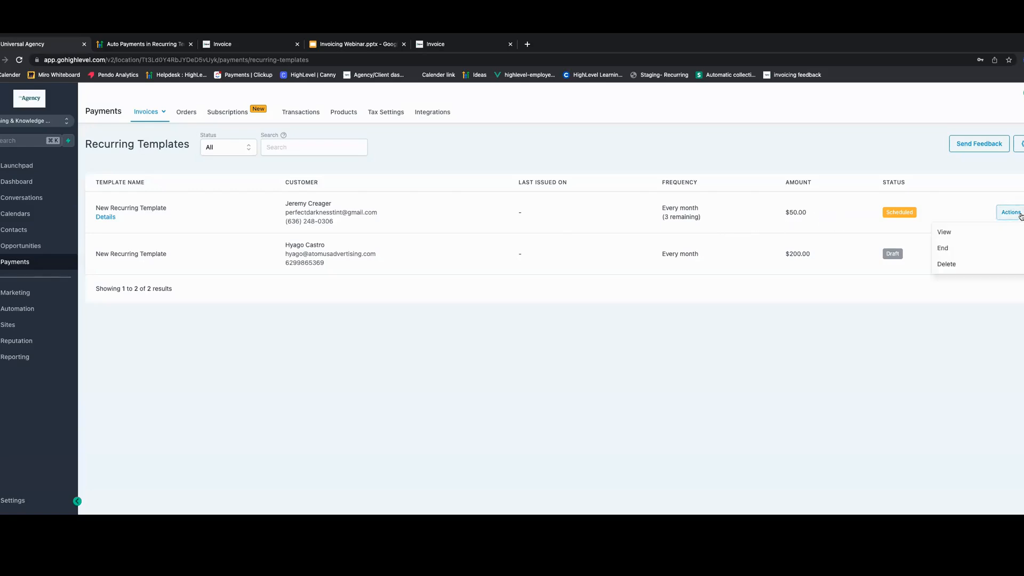
click(954, 253)
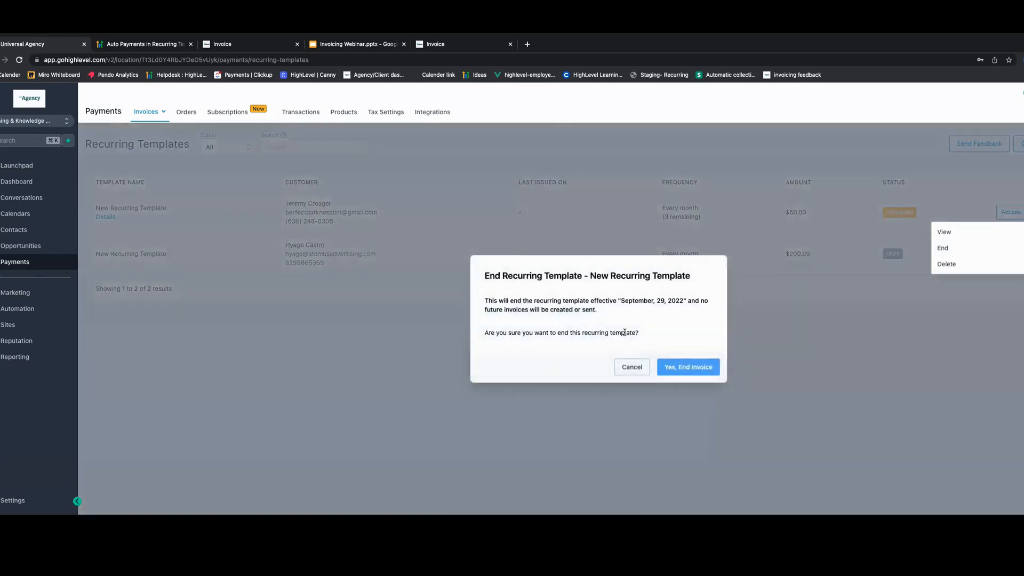
drag(485, 301, 597, 311)
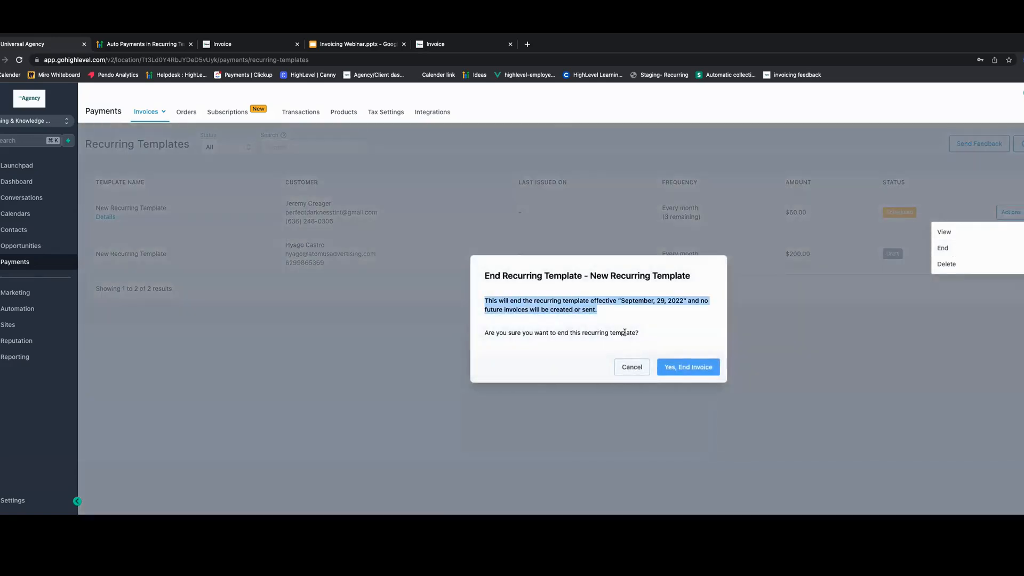
click(594, 310)
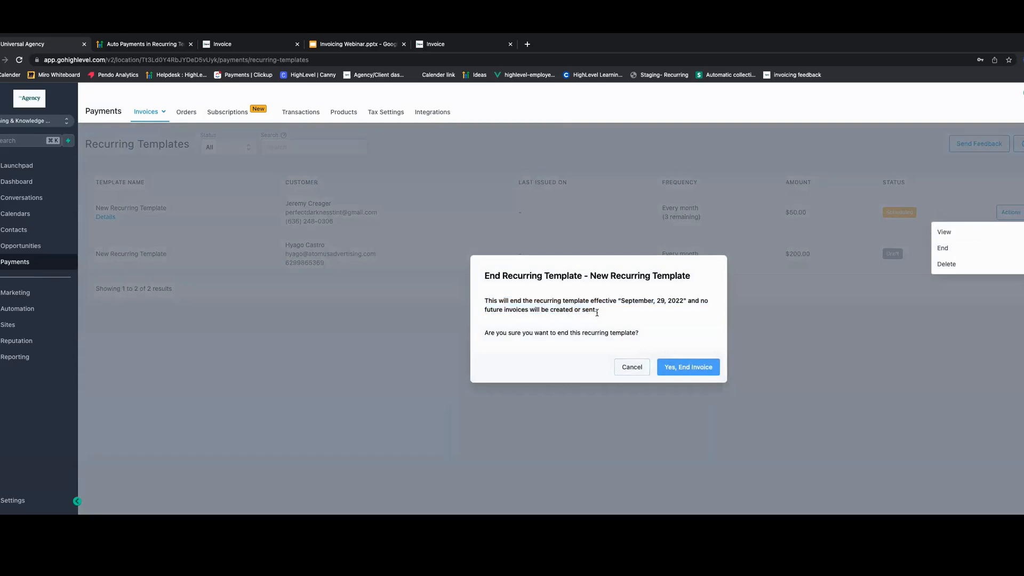
click(631, 369)
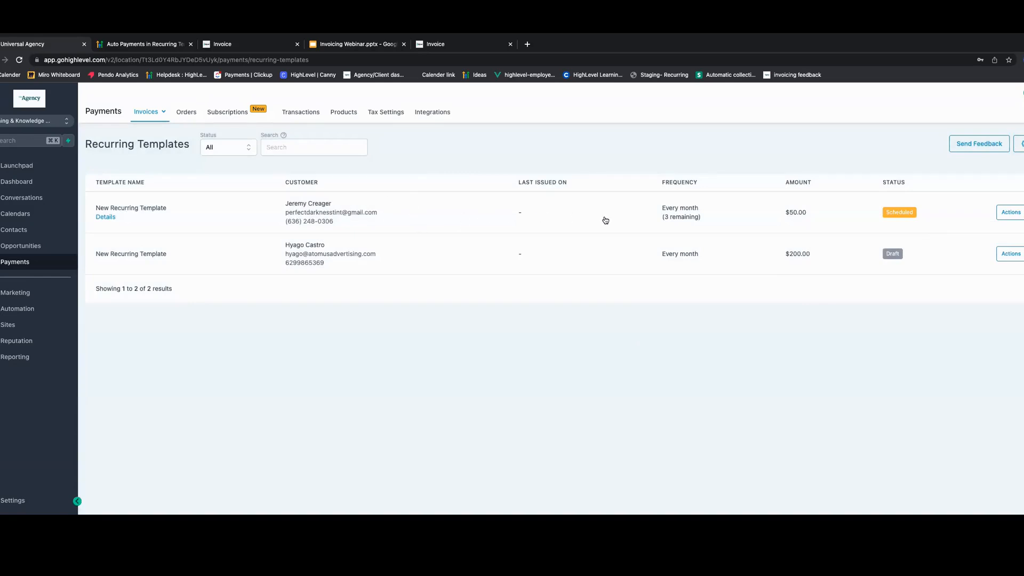
- Open the scheduled recurring template's Manage Auto Payment dialog and toggle auto payment off and back on
click(460, 222)
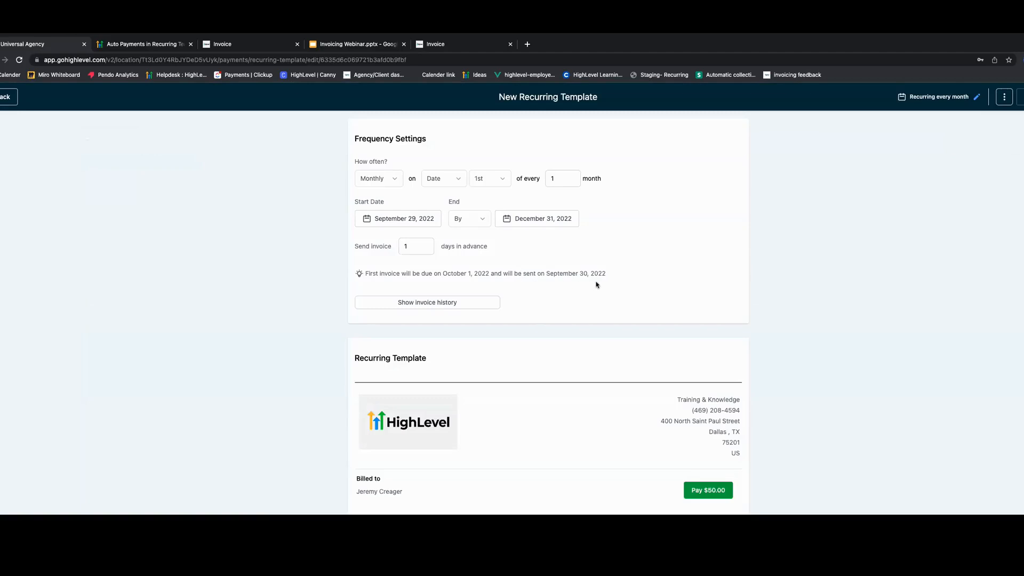
click(1005, 96)
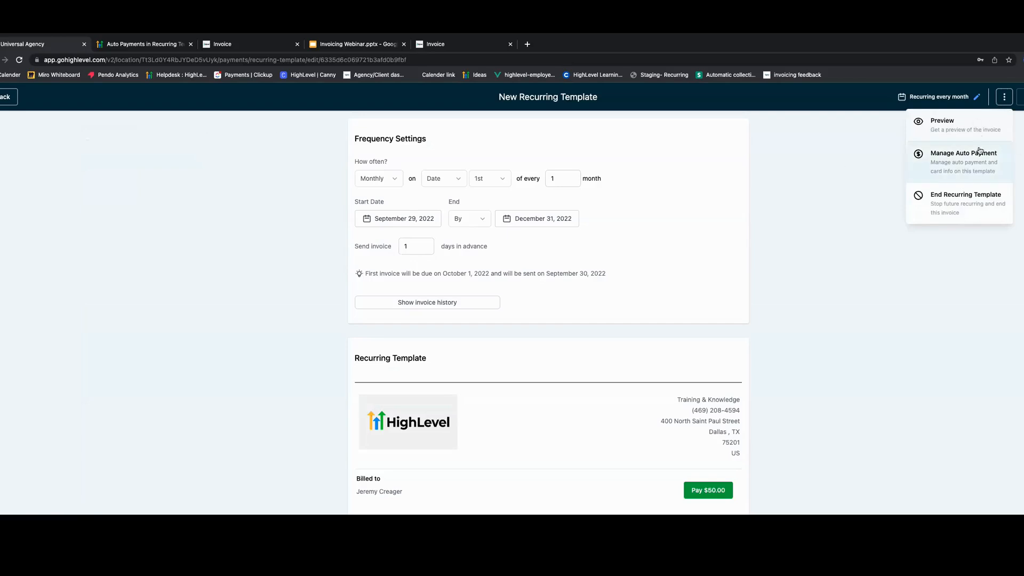
click(982, 174)
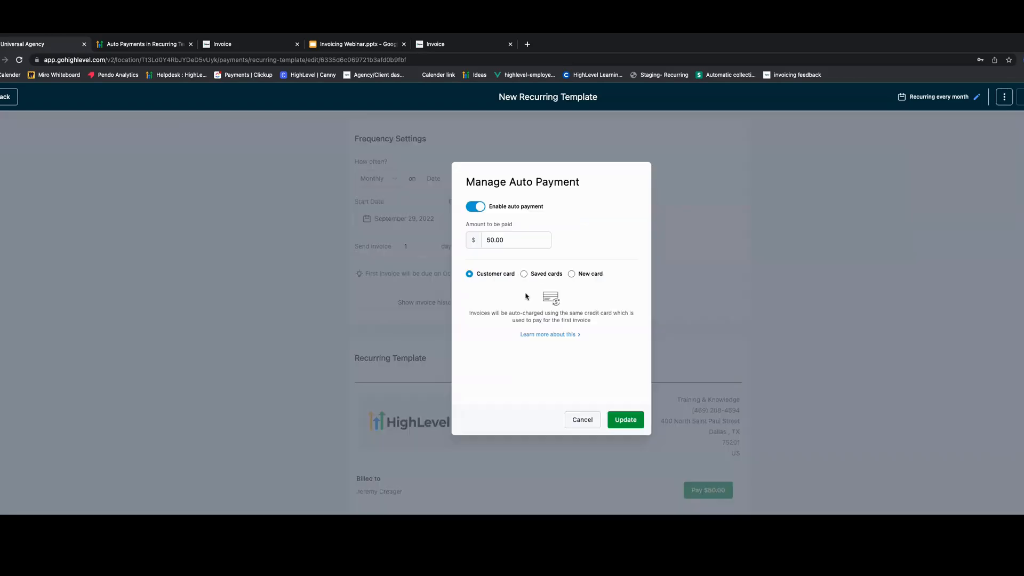
click(470, 207)
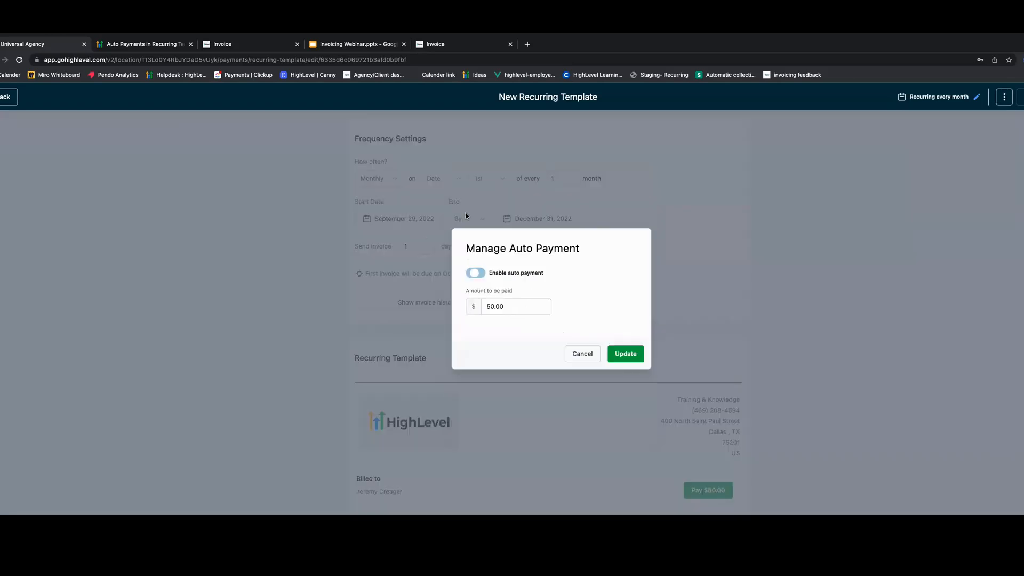
click(482, 275)
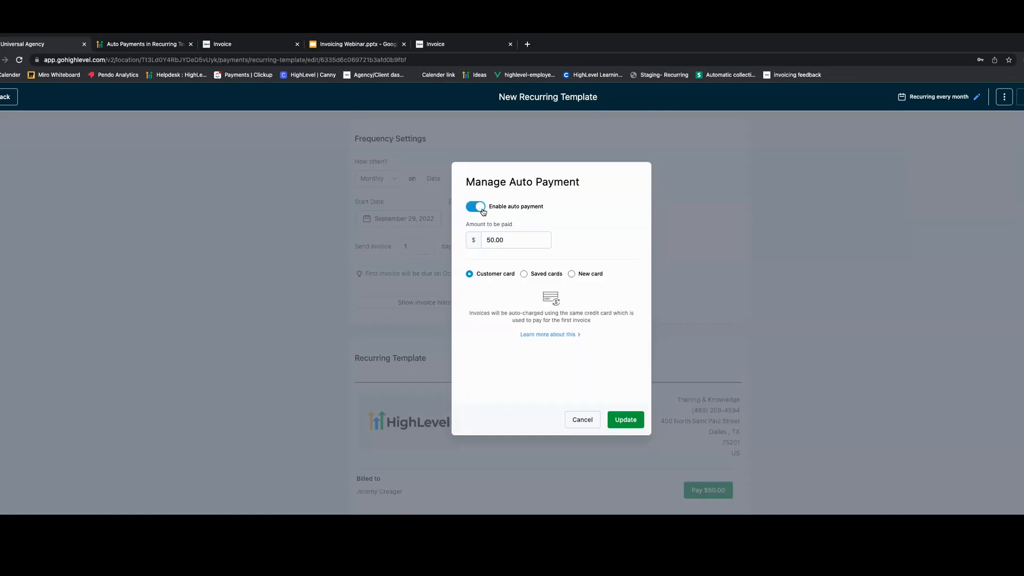
- Compare the Saved cards and New card options in the auto-payment dialog, then cancel it
click(525, 275)
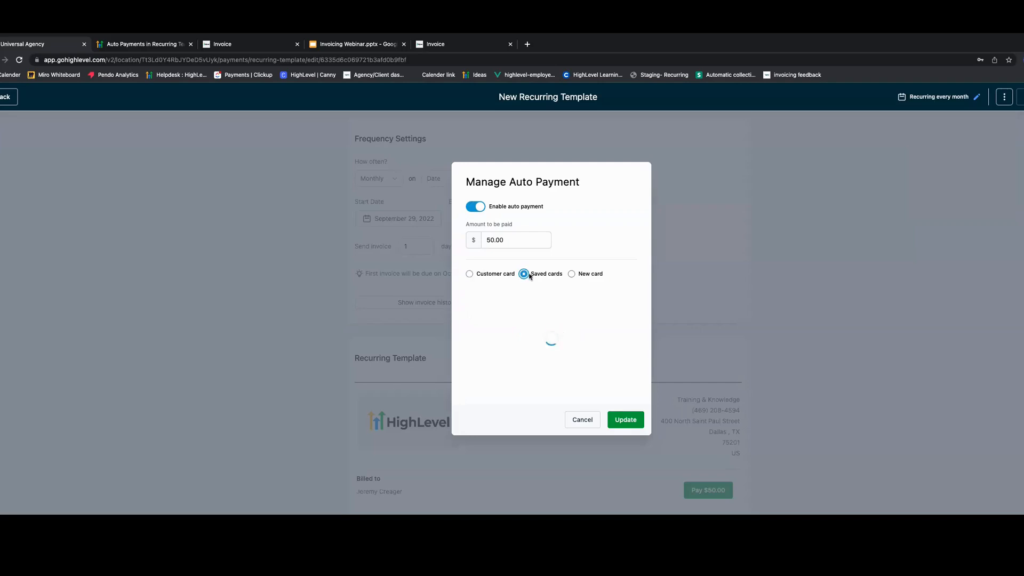
click(571, 275)
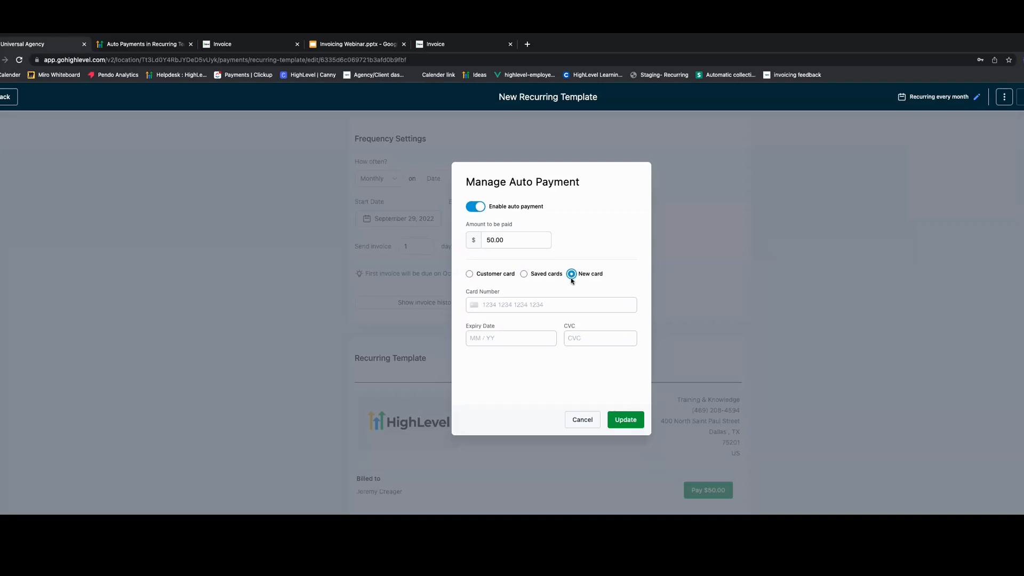
click(504, 303)
click(583, 420)
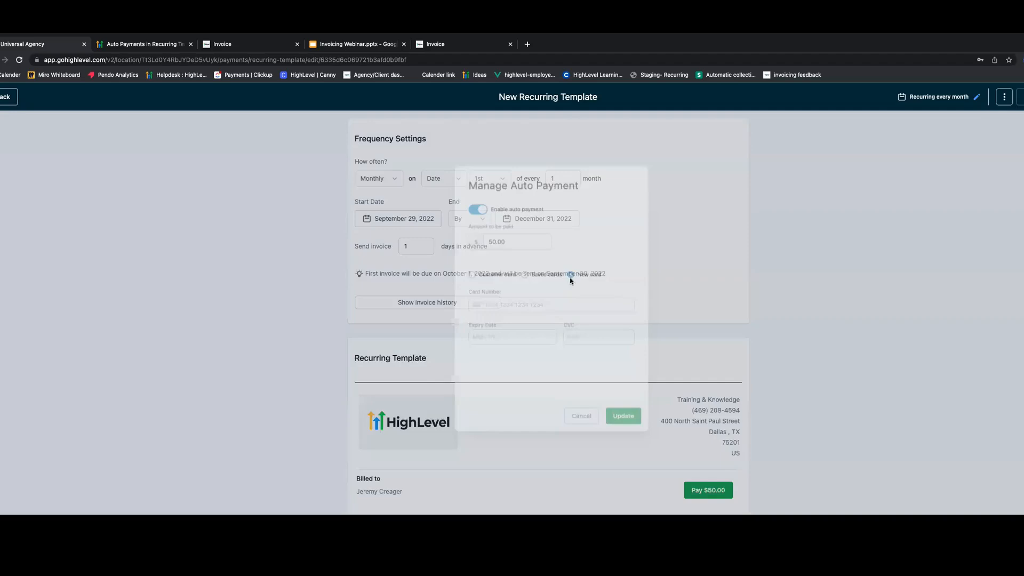
scroll(286, 274, down, 6)
scroll(299, 275, up, 6)
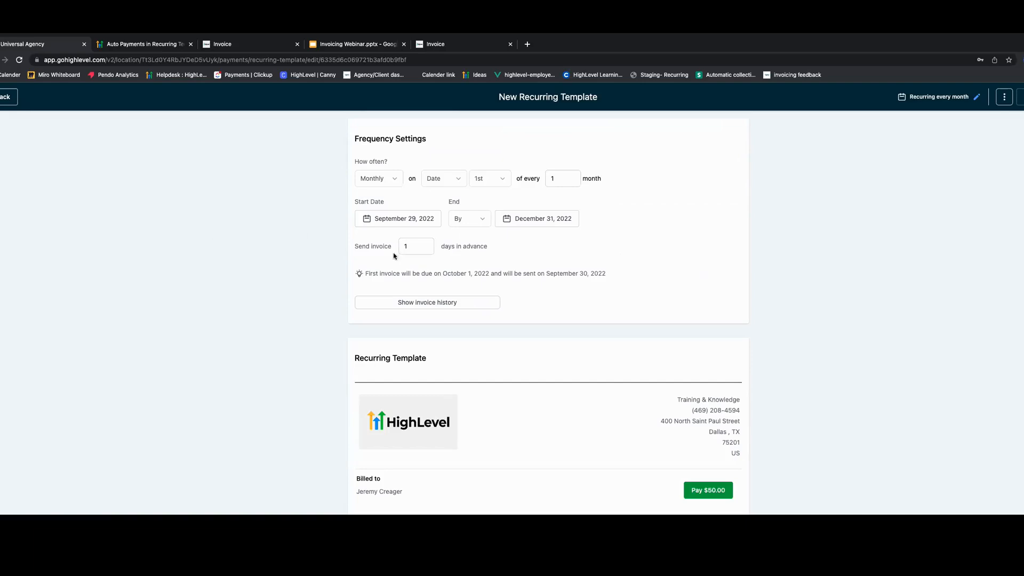
scroll(245, 322, down, 1)
scroll(330, 234, up, 1)
scroll(491, 352, down, 3)
scroll(499, 350, up, 2)
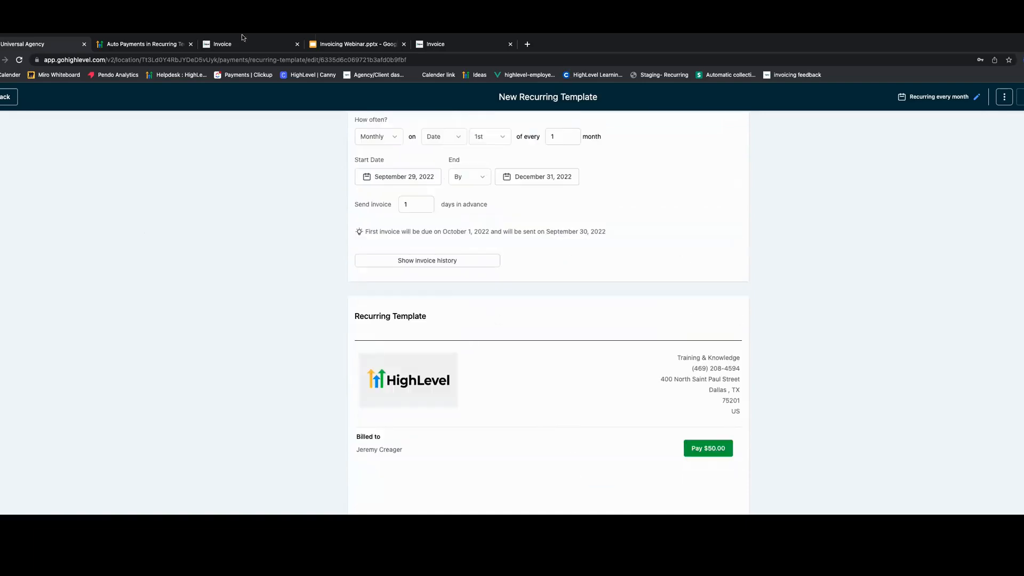
click(1005, 97)
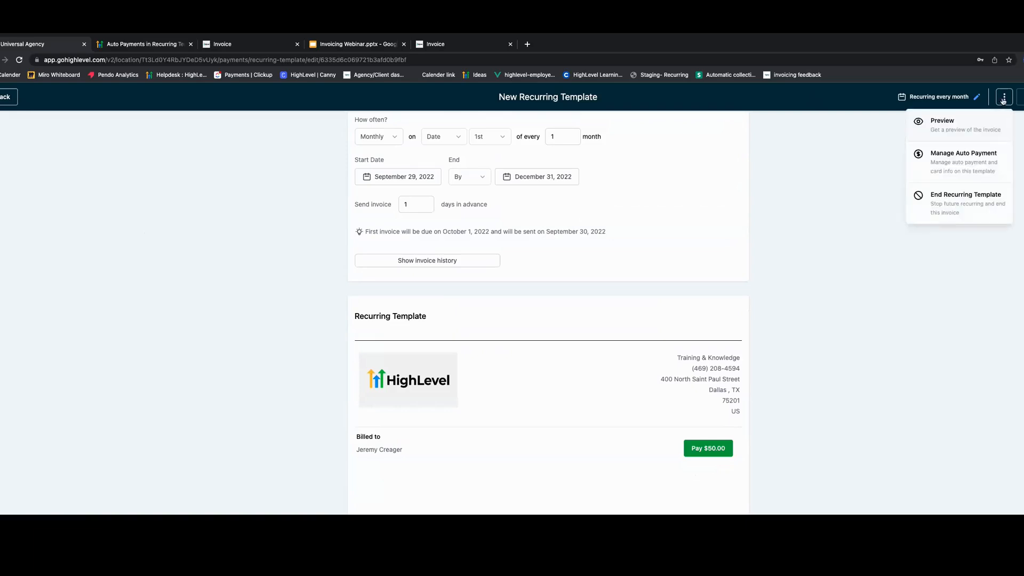
- Leave the template, switch to another sub-account and open its invoices list
click(4, 97)
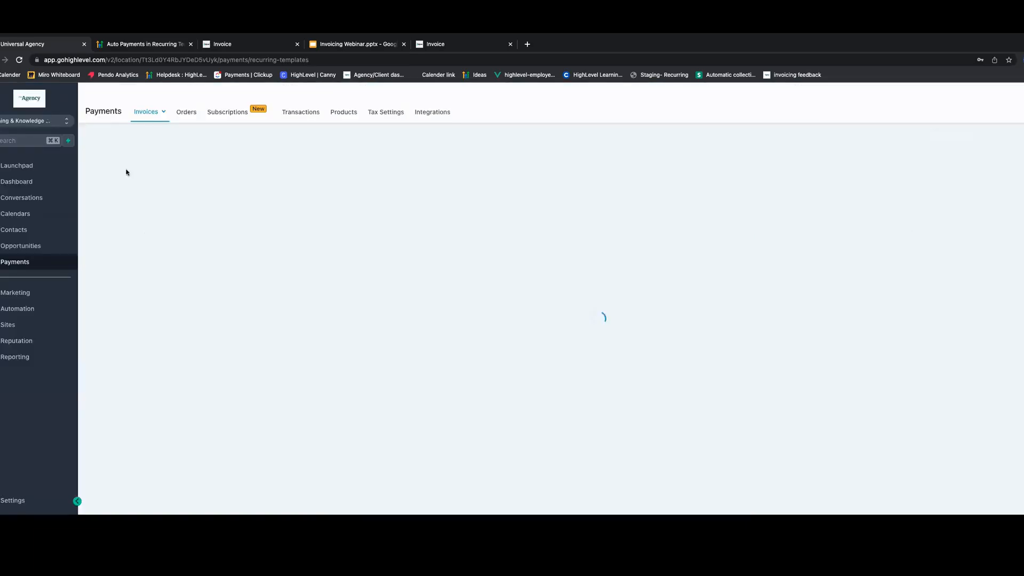
click(41, 124)
click(154, 191)
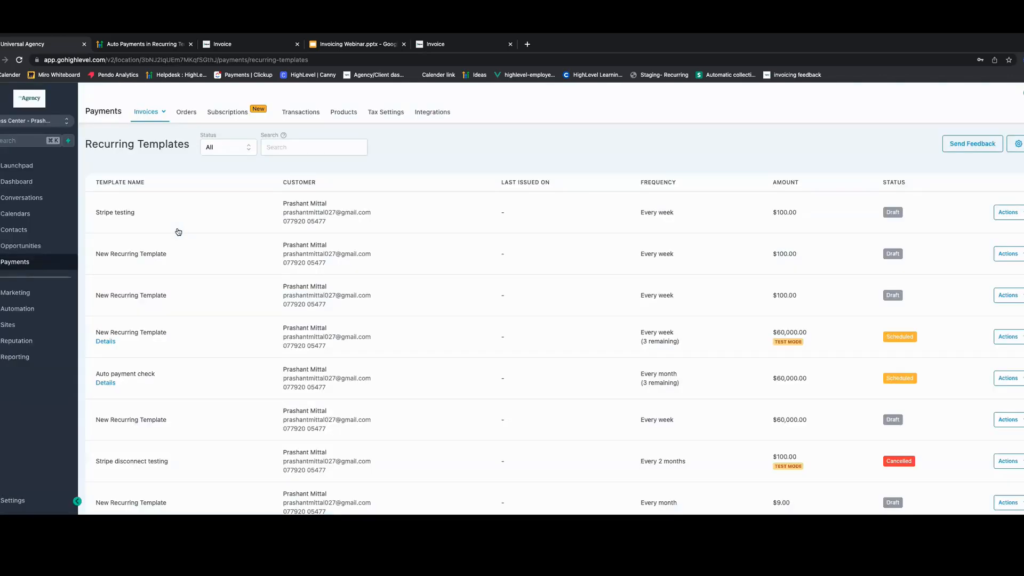
click(136, 132)
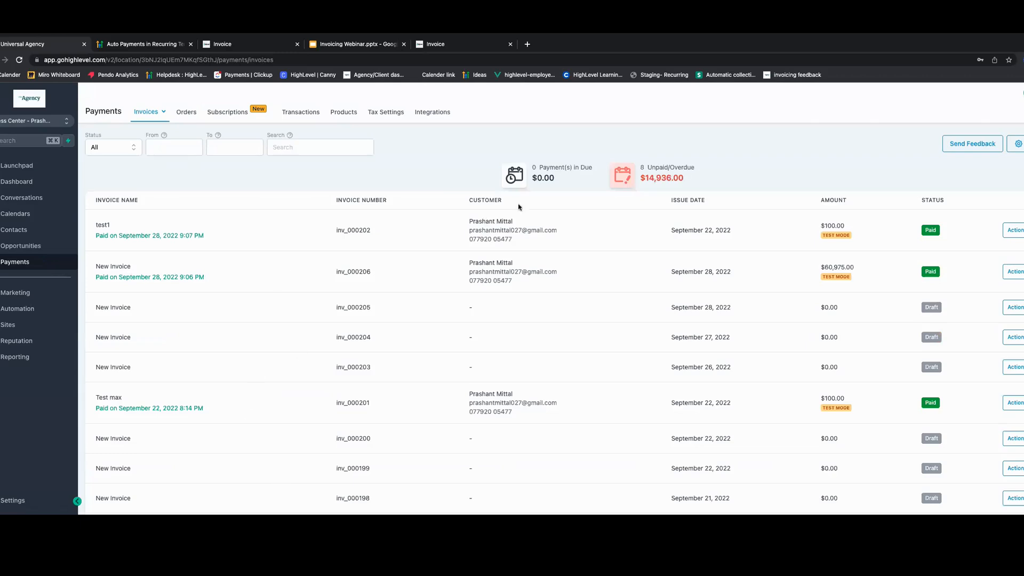
- Page through the invoice list to examine the invoices generated from recurring templates
mouse_move(135, 118)
scroll(266, 409, down, 3)
click(1023, 495)
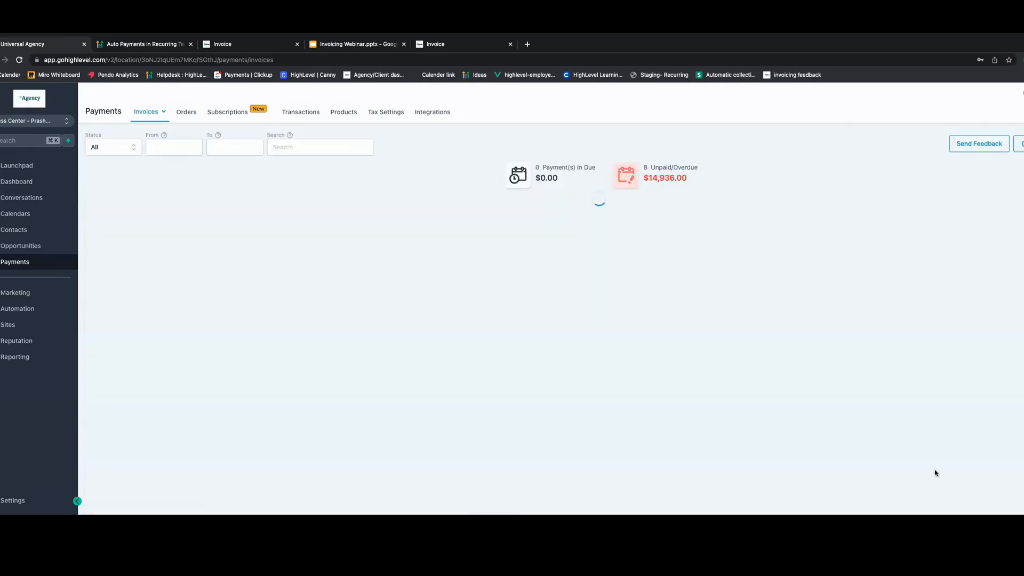
scroll(309, 356, down, 3)
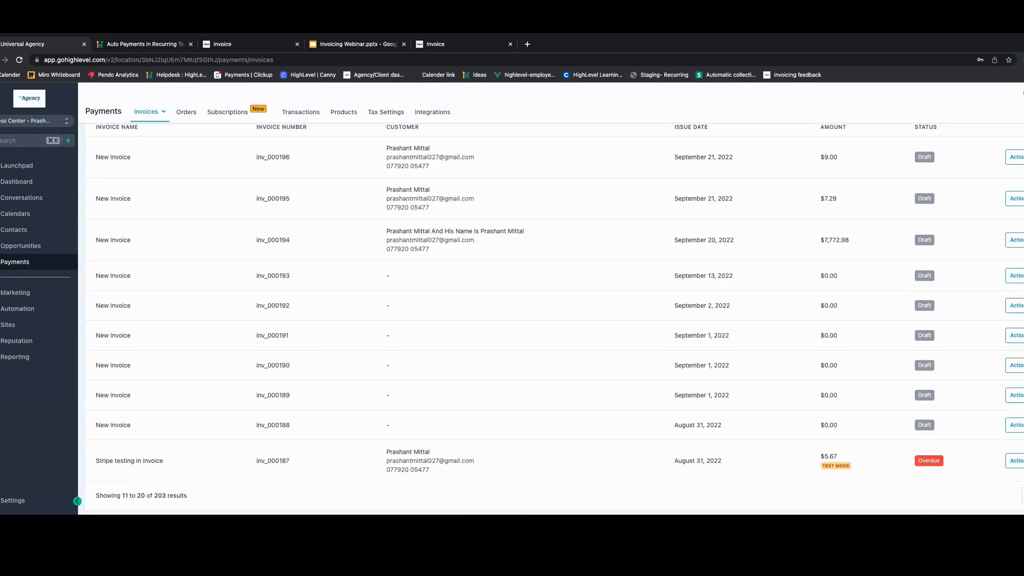
click(1023, 495)
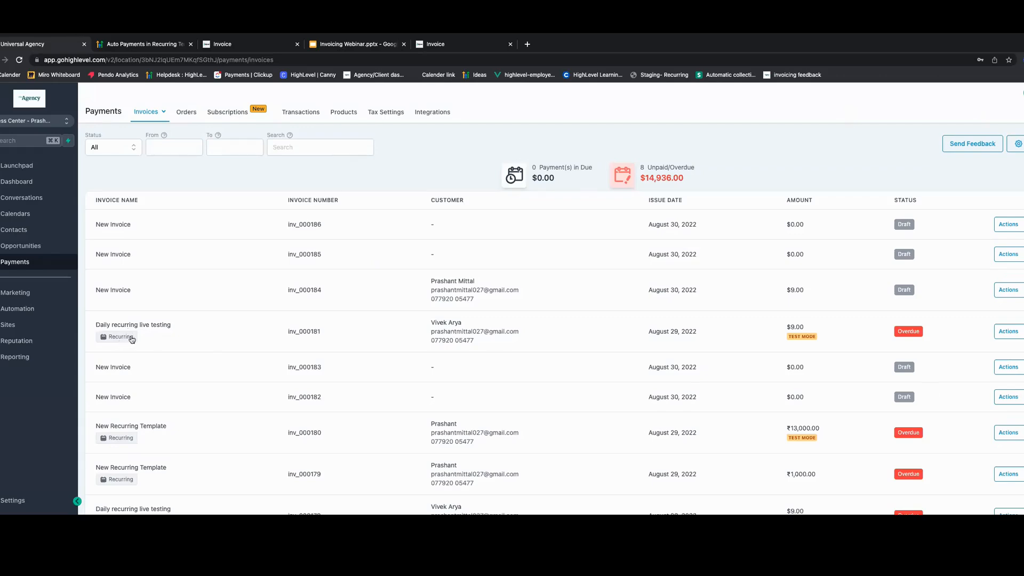
scroll(131, 340, down, 1)
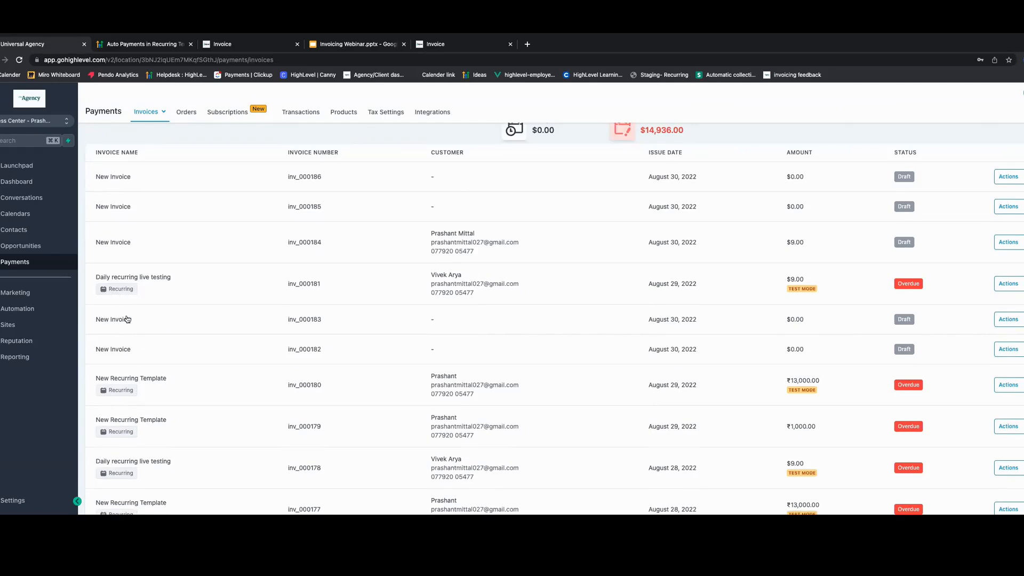
scroll(858, 294, up, 1)
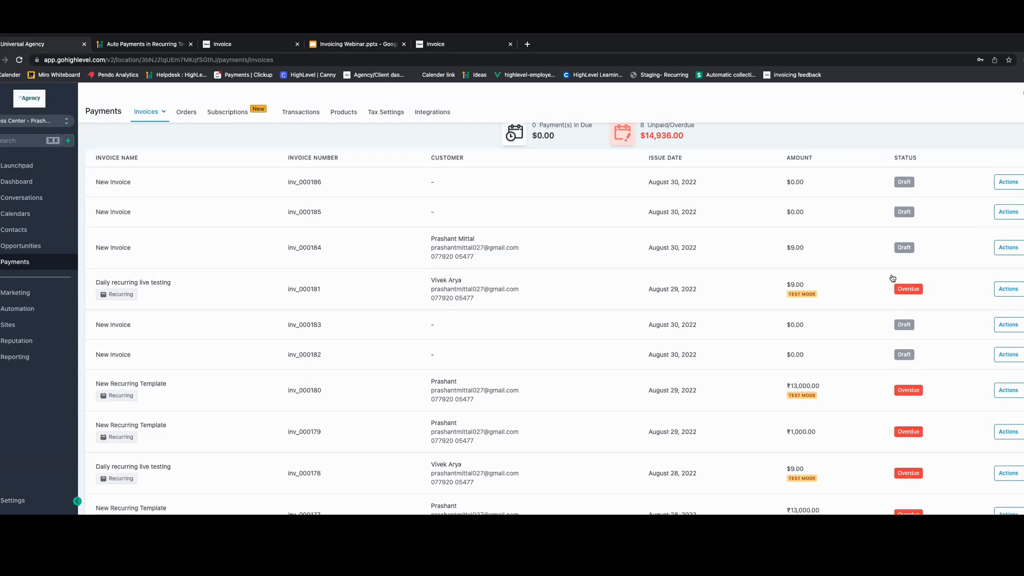
scroll(912, 315, up, 2)
scroll(939, 336, down, 3)
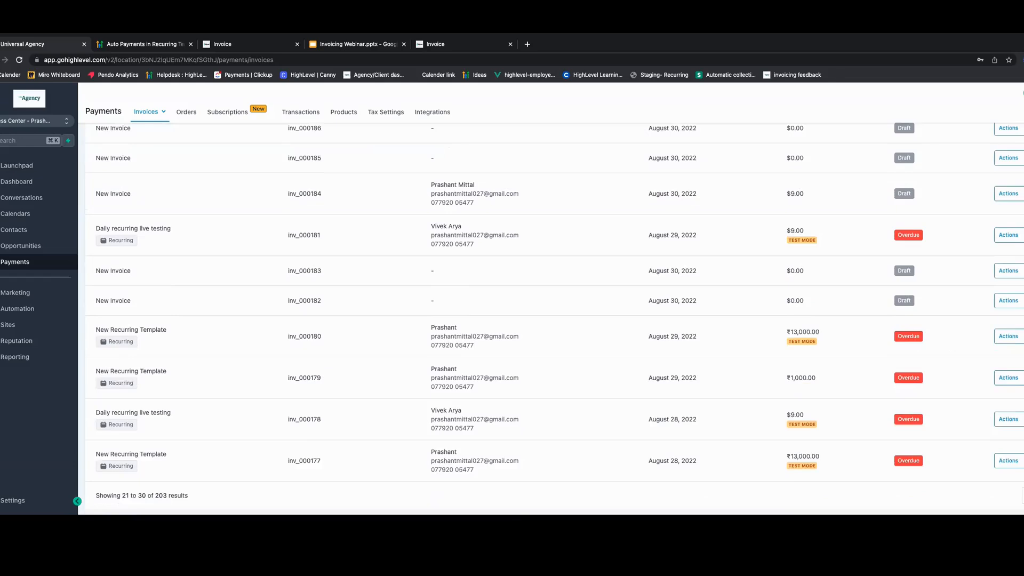
click(1023, 496)
scroll(923, 366, down, 2)
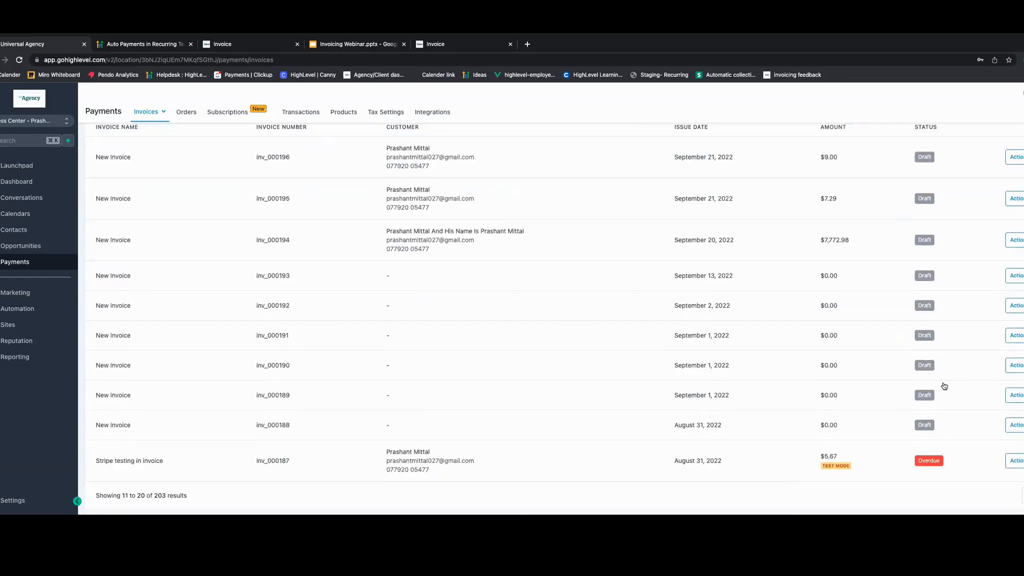
click(1023, 496)
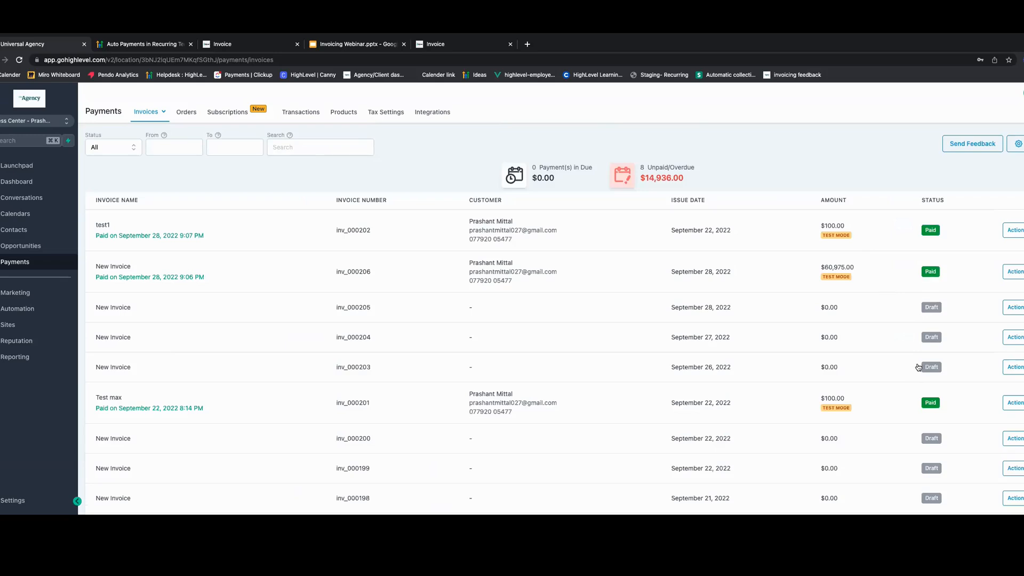
scroll(938, 401, down, 2)
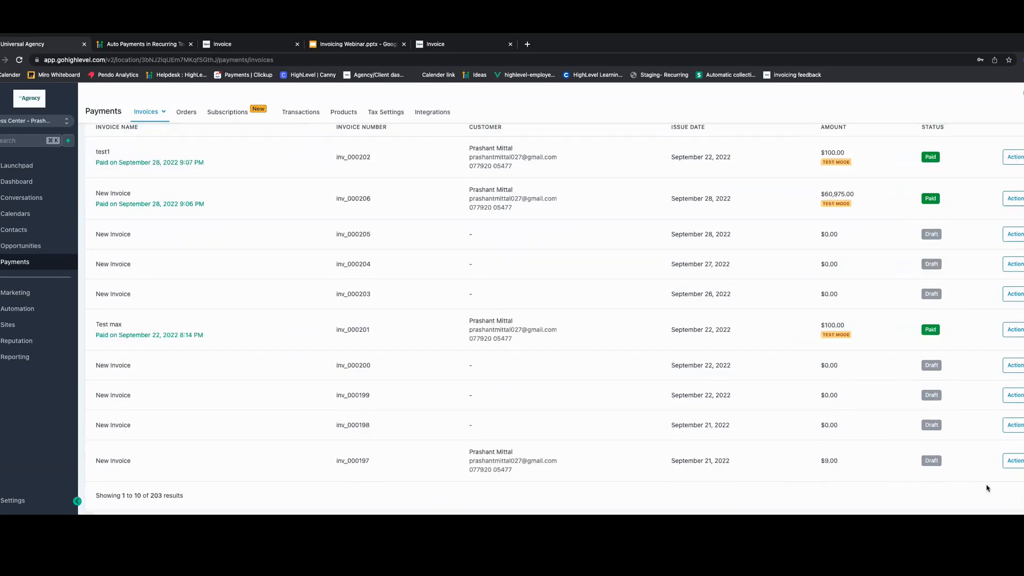
click(1023, 495)
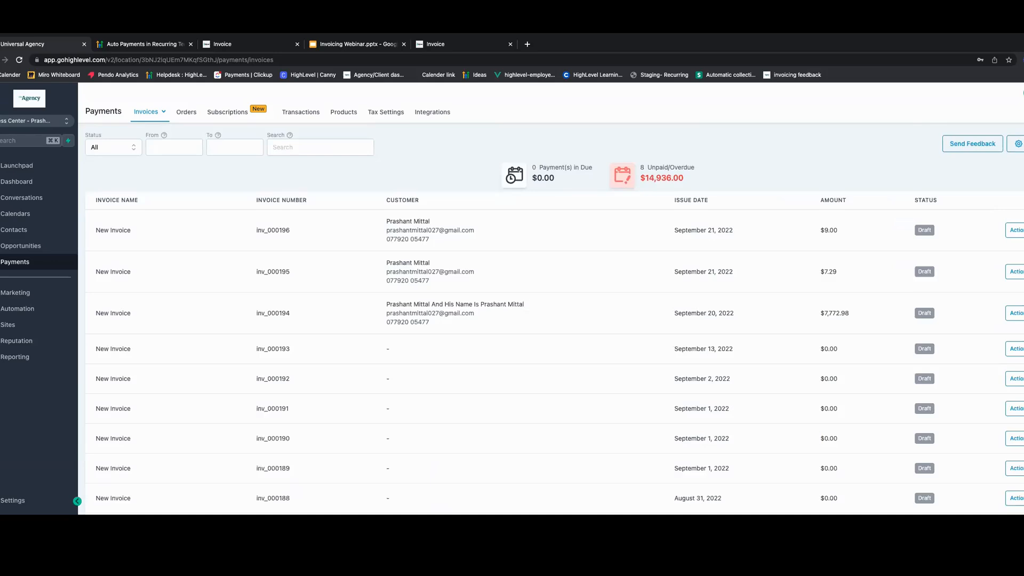
scroll(935, 371, down, 2)
click(1023, 496)
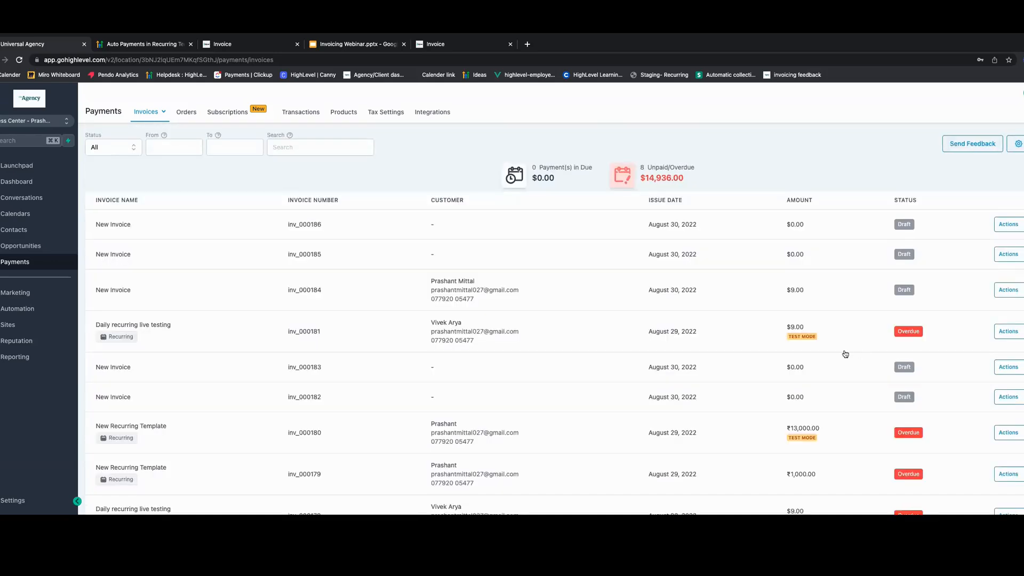
scroll(864, 365, down, 1)
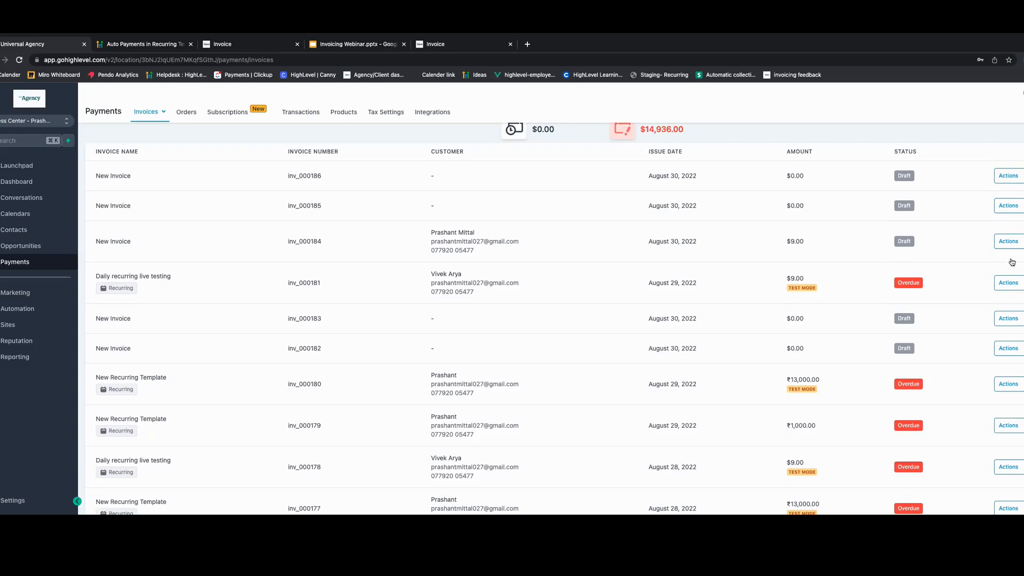
- Open the recurring template behind the Daily recurring live testing invoice and show its invoice history
click(1009, 282)
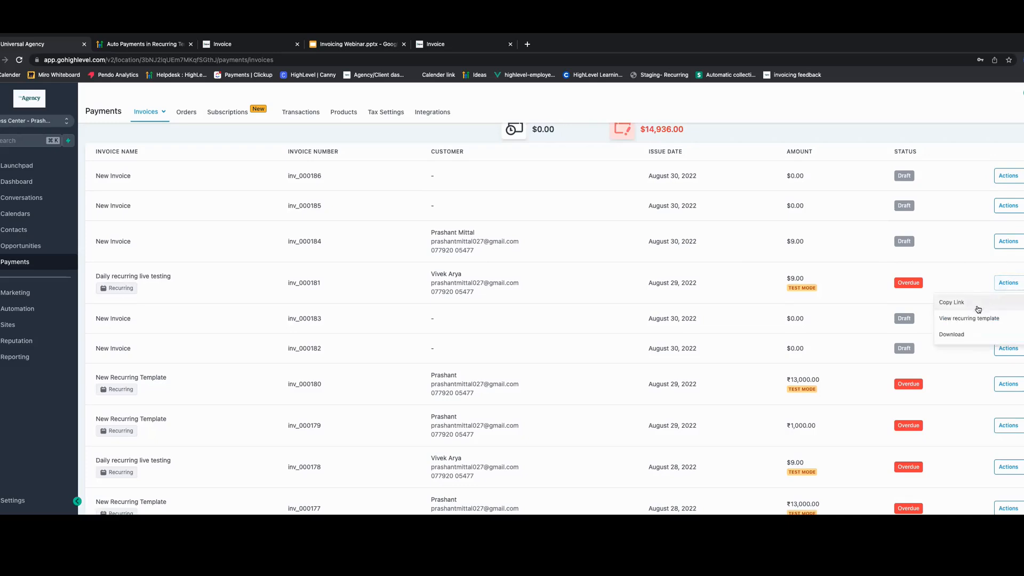
click(960, 321)
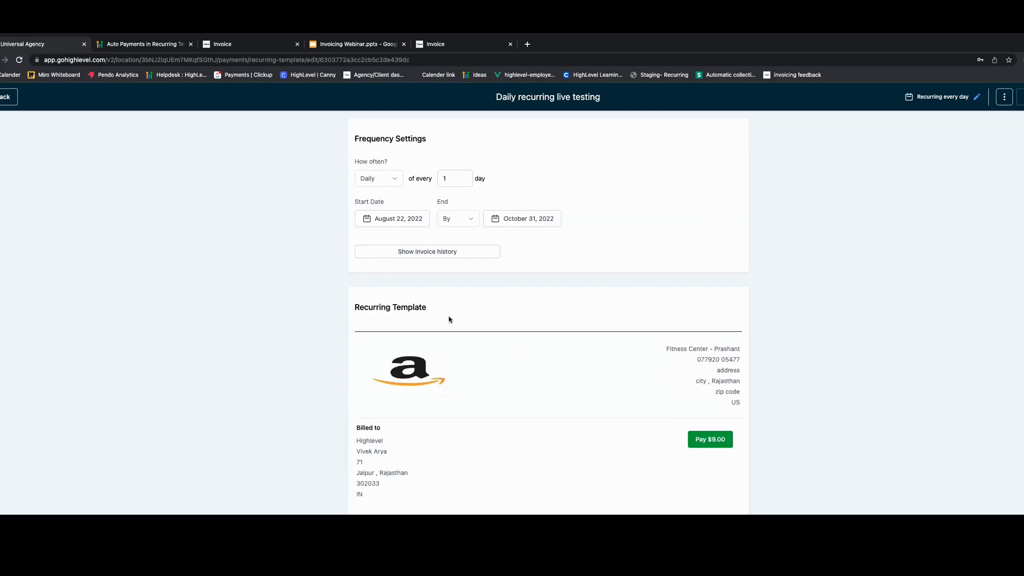
click(424, 257)
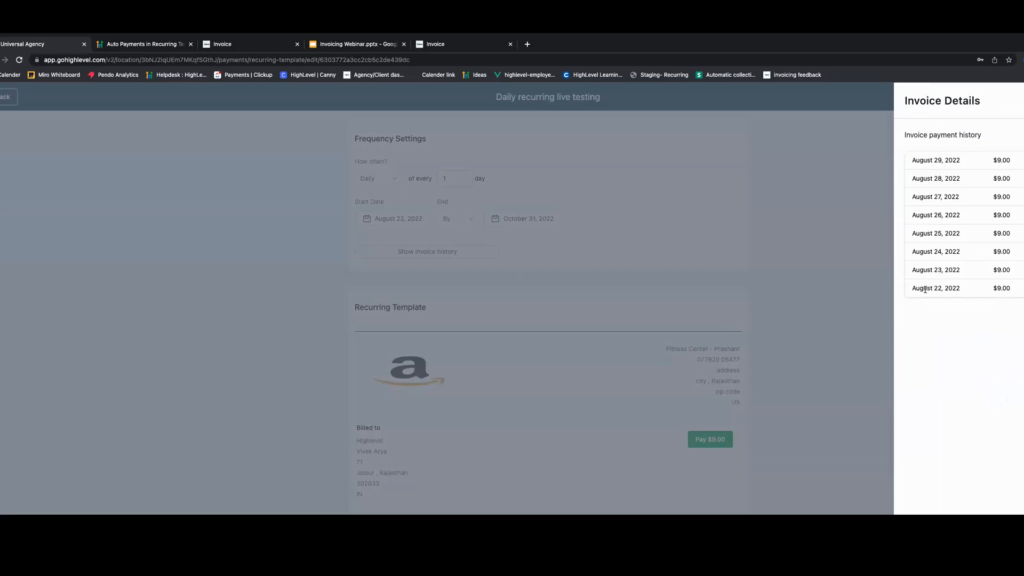
- Highlight the payment dates in the template's invoice payment history, then close the details panel
drag(917, 288, 963, 270)
drag(1015, 240, 1017, 277)
click(1011, 273)
click(1022, 101)
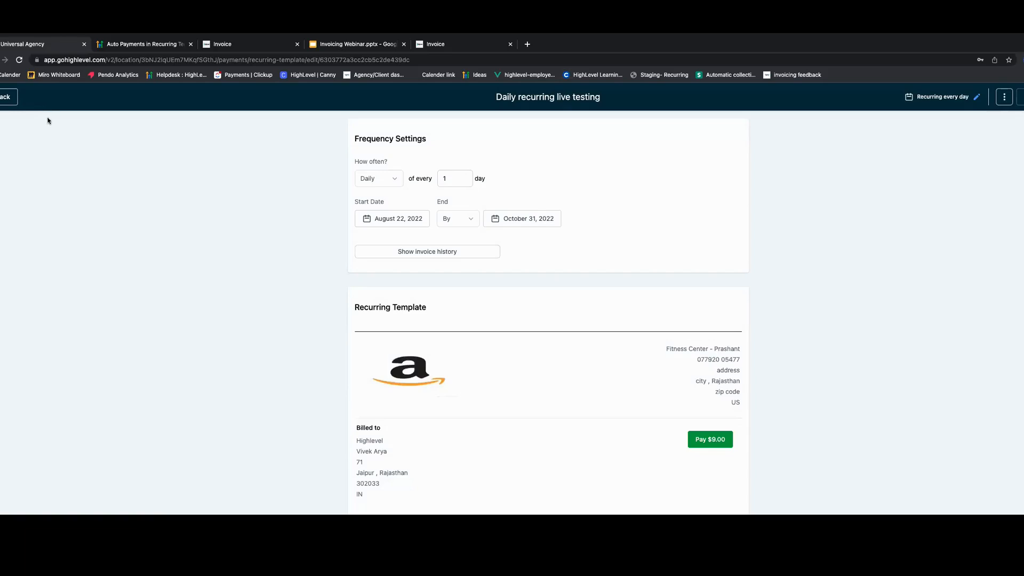
- Return to the recurring templates list and view the payment history details of the scheduled New Recurring Template
click(5, 98)
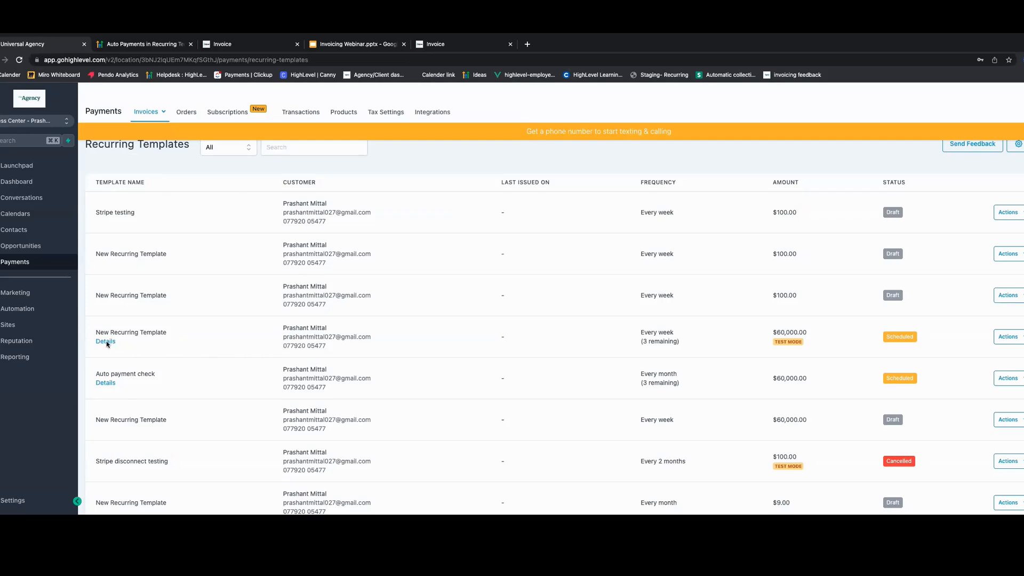
click(106, 342)
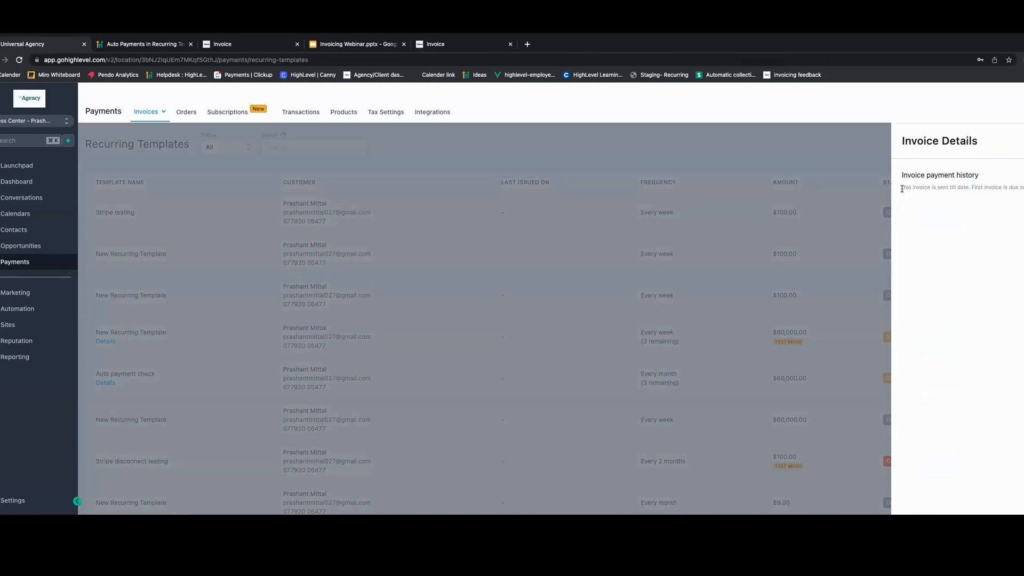
drag(905, 187, 1023, 187)
click(993, 188)
click(281, 257)
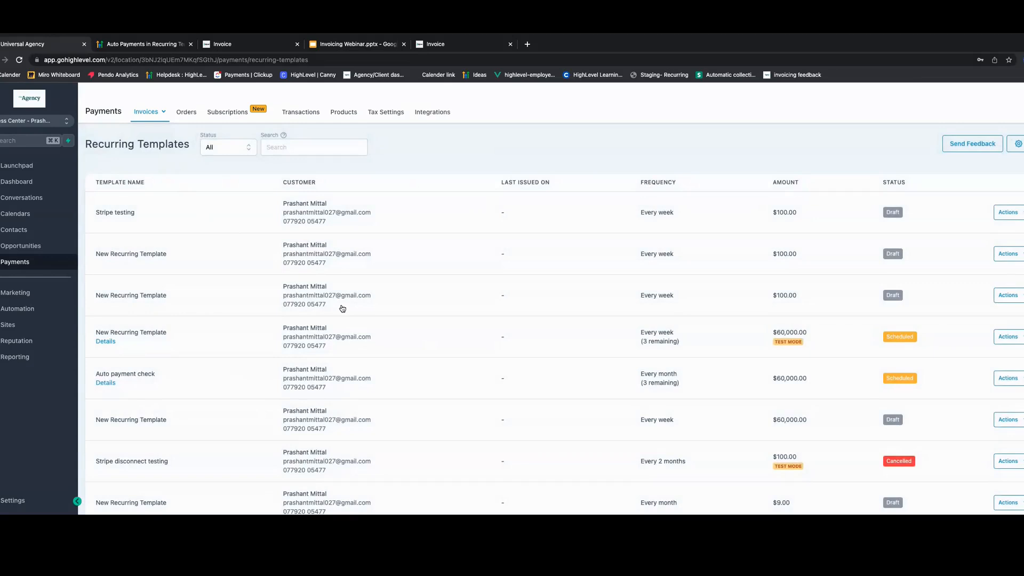
- Show the status filter options for recurring templates, then go to All Invoices and open its status filter
mouse_move(147, 129)
click(245, 148)
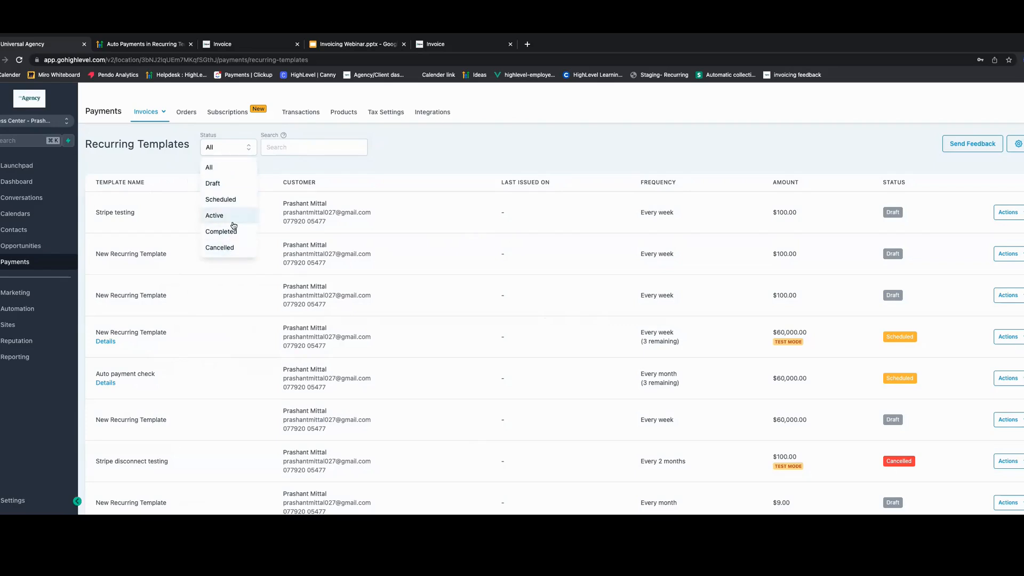
mouse_move(149, 112)
click(116, 132)
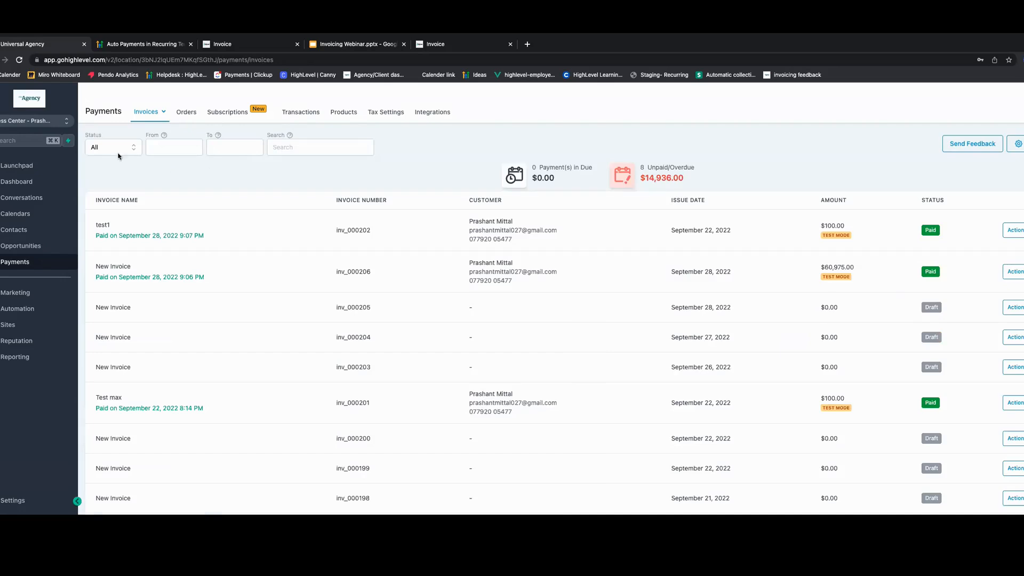
click(120, 150)
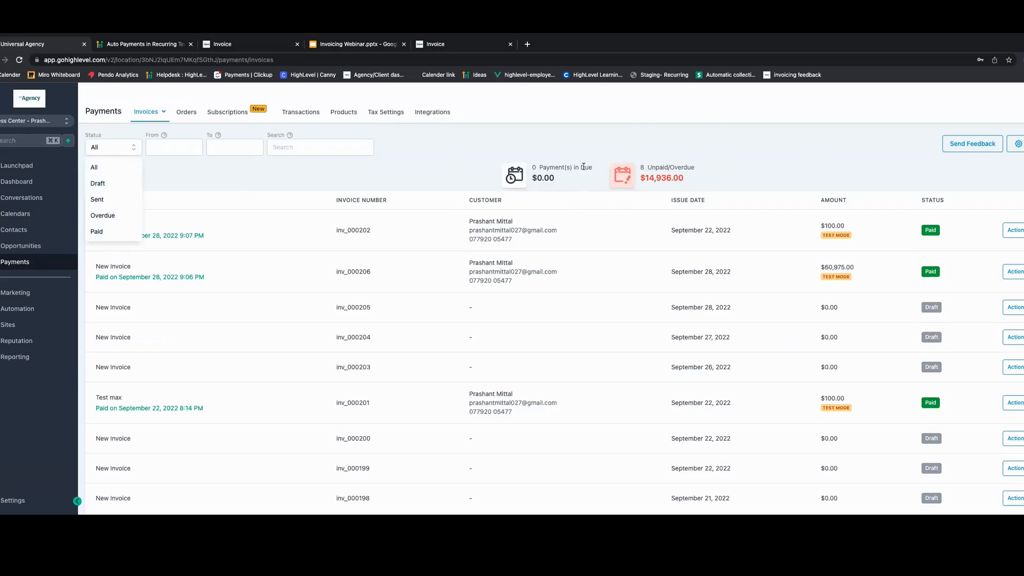
- Examine the invoice list's From date and Search filters, then open the Send Feedback form
click(190, 153)
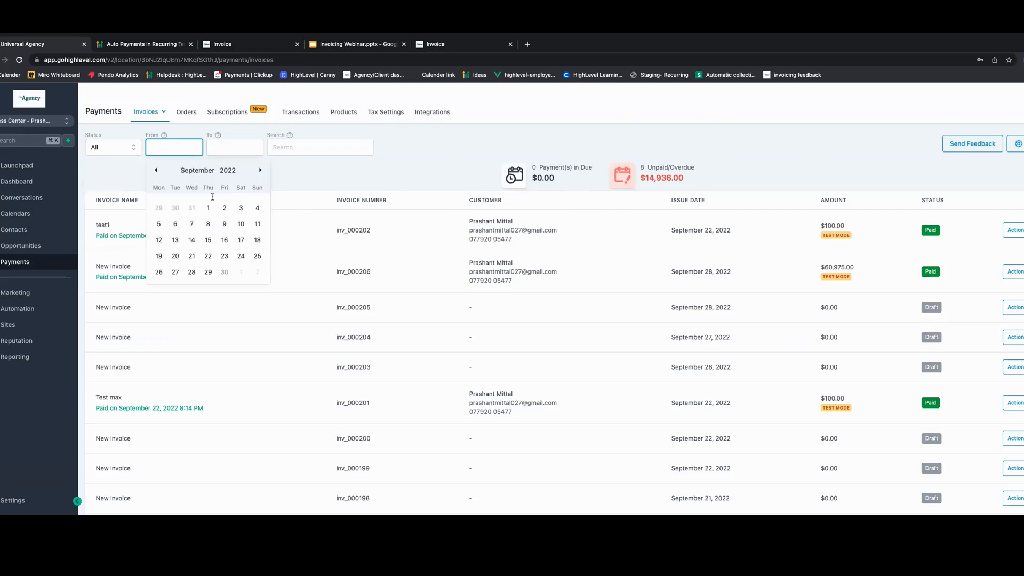
click(295, 173)
click(292, 147)
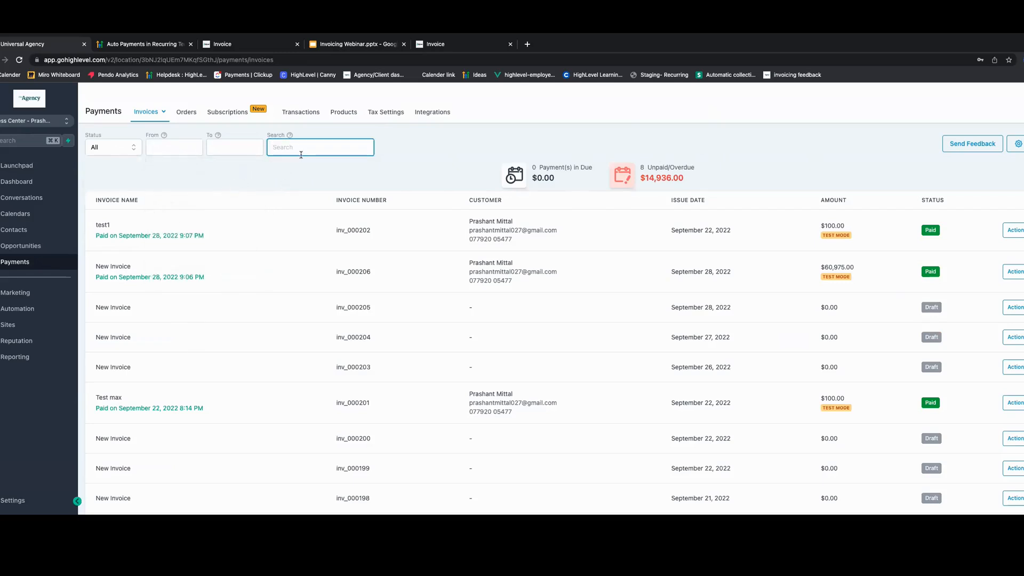
click(398, 150)
click(972, 151)
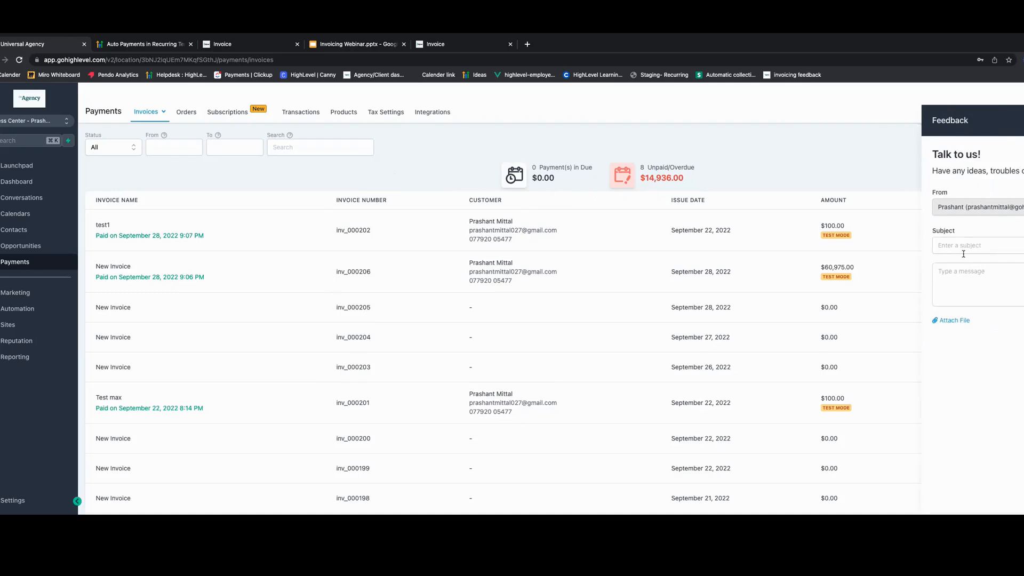
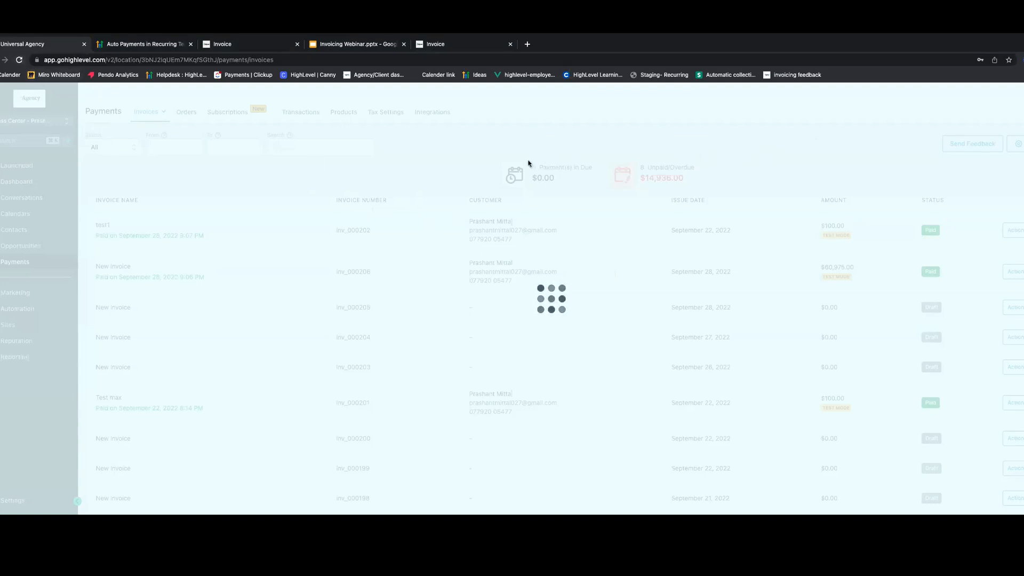
- Reload the invoices page and start creating a new recurring invoice template
click(18, 60)
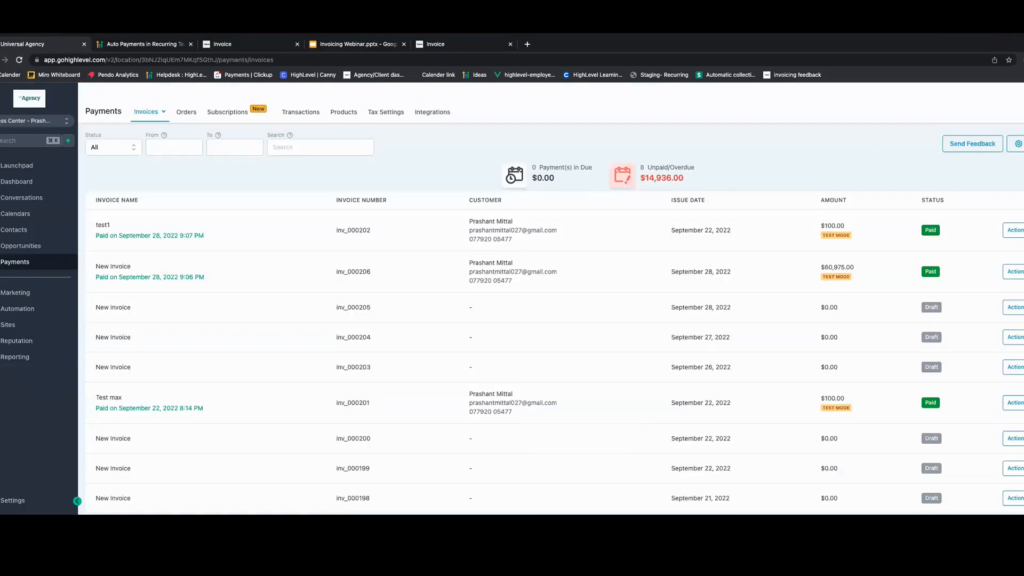
click(1022, 144)
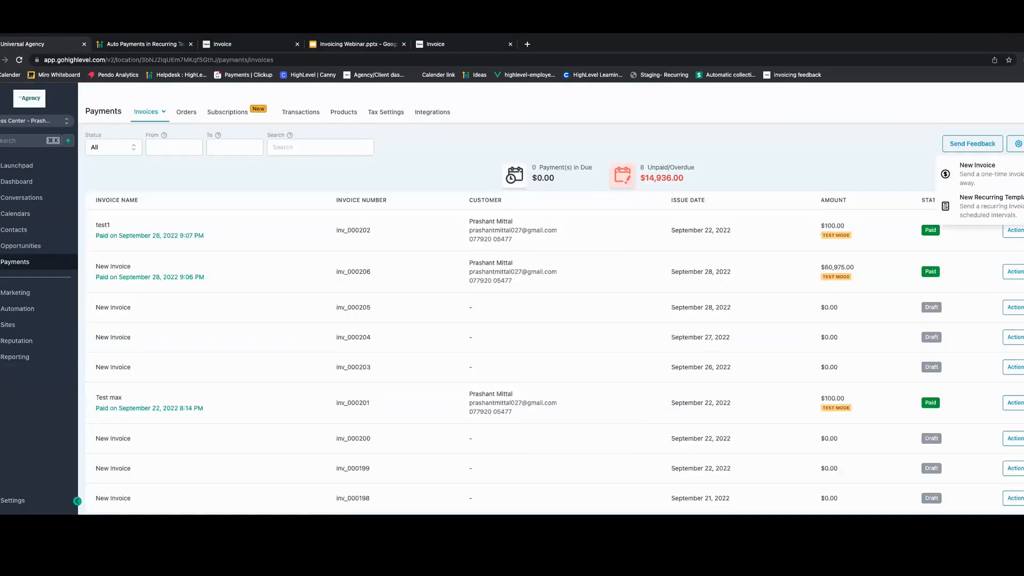
click(1008, 209)
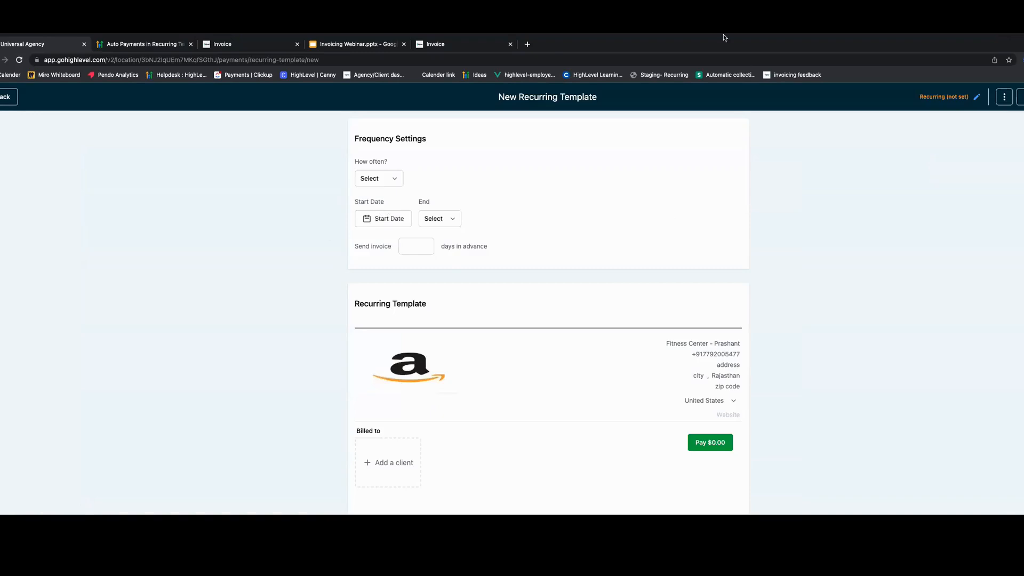
- Set the template frequency to Monthly on the 1st date of every 1 month
mouse_move(571, 37)
click(392, 185)
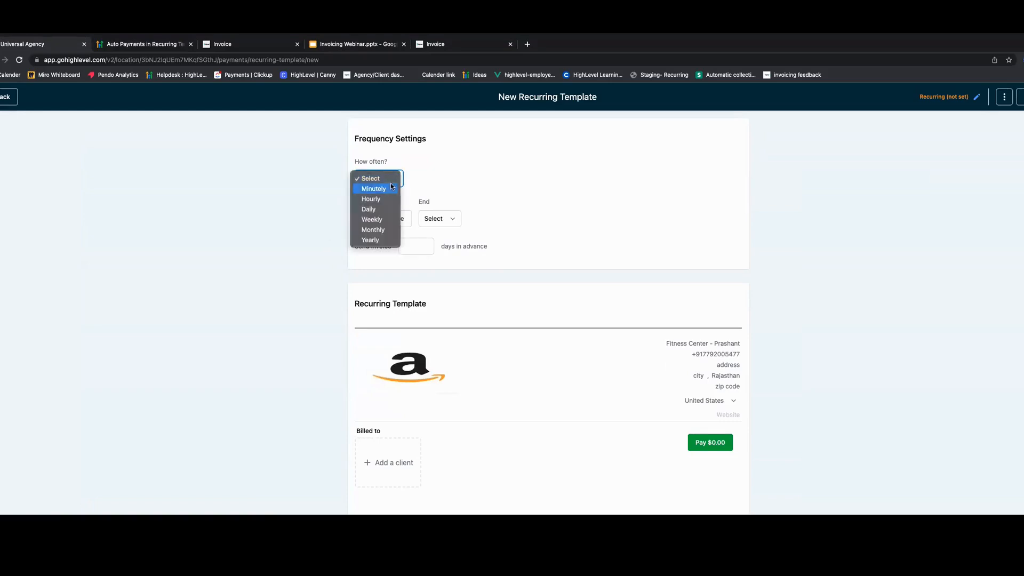
click(374, 230)
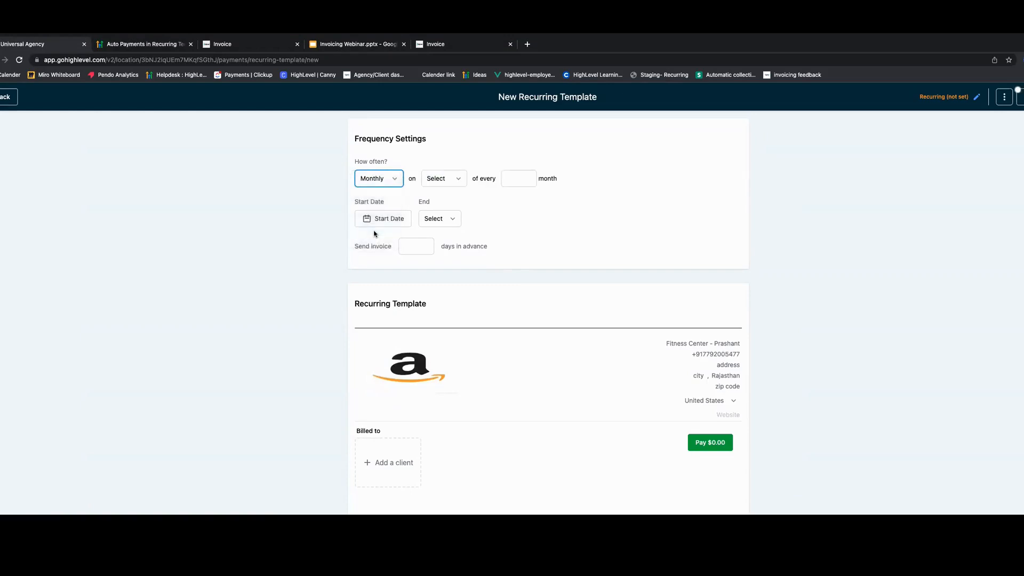
click(458, 182)
click(443, 188)
click(490, 181)
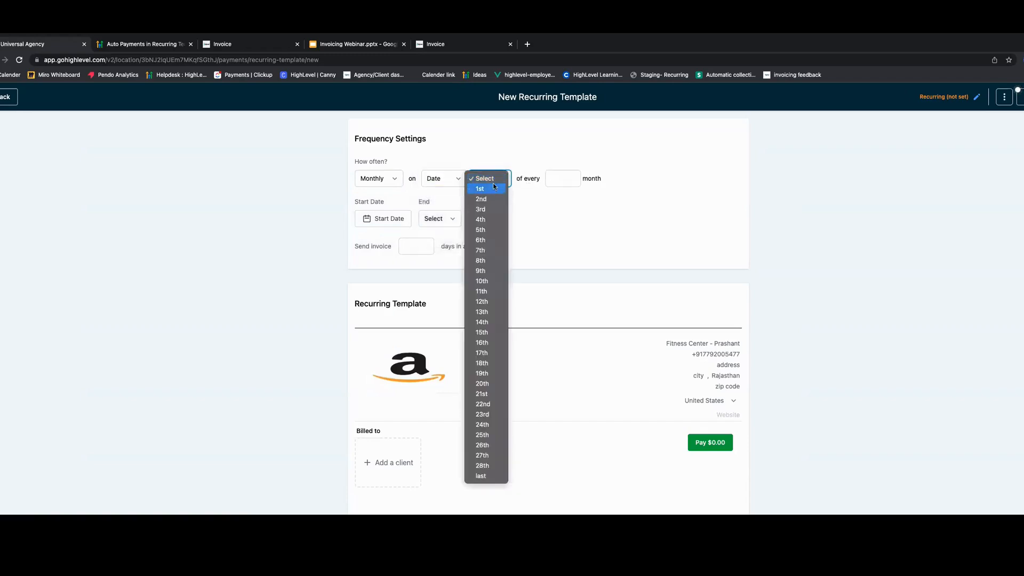
click(492, 189)
click(560, 178)
text(1)
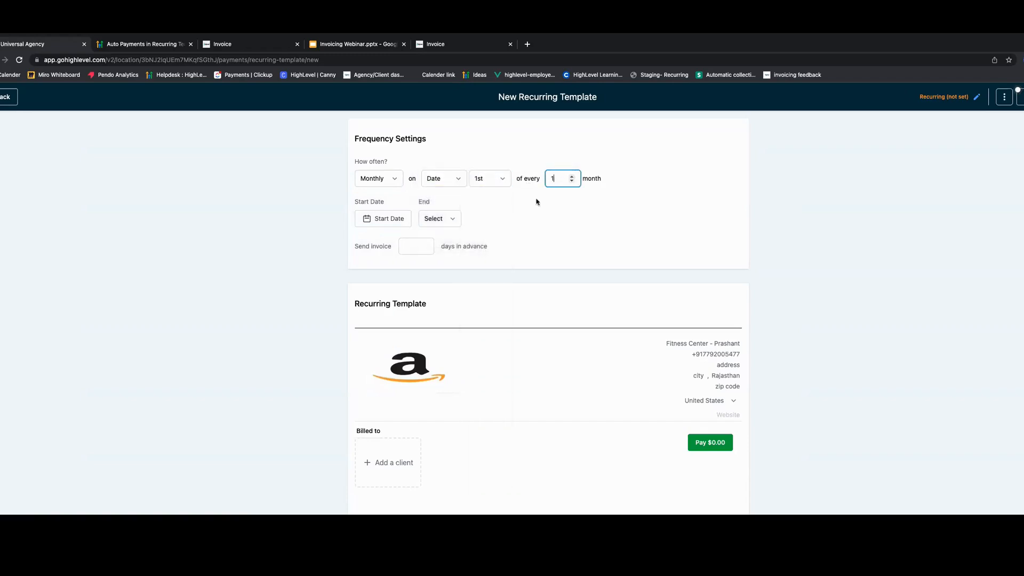
- Set the template's start date to November 1, 2022
click(384, 221)
click(470, 241)
click(469, 241)
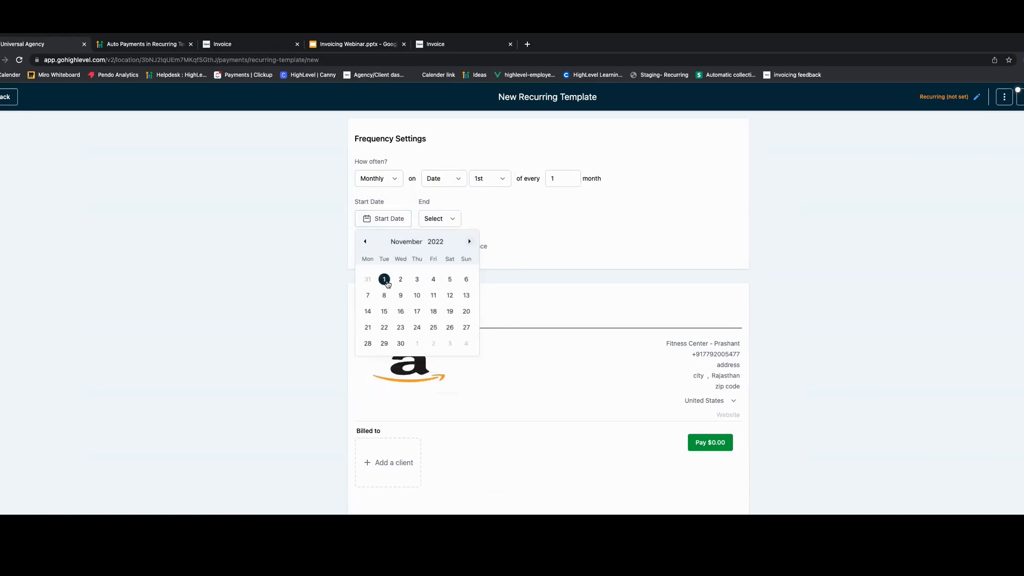
click(384, 279)
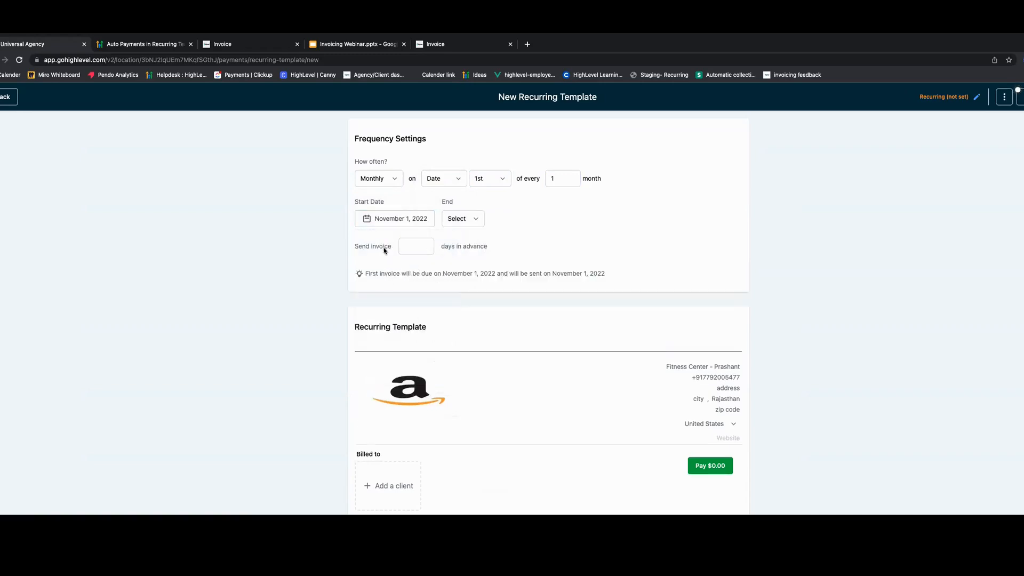
- Go through the End options (Never, By, After) and set the template to end after 6 occurrences
click(467, 219)
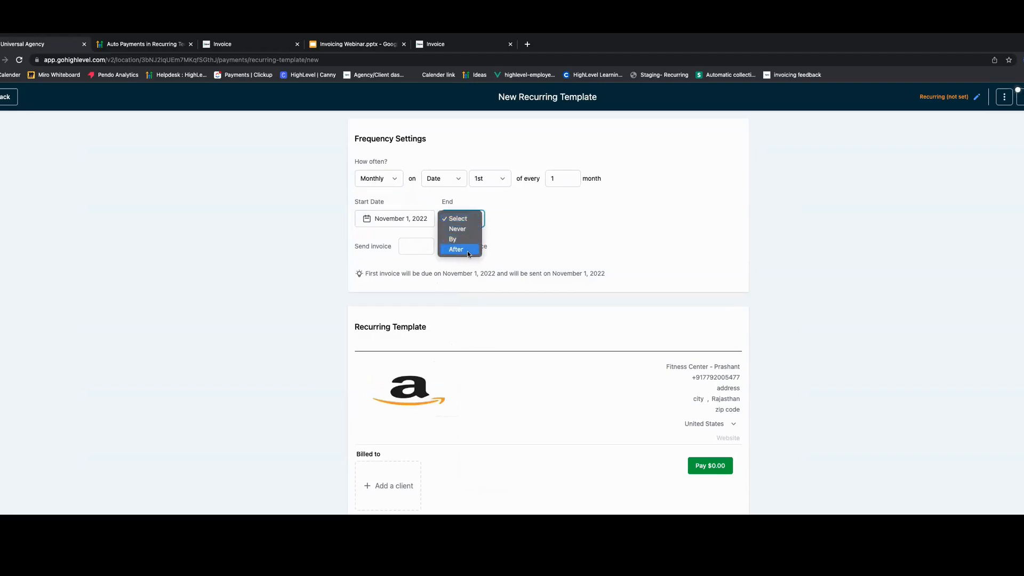
click(467, 230)
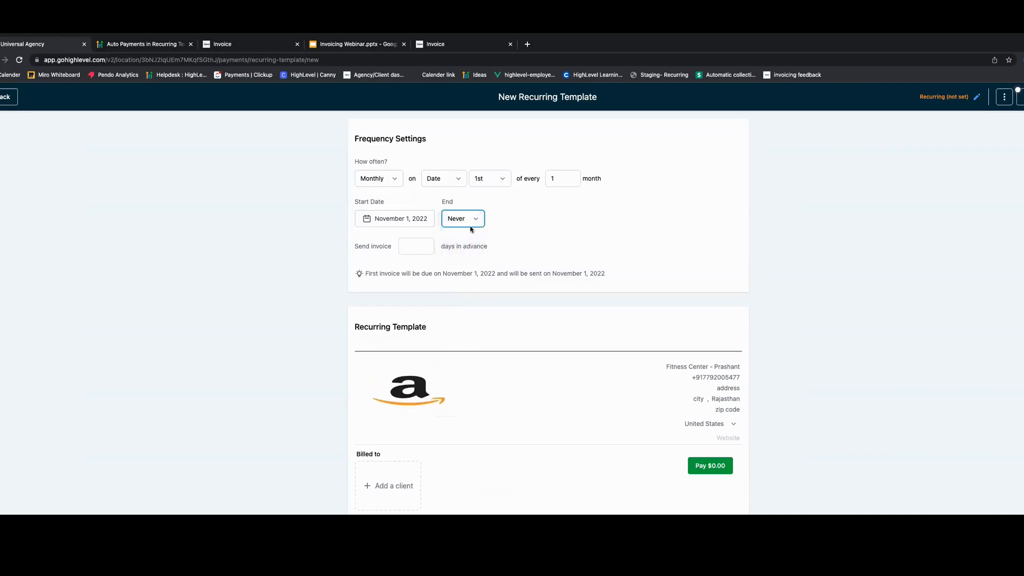
click(471, 221)
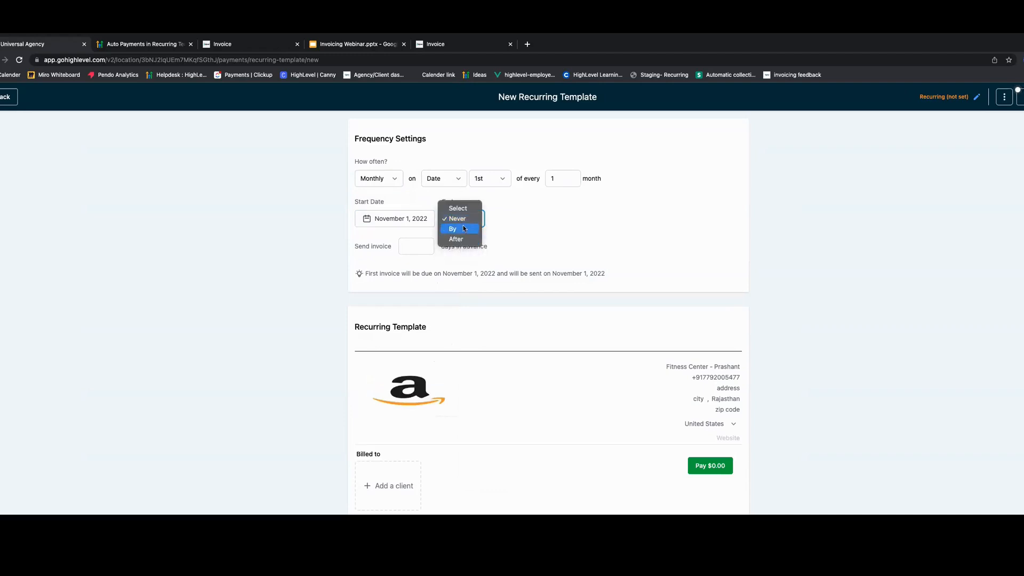
click(463, 229)
click(505, 220)
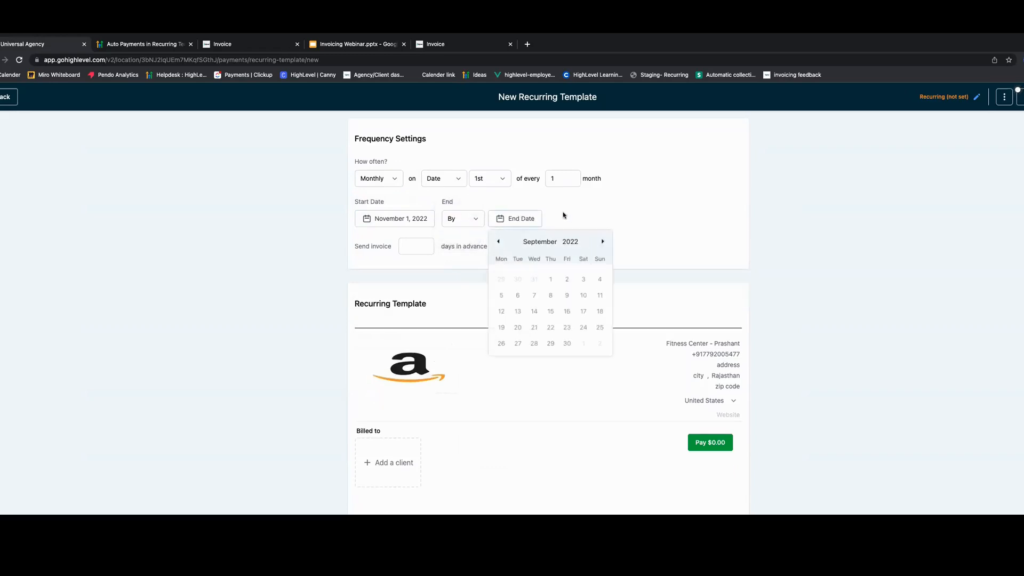
click(496, 223)
click(465, 220)
click(463, 229)
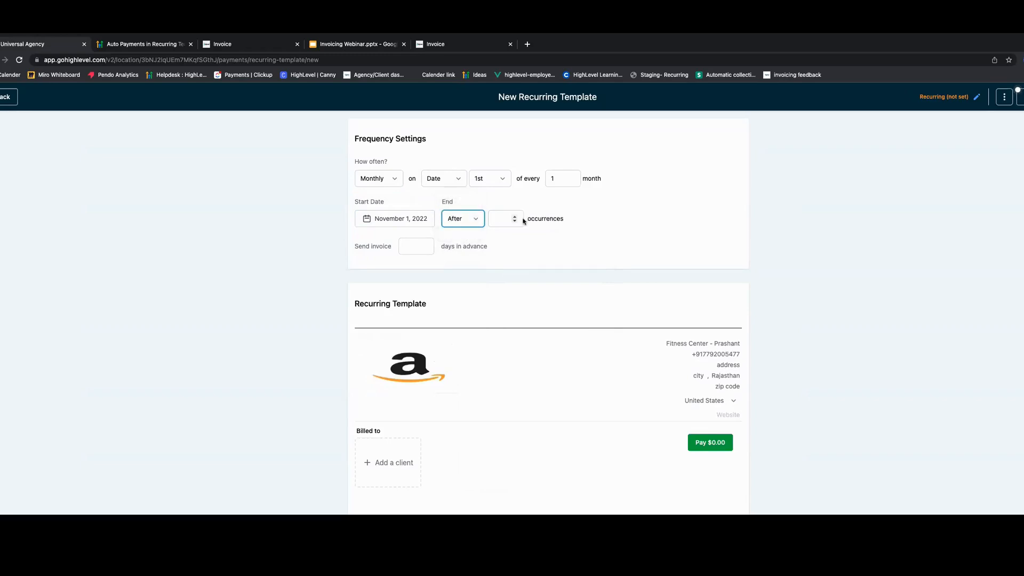
click(515, 216)
click(515, 217)
click(515, 217)
click(515, 217)
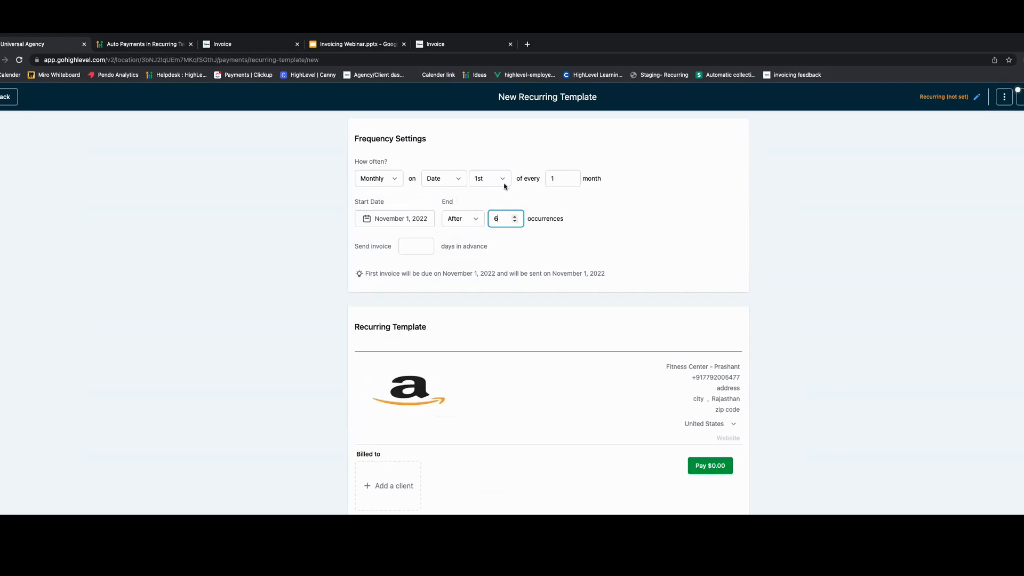
- Set the invoice to be sent 14 days in advance
drag(388, 273, 608, 274)
click(411, 246)
text(14)
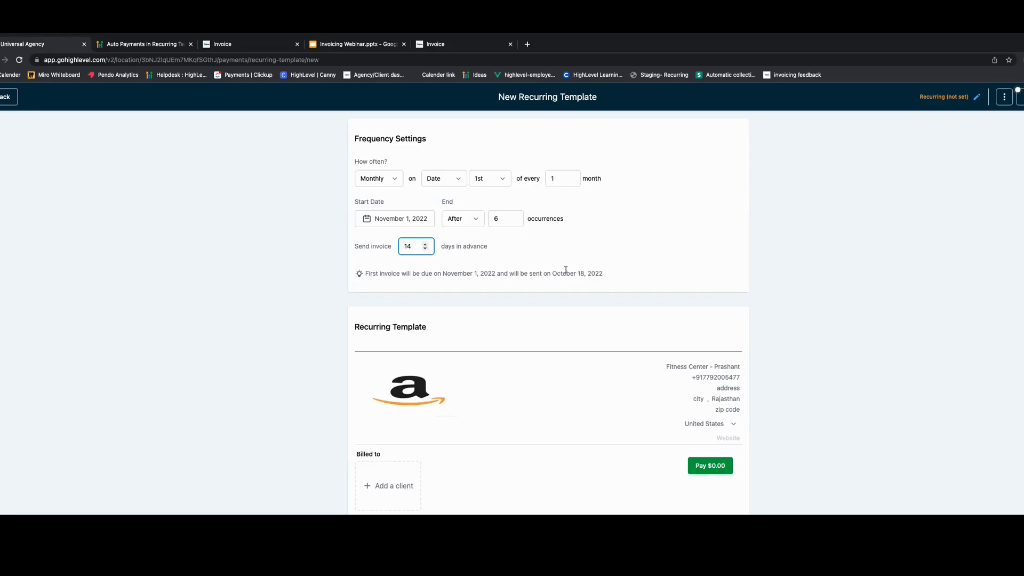
- Highlight the first invoice's send date and due date in the frequency summary note
click(610, 275)
drag(509, 274, 601, 272)
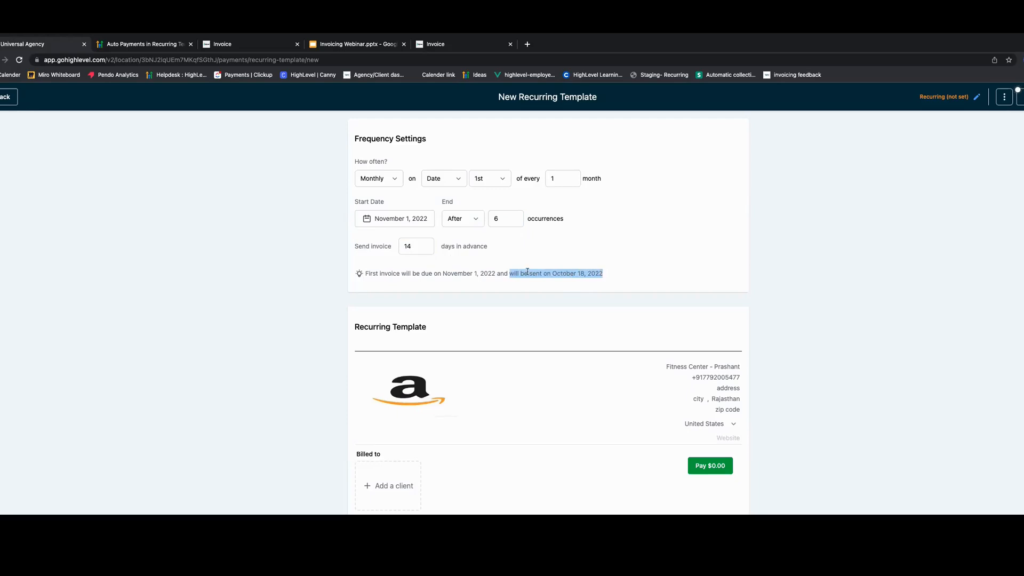
click(443, 273)
drag(444, 274, 500, 273)
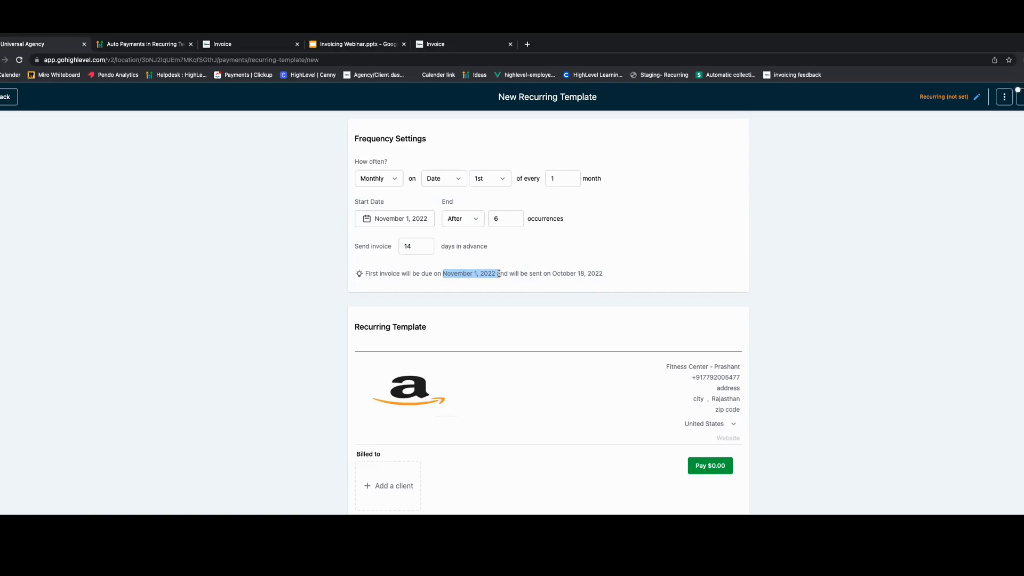
click(544, 278)
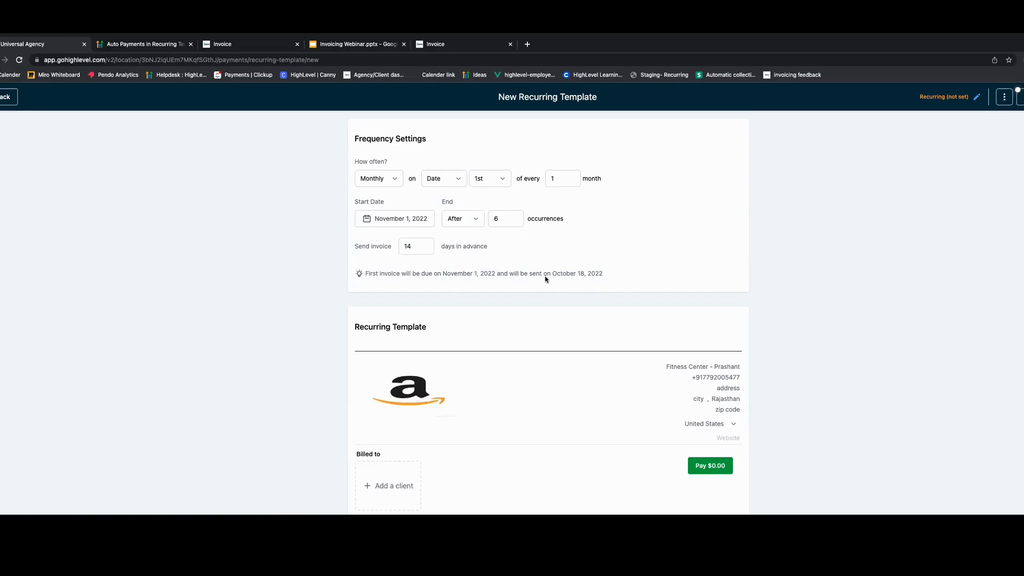